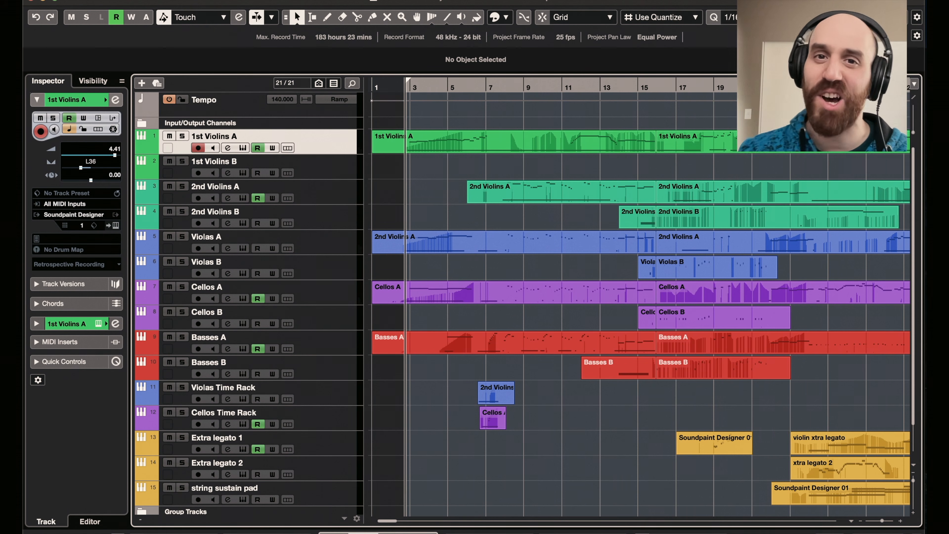
- Play the full string arrangement through to its end and return to the start of the timeline
{"action": "key", "text": "space"}
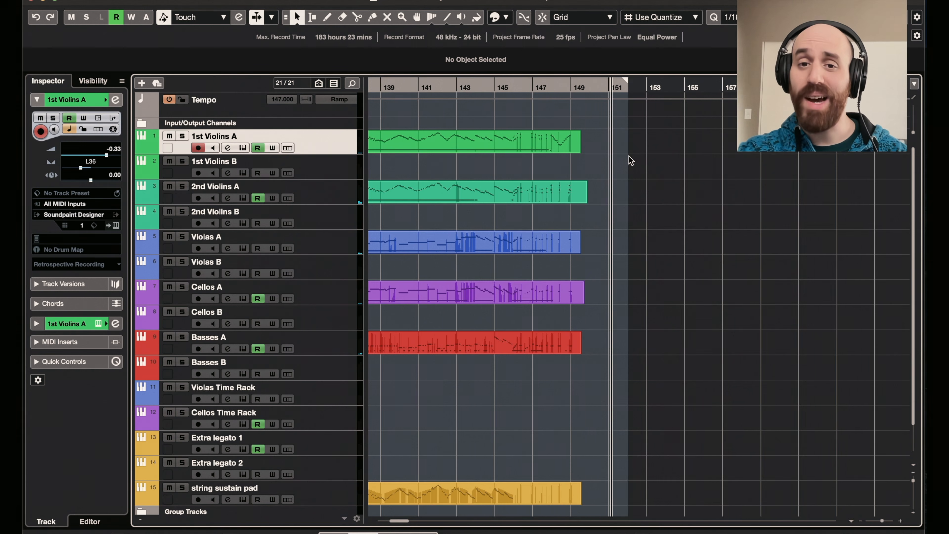
{"action": "scroll", "coordinate": [629, 159], "scroll_direction": "left", "scroll_amount": 20}
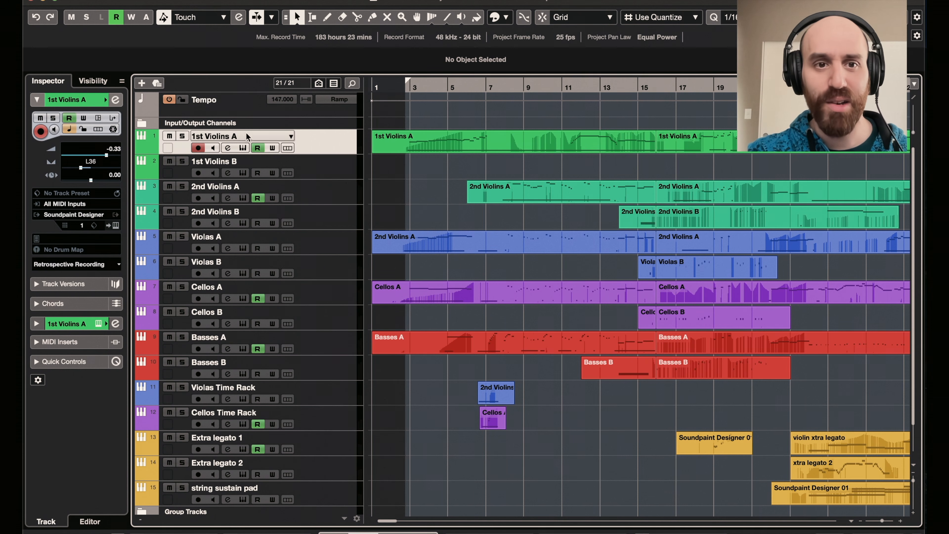
- View the keyswitch instruments of the 1st Violins A and 2nd Violins A tracks, including parts 5-8 of the second
{"action": "left_click", "coordinate": [243, 148]}
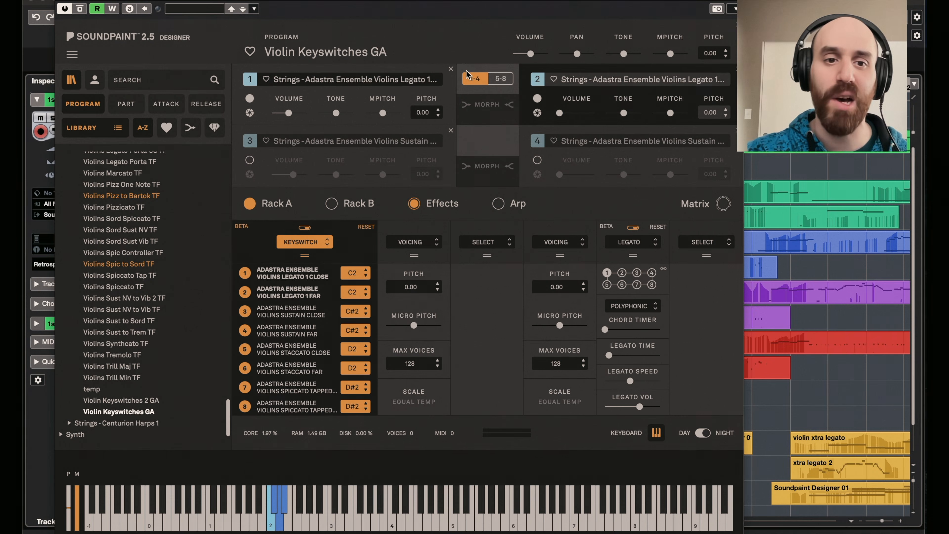
{"action": "left_click", "coordinate": [64, 1]}
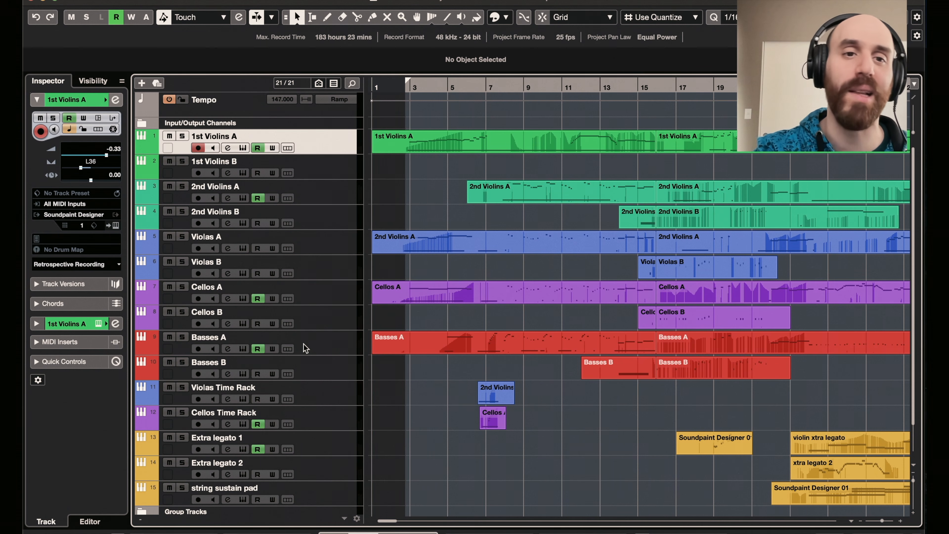
{"action": "left_click", "coordinate": [243, 200]}
{"action": "left_click_drag", "start_coordinate": [351, 0], "coordinate": [326, 1]}
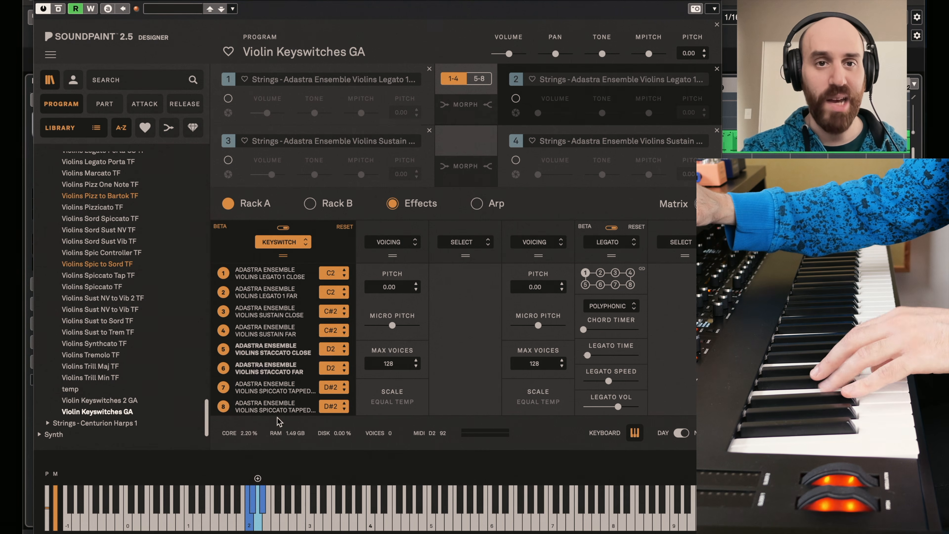
{"action": "left_click", "coordinate": [479, 78]}
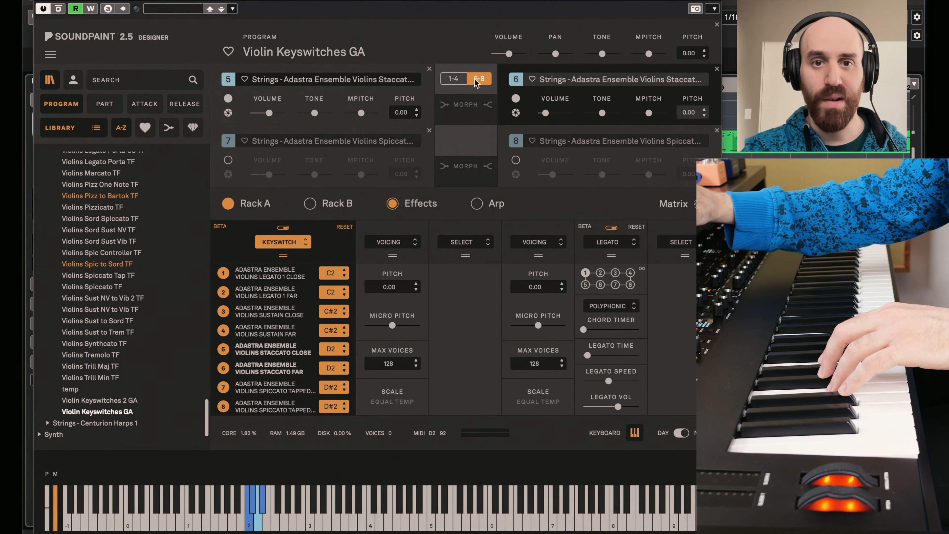
{"action": "left_click", "coordinate": [453, 79]}
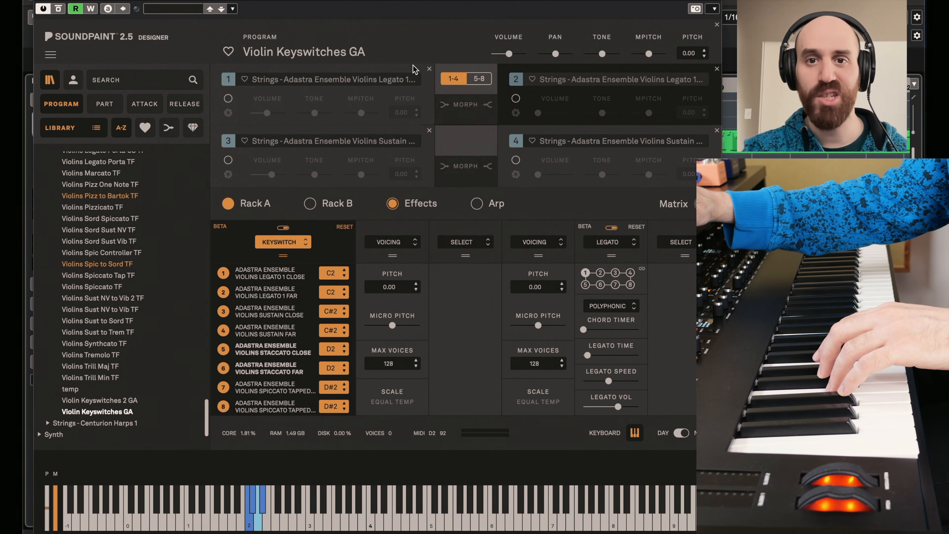
- Examine the Dyn. Sustain option in part 1's sound mode settings, view parts 5-8, and close the 2nd Violins A instrument
{"action": "mouse_move", "coordinate": [515, 59]}
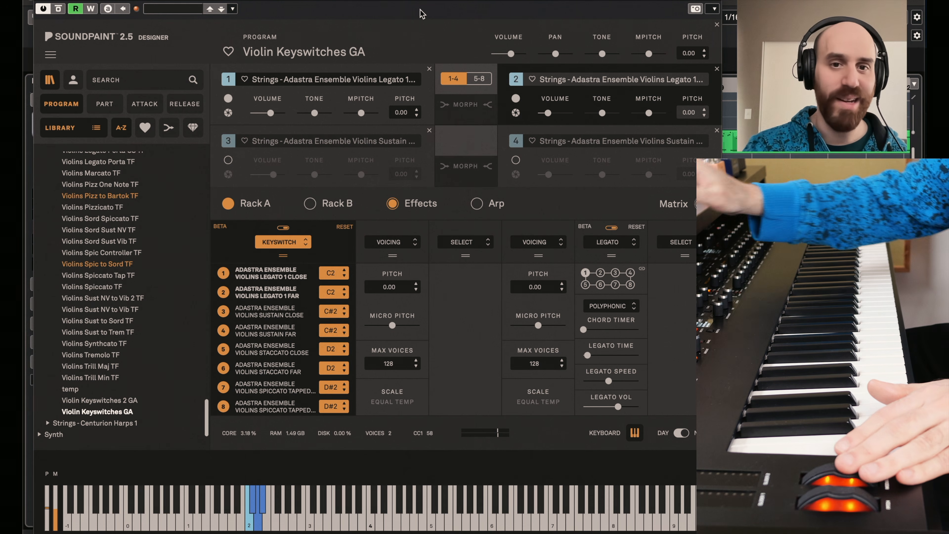
{"action": "left_click", "coordinate": [228, 112]}
{"action": "left_click", "coordinate": [240, 301]}
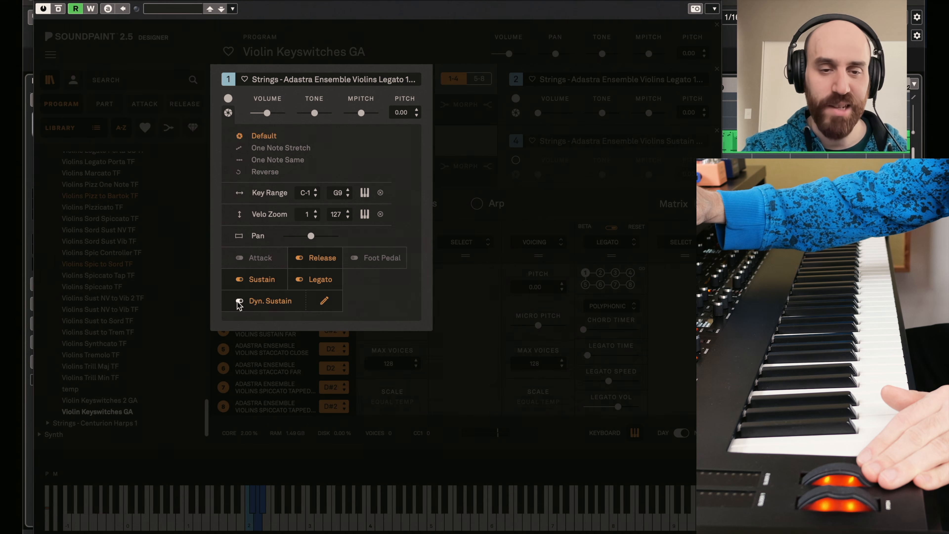
{"action": "left_click", "coordinate": [418, 41]}
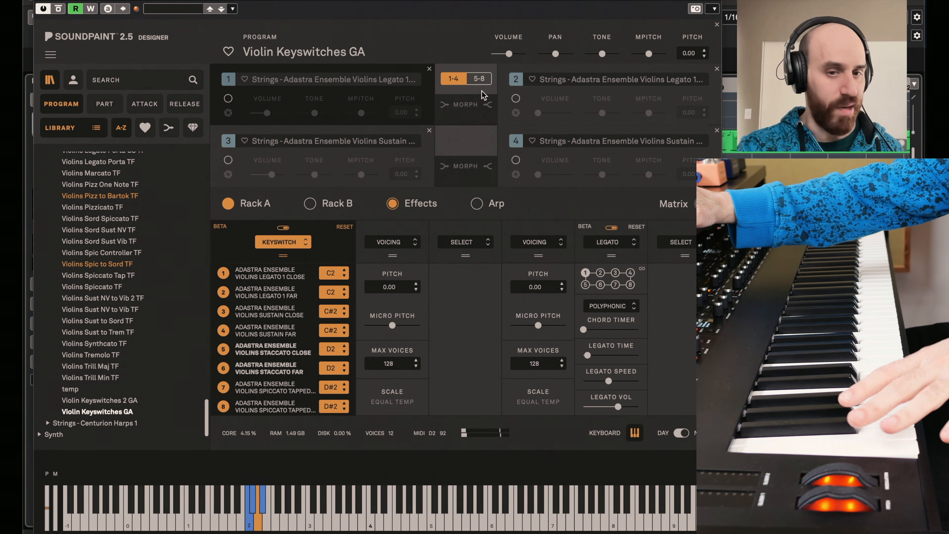
{"action": "left_click", "coordinate": [478, 79]}
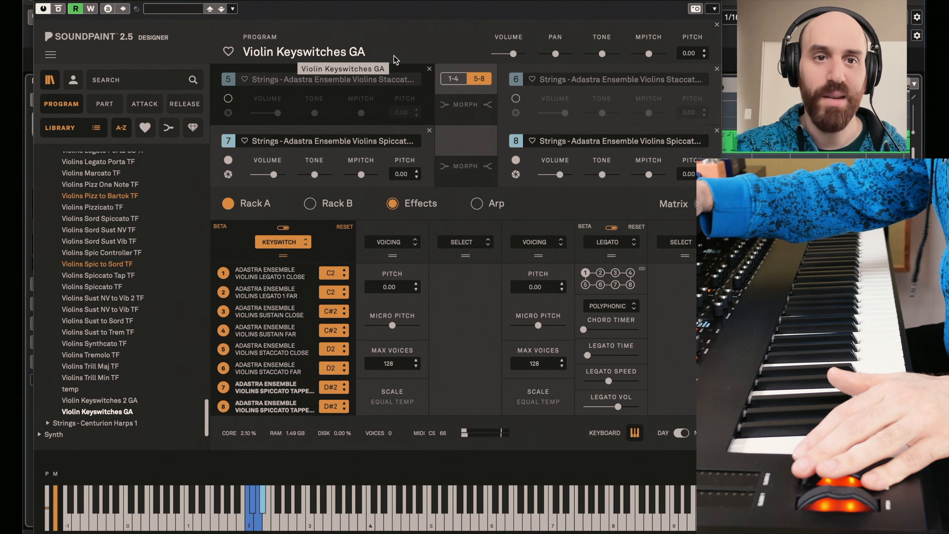
{"action": "left_click", "coordinate": [42, 2]}
- Open the 1st Violins B instrument, review its keyswitch articulations including parts 5-8, and close it
{"action": "left_click", "coordinate": [247, 175]}
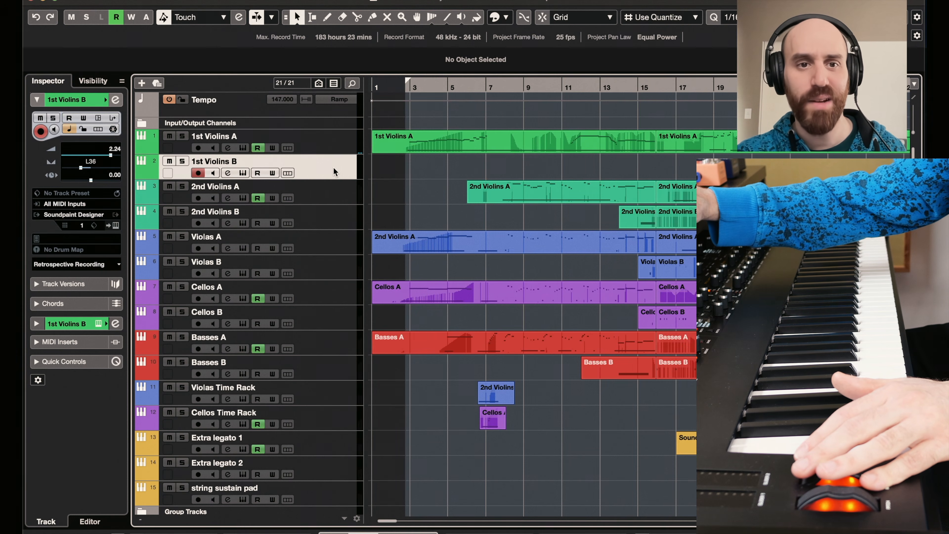
{"action": "left_click", "coordinate": [244, 173]}
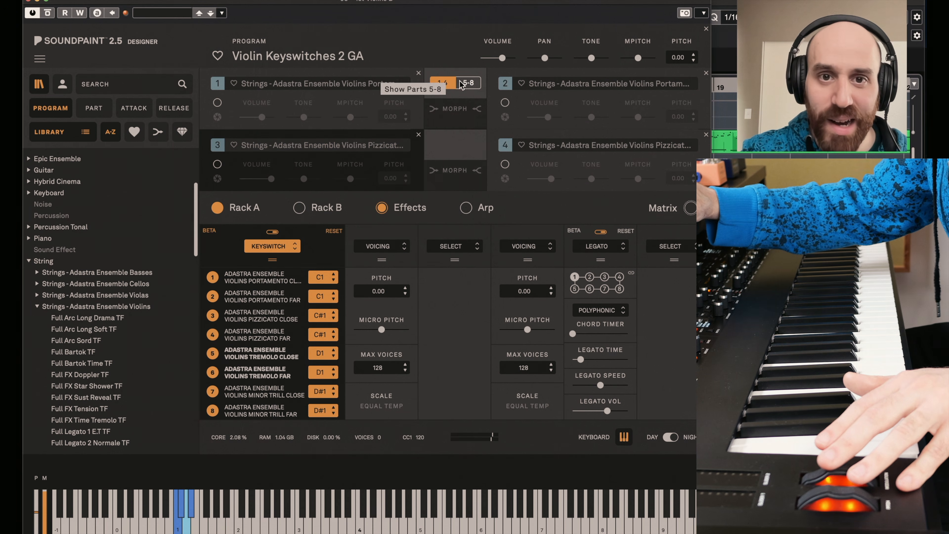
{"action": "left_click", "coordinate": [469, 83]}
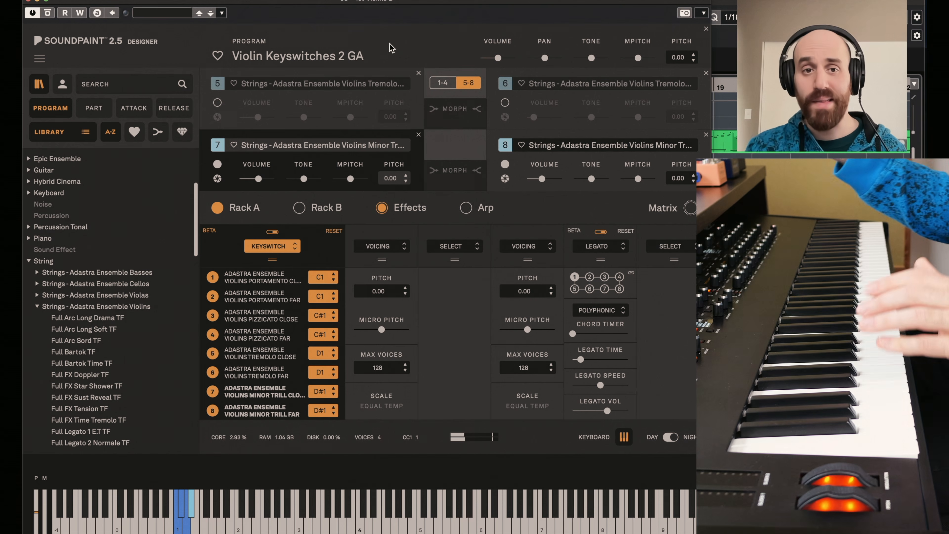
{"action": "left_click", "coordinate": [39, 2]}
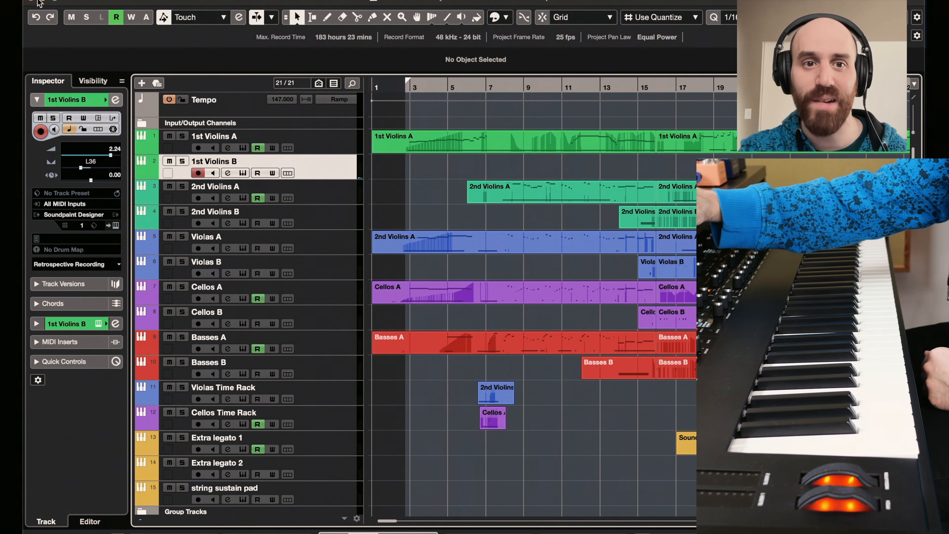
- Open the Violas A instrument, review its keyswitch articulations, and close it
{"action": "left_click", "coordinate": [334, 191]}
{"action": "left_click", "coordinate": [334, 245]}
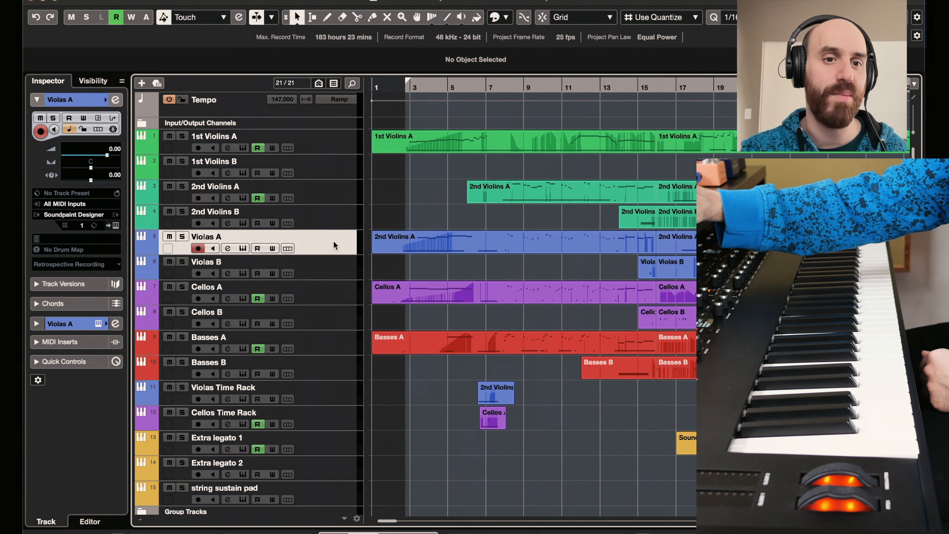
{"action": "left_click", "coordinate": [242, 248]}
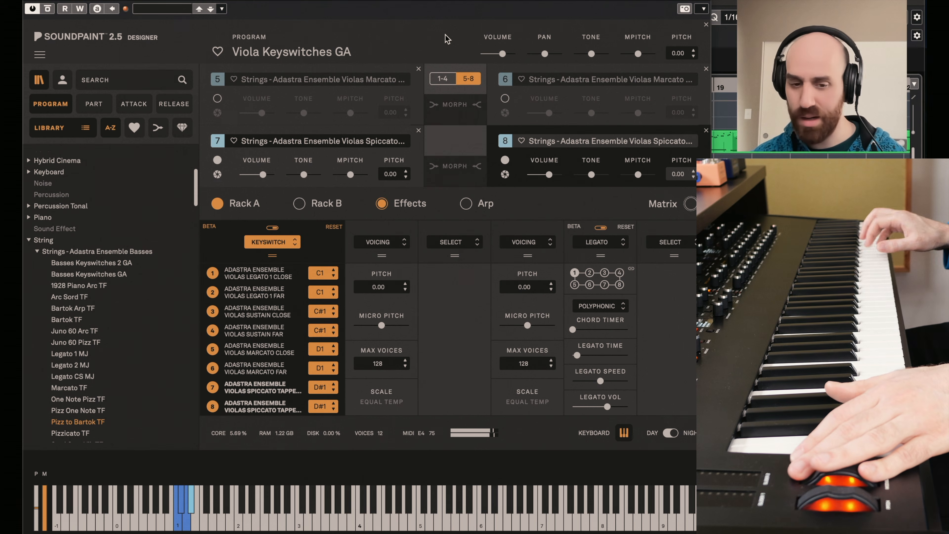
{"action": "left_click", "coordinate": [31, 0]}
- Open the Cellos A instrument, review its keyswitch articulations including parts 5-8, and close it
{"action": "left_click", "coordinate": [336, 292]}
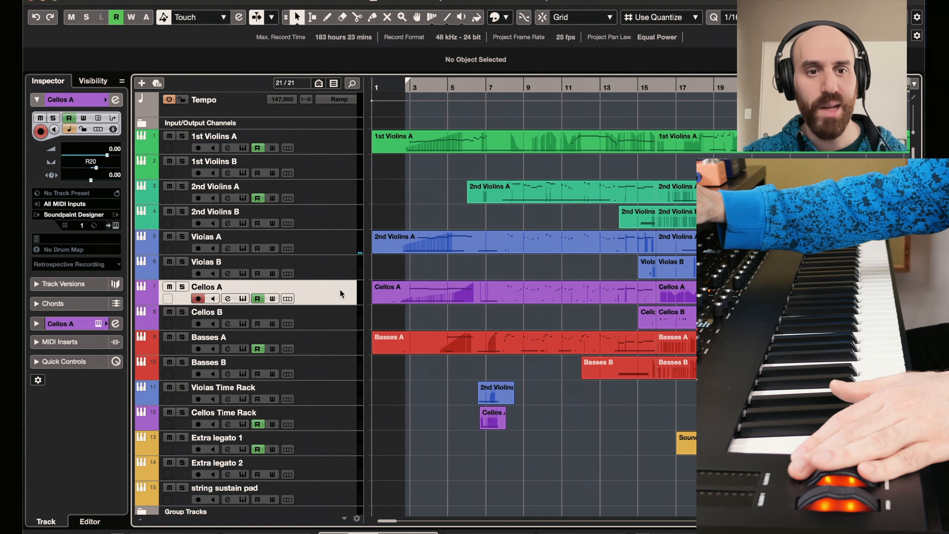
{"action": "left_click", "coordinate": [243, 299]}
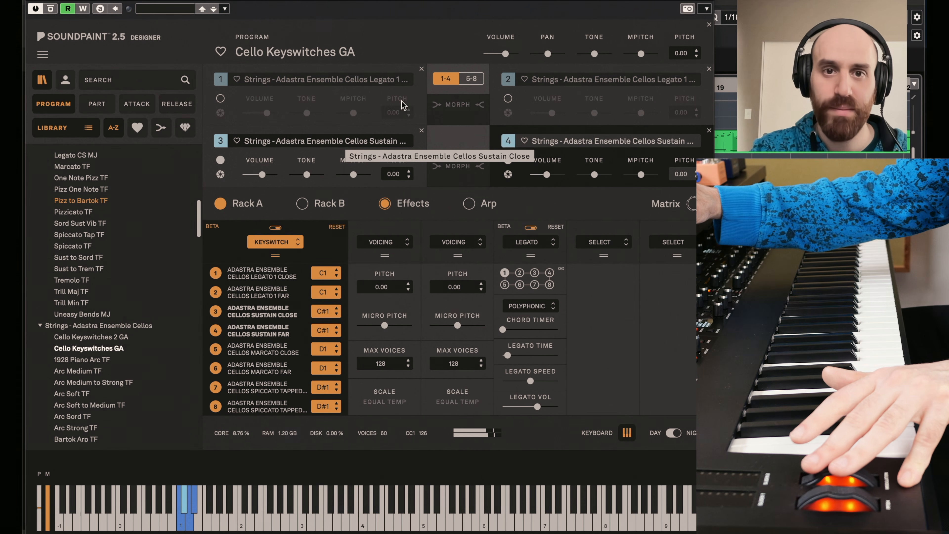
{"action": "left_click", "coordinate": [469, 78]}
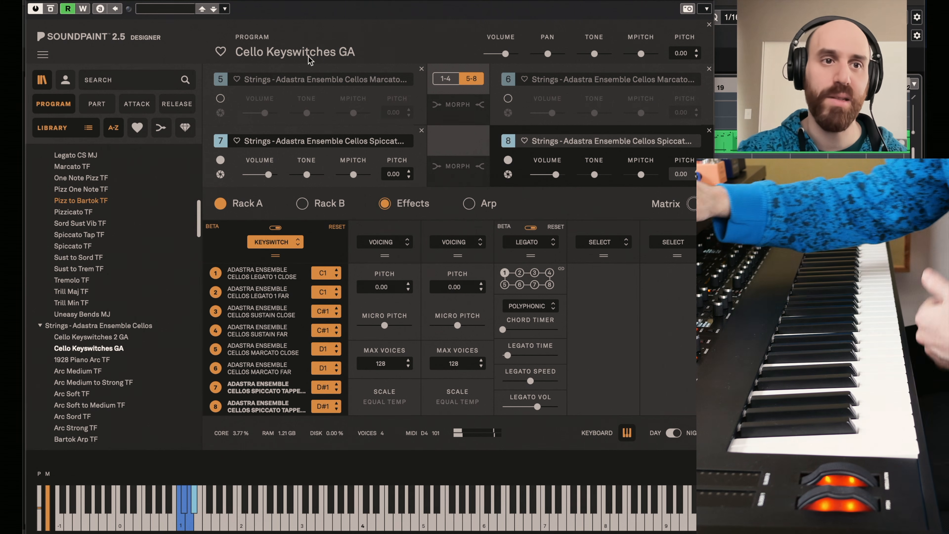
{"action": "key", "text": "super+w"}
- Open the Extra legato 1 track's instrument, review its full ensemble legato parts, and close it
{"action": "scroll", "coordinate": [345, 278], "scroll_direction": "down", "scroll_amount": 1}
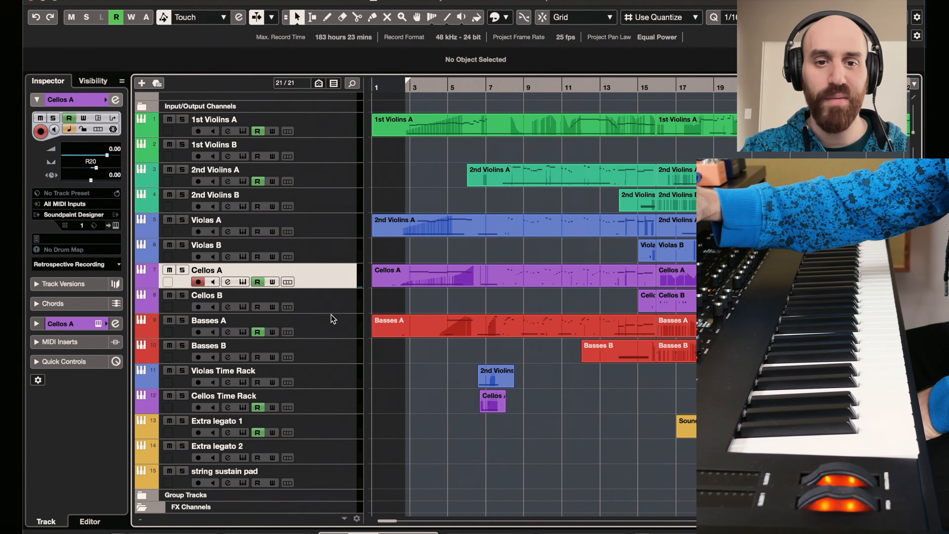
{"action": "scroll", "coordinate": [330, 316], "scroll_direction": "down", "scroll_amount": 1}
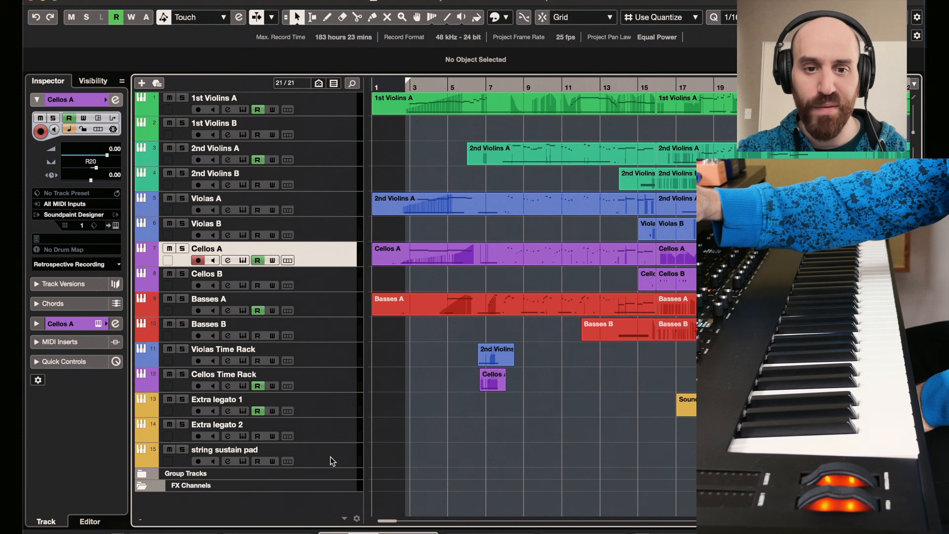
{"action": "left_click", "coordinate": [341, 407]}
{"action": "scroll", "coordinate": [478, 448], "scroll_direction": "right", "scroll_amount": 3}
{"action": "scroll", "coordinate": [479, 447], "scroll_direction": "up", "scroll_amount": 1}
{"action": "left_click", "coordinate": [242, 416]}
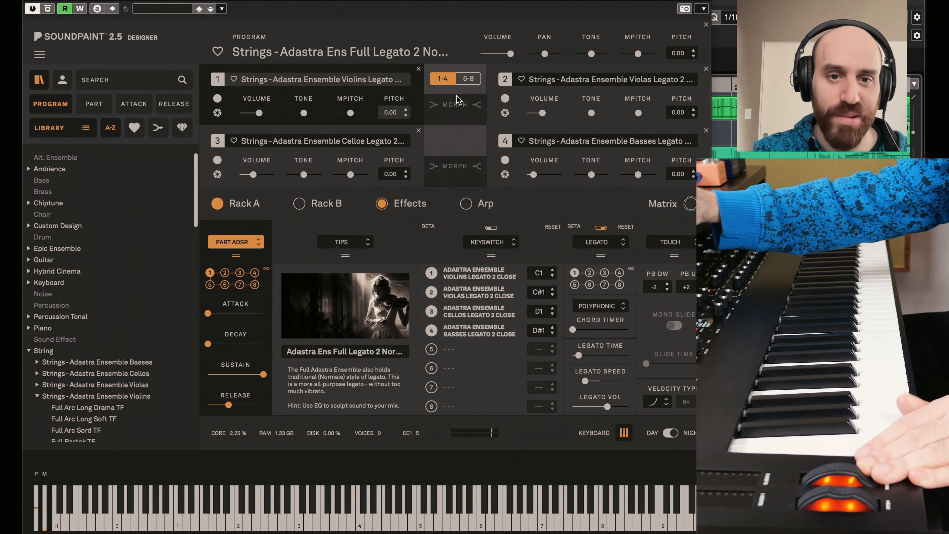
{"action": "left_click", "coordinate": [31, 1]}
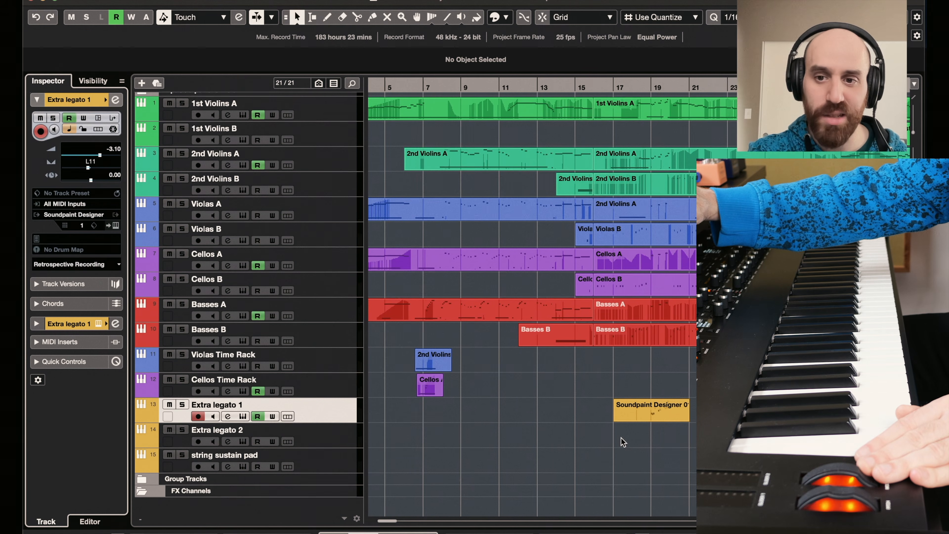
- Select the Extra legato 2 and string sustain pad tracks in turn and look over their clips along the timeline
{"action": "scroll", "coordinate": [622, 442], "scroll_direction": "down", "scroll_amount": 1}
{"action": "left_click", "coordinate": [352, 433]}
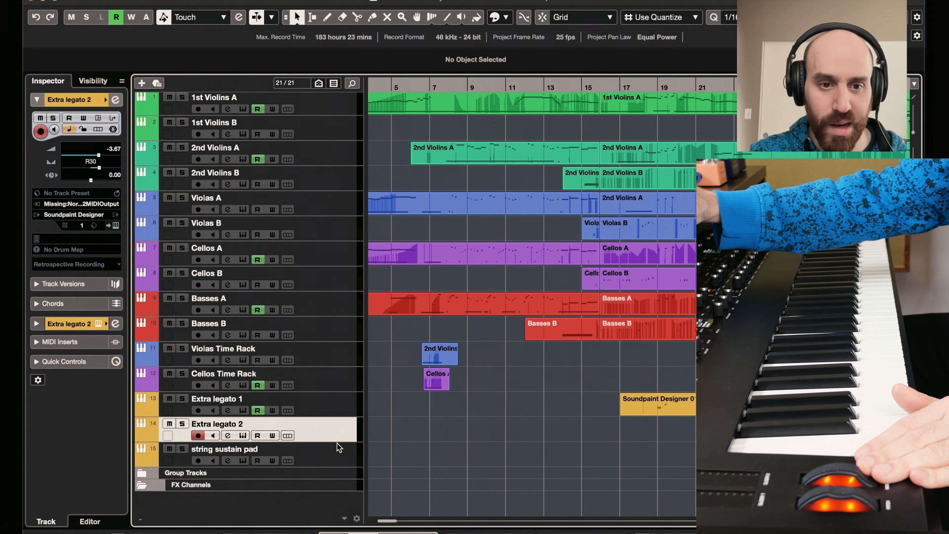
{"action": "left_click", "coordinate": [335, 459]}
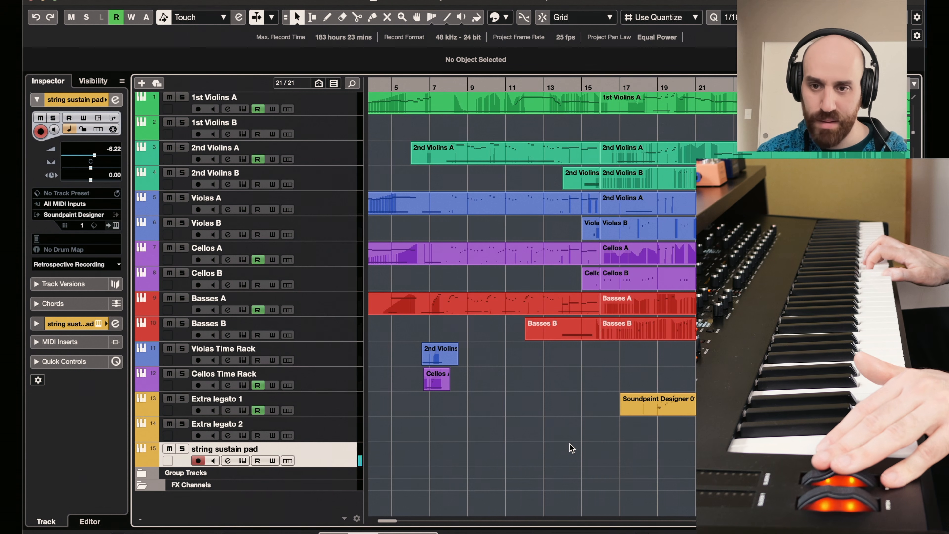
{"action": "scroll", "coordinate": [572, 447], "scroll_direction": "right", "scroll_amount": 20}
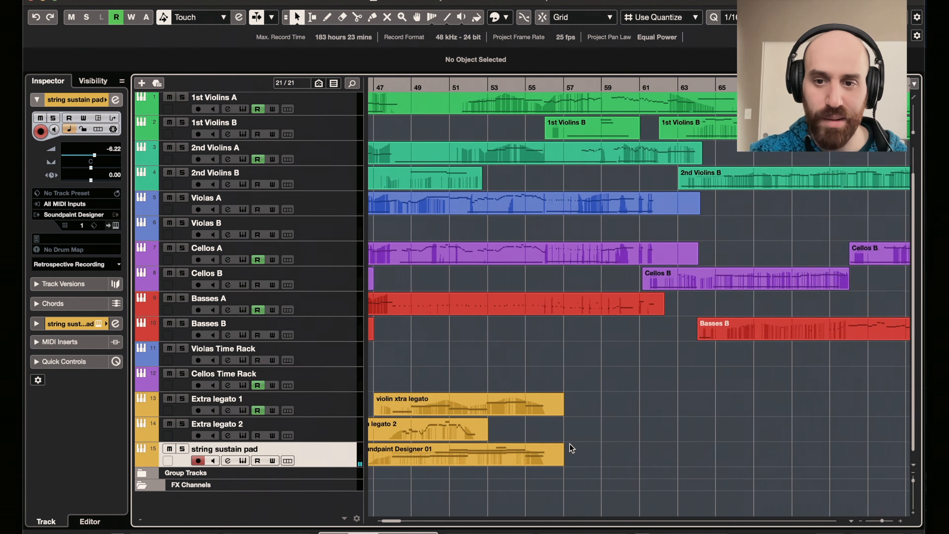
{"action": "scroll", "coordinate": [514, 434], "scroll_direction": "left", "scroll_amount": 15}
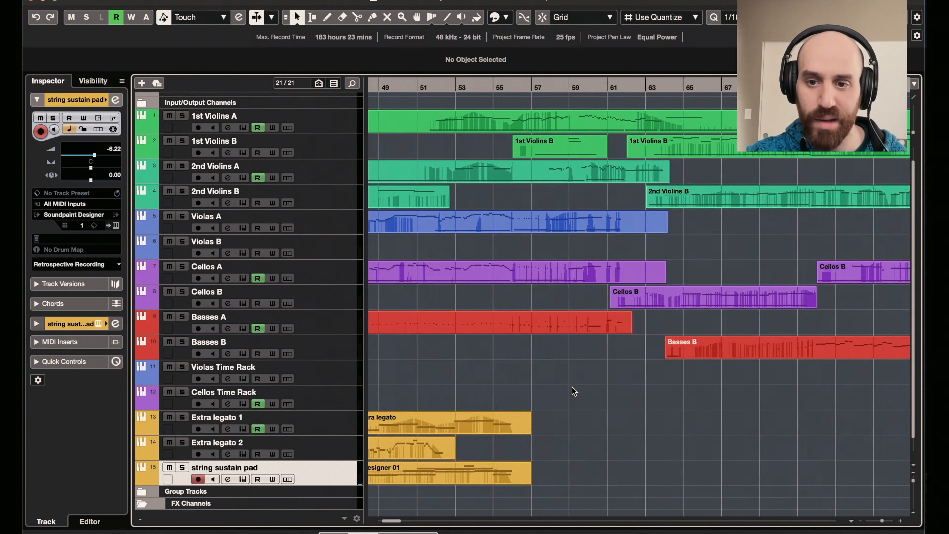
{"action": "scroll", "coordinate": [574, 391], "scroll_direction": "right", "scroll_amount": 15}
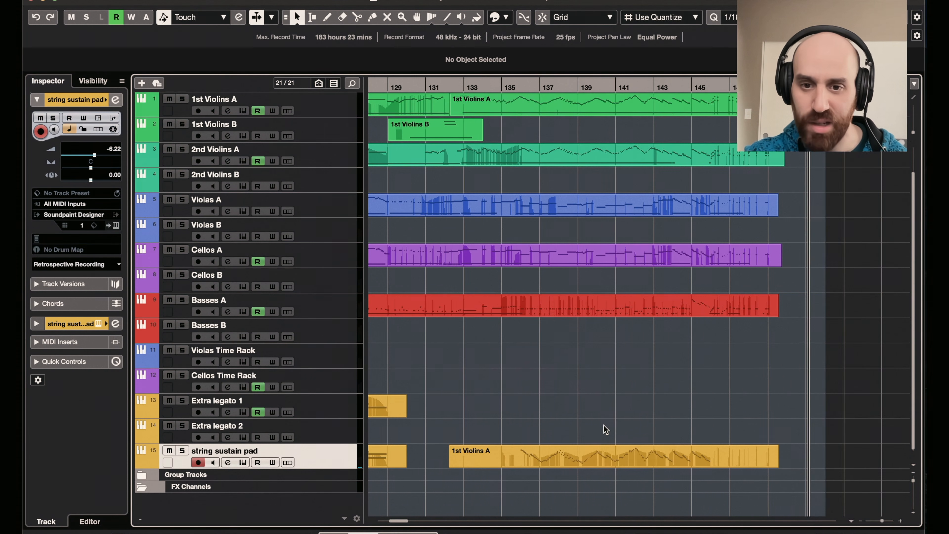
{"action": "scroll", "coordinate": [604, 425], "scroll_direction": "left", "scroll_amount": 20}
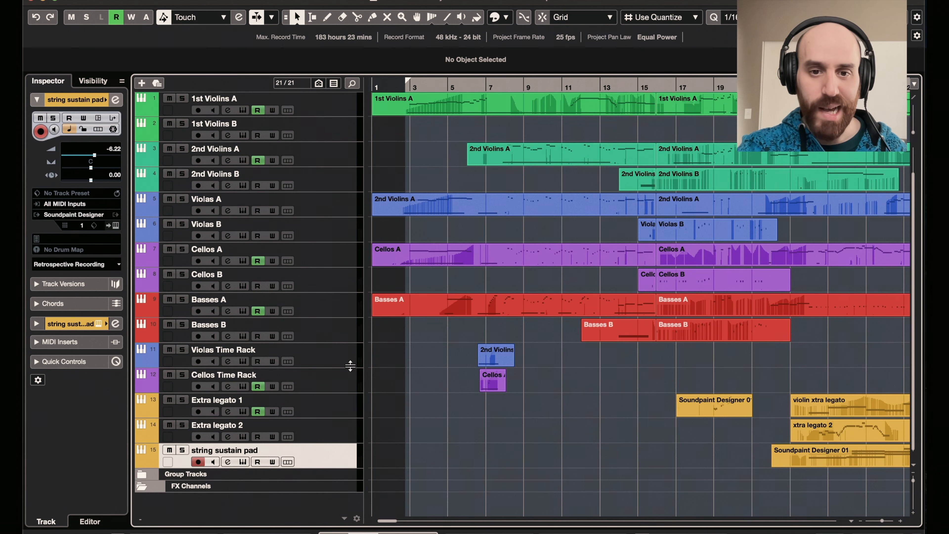
- Solo the Violas Time Rack and Cellos Time Rack tracks and play their clips from just before bar 7
{"action": "left_click", "coordinate": [340, 357]}
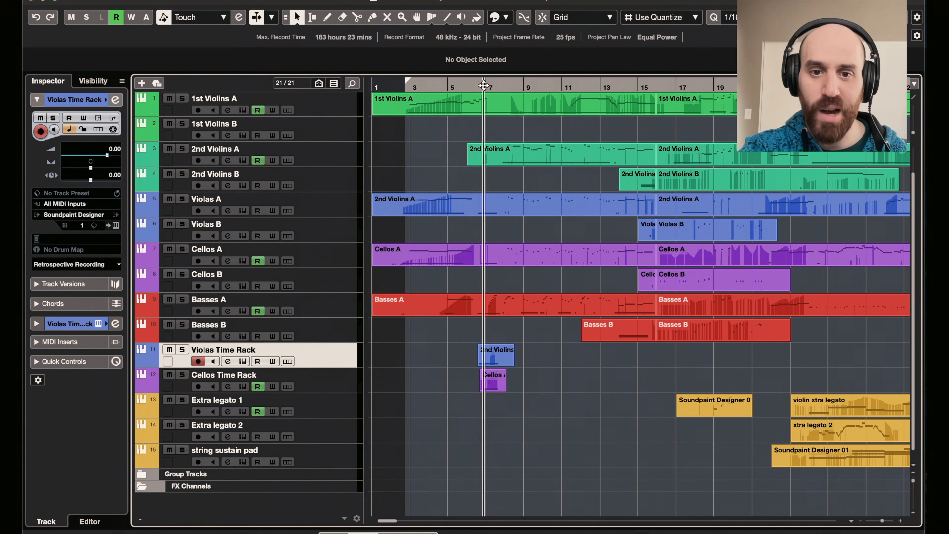
{"action": "left_click_drag", "start_coordinate": [478, 86], "coordinate": [491, 293]}
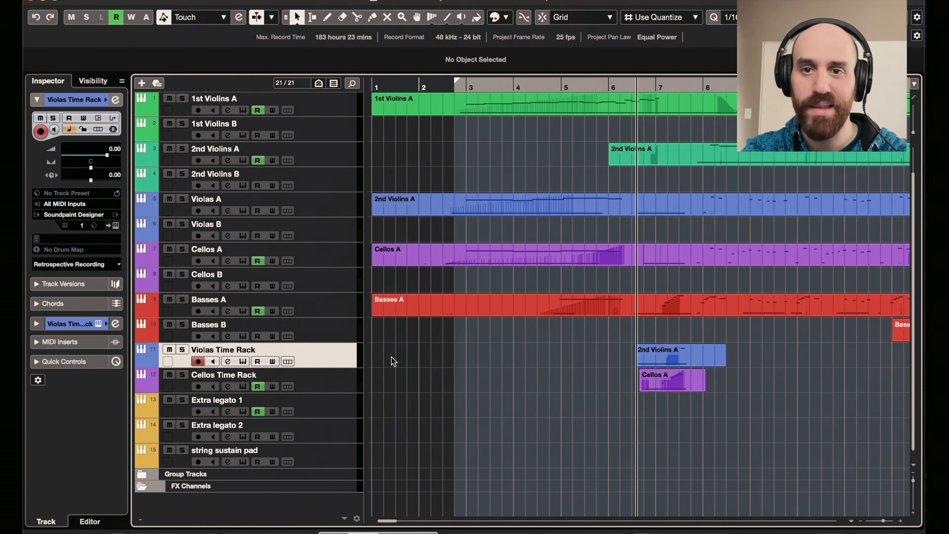
{"action": "scroll", "coordinate": [473, 379], "scroll_direction": "up", "scroll_amount": 3}
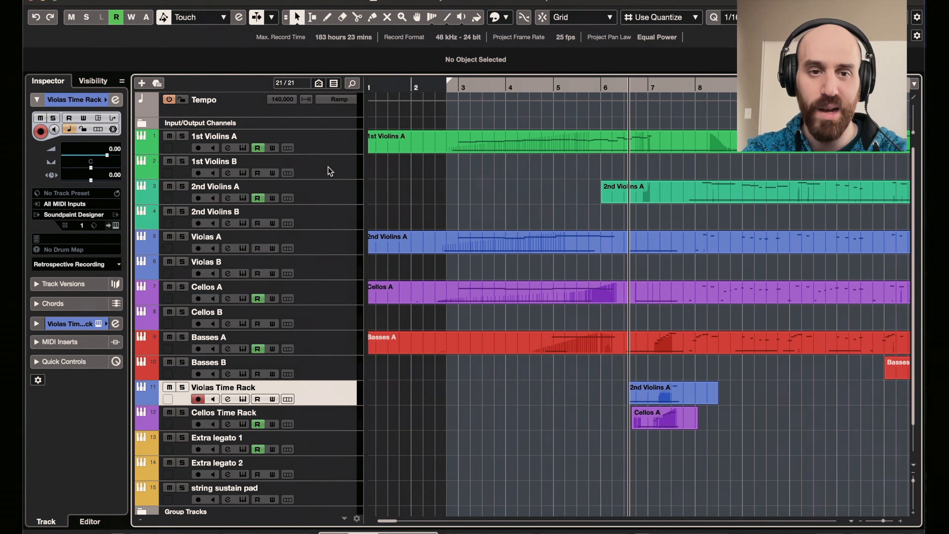
{"action": "left_click", "coordinate": [182, 388]}
{"action": "left_click", "coordinate": [180, 413]}
{"action": "key", "text": "space"}
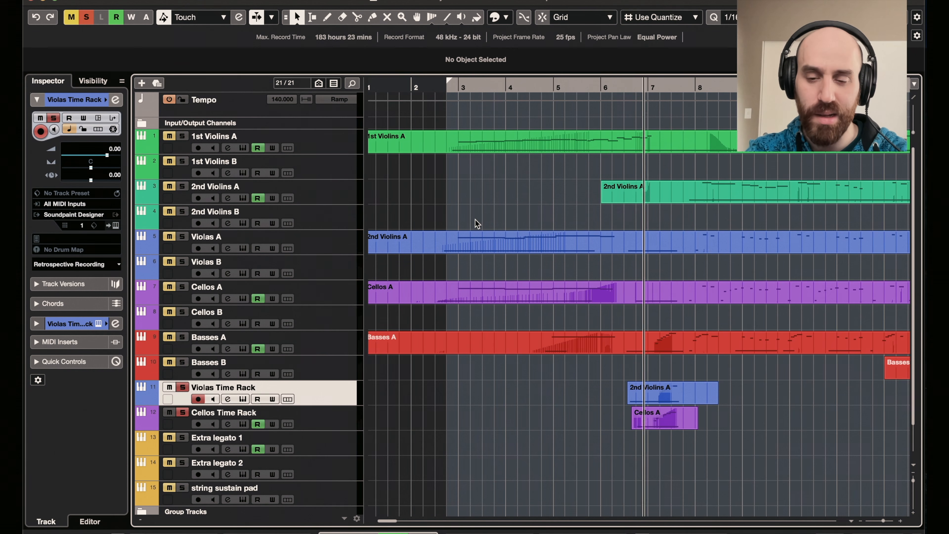
{"action": "key", "text": "space"}
{"action": "scroll", "coordinate": [475, 314], "scroll_direction": "down", "scroll_amount": 1}
{"action": "scroll", "coordinate": [474, 315], "scroll_direction": "down", "scroll_amount": 1}
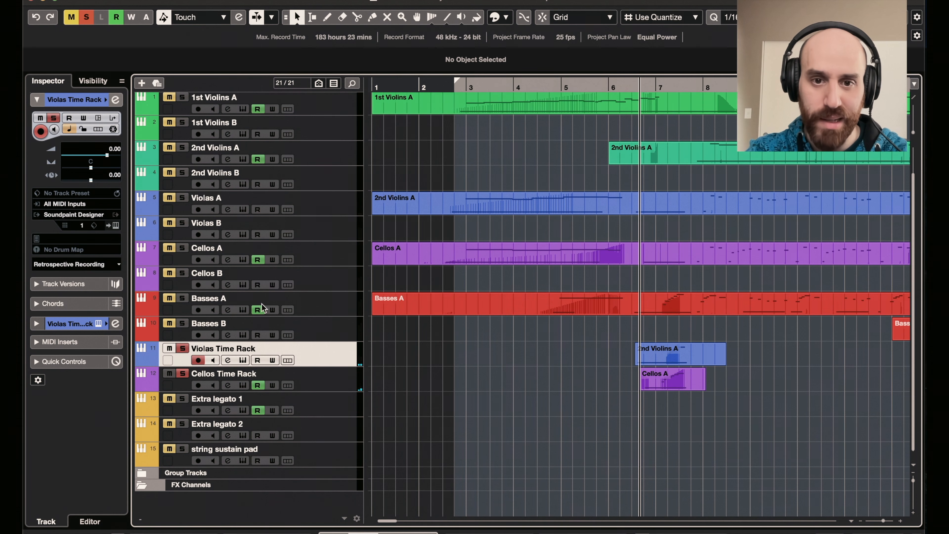
- Solo Basses A along with the Violas and Cellos Time Rack tracks, play them together, and clear all solos
{"action": "left_click", "coordinate": [182, 298]}
{"action": "key", "text": "space"}
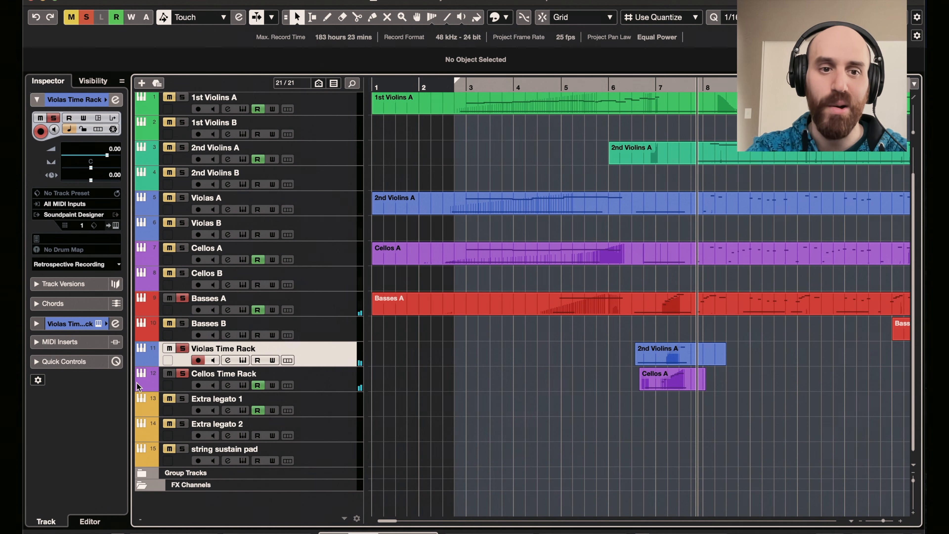
{"action": "left_click", "coordinate": [86, 17]}
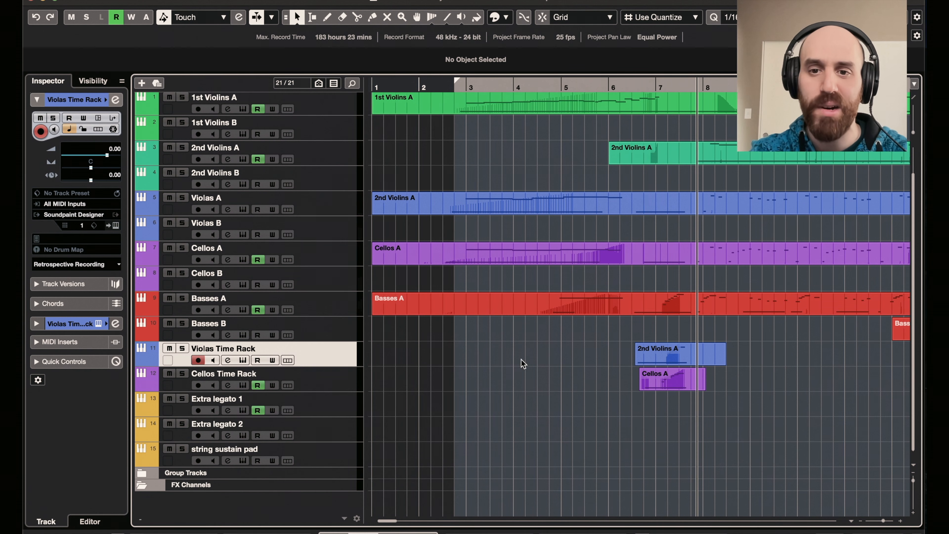
- Open the Violas Time Rack instrument, look at the speed control in its Time module, and close it
{"action": "left_click", "coordinate": [245, 360]}
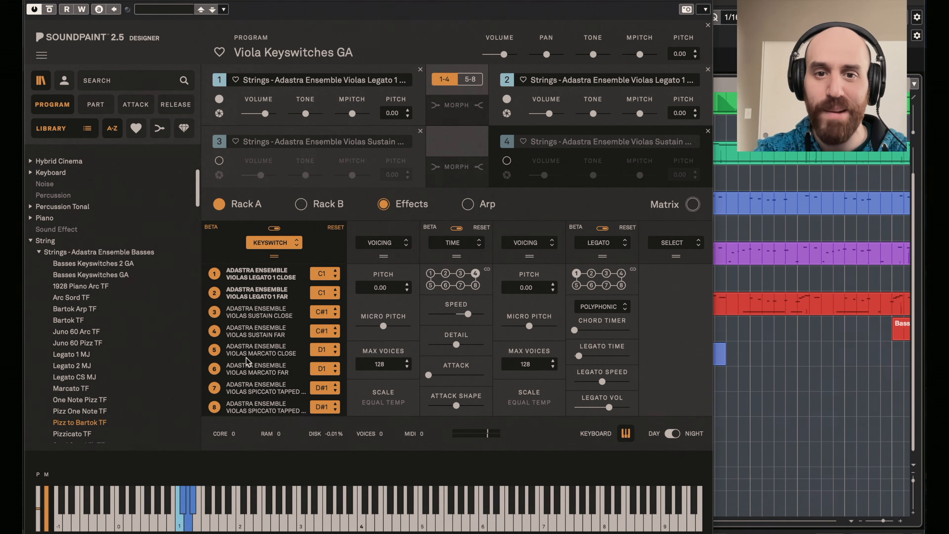
{"action": "left_click", "coordinate": [481, 254]}
{"action": "mouse_move", "coordinate": [473, 316]}
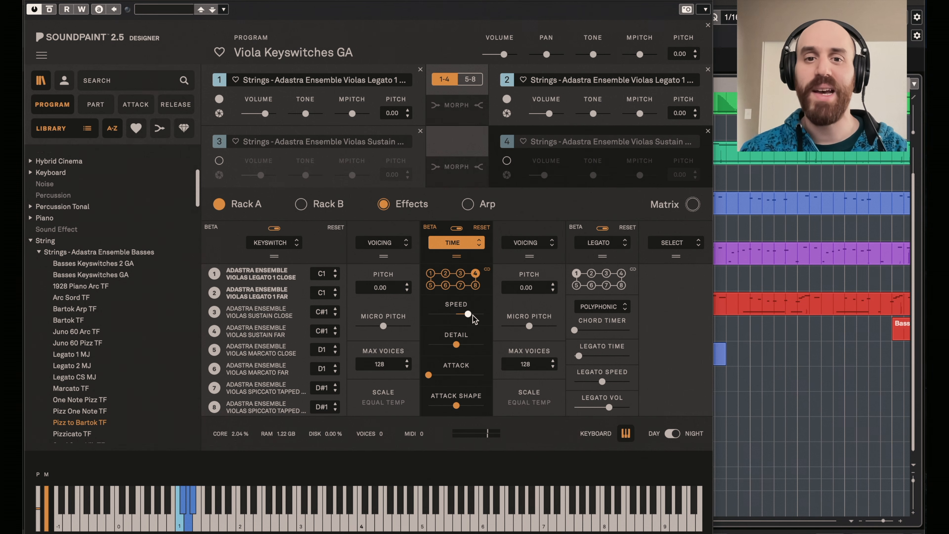
{"action": "left_click", "coordinate": [31, 2]}
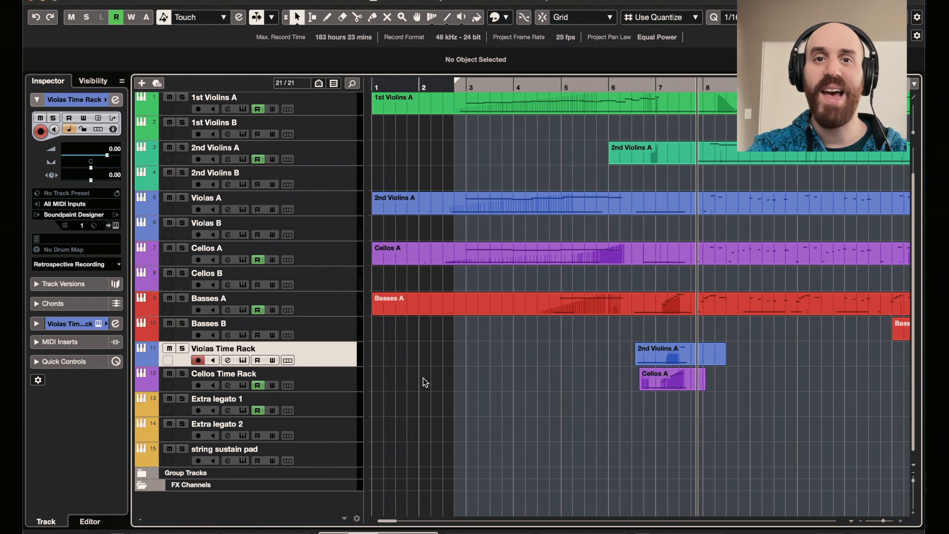
- Play the full arrangement from just before bar 7 through the time rack clips
{"action": "left_click", "coordinate": [652, 86]}
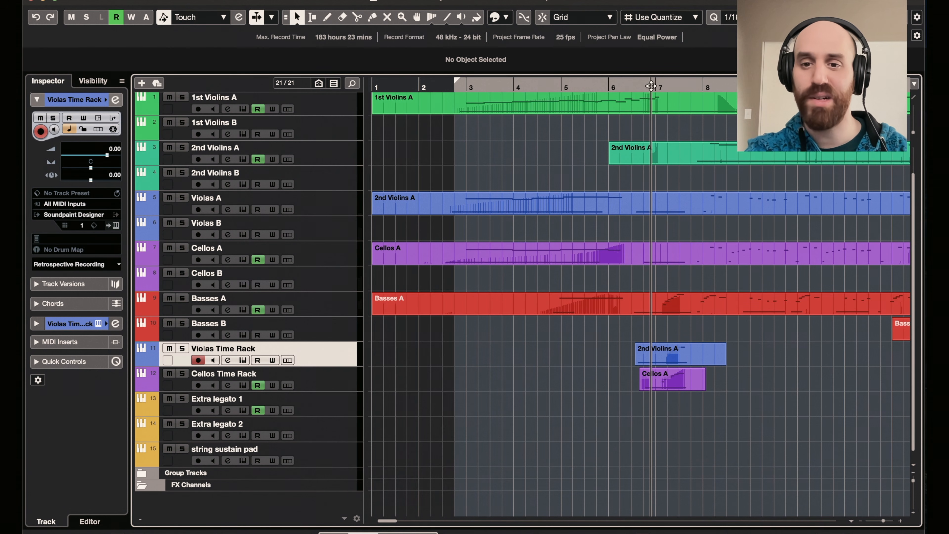
{"action": "key", "text": "space"}
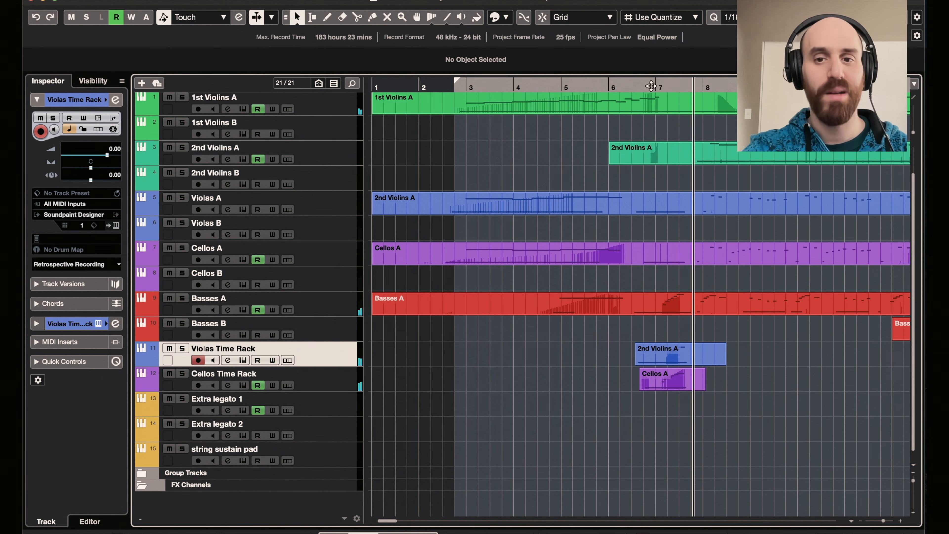
{"action": "scroll", "coordinate": [693, 247], "scroll_direction": "up", "scroll_amount": 2}
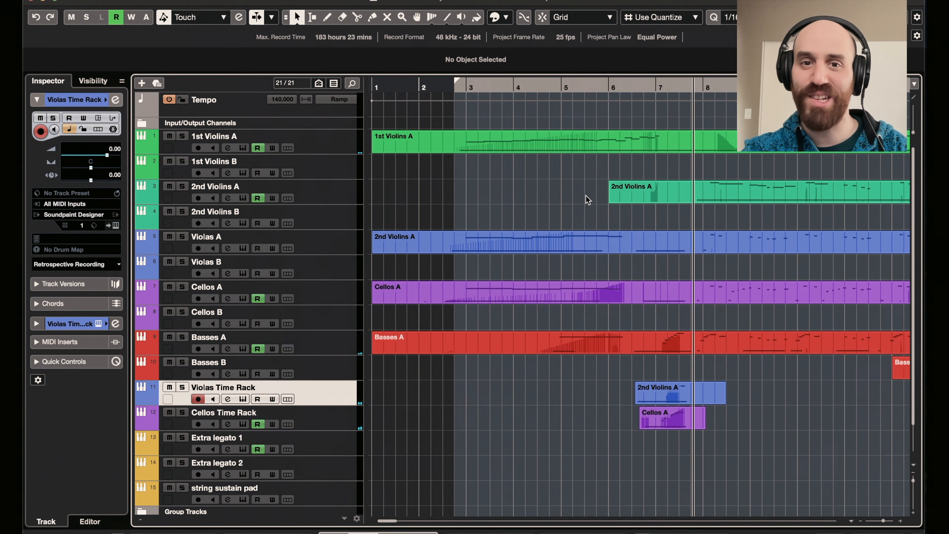
- Move the playhead to just before bar 3 and play the arrangement's opening from there
{"action": "left_click", "coordinate": [455, 90]}
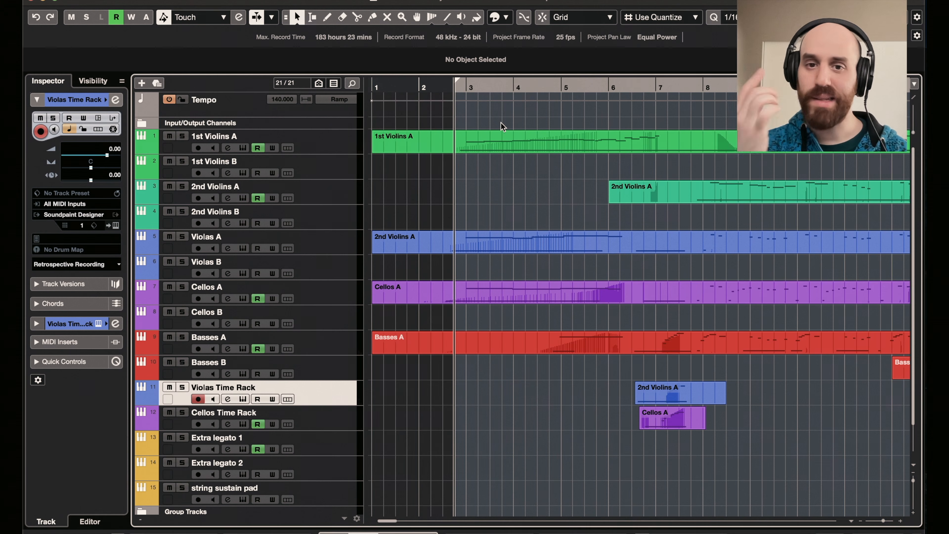
{"action": "key", "text": "g"}
{"action": "key", "text": "h"}
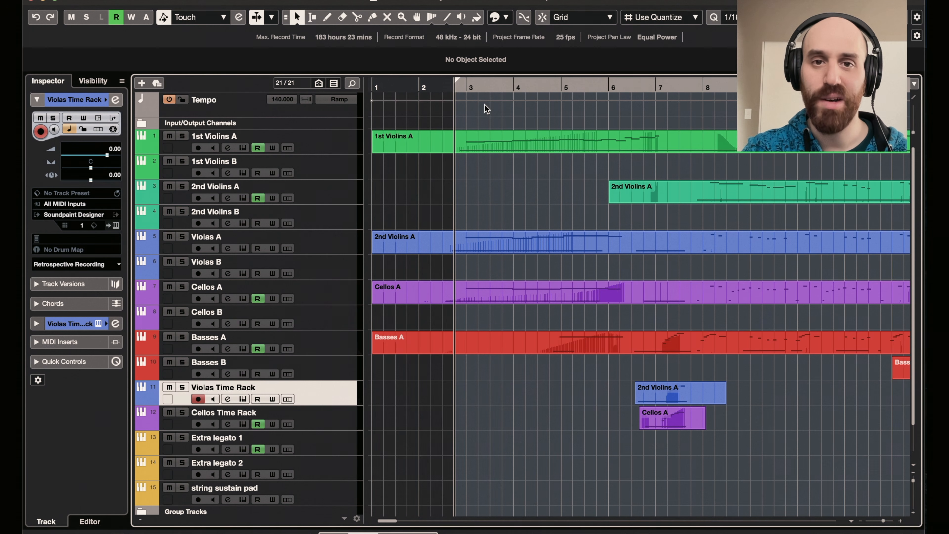
{"action": "key", "text": "space"}
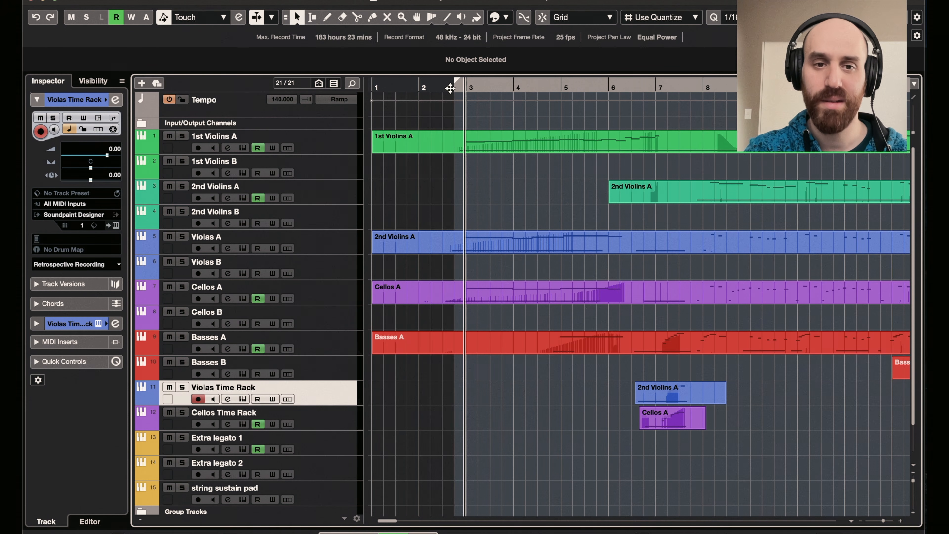
- Open the 1st Violins A clip in the Key Editor, review its CC 1 (Modulation) curve through bar 7, and close it
{"action": "double_click", "coordinate": [466, 135]}
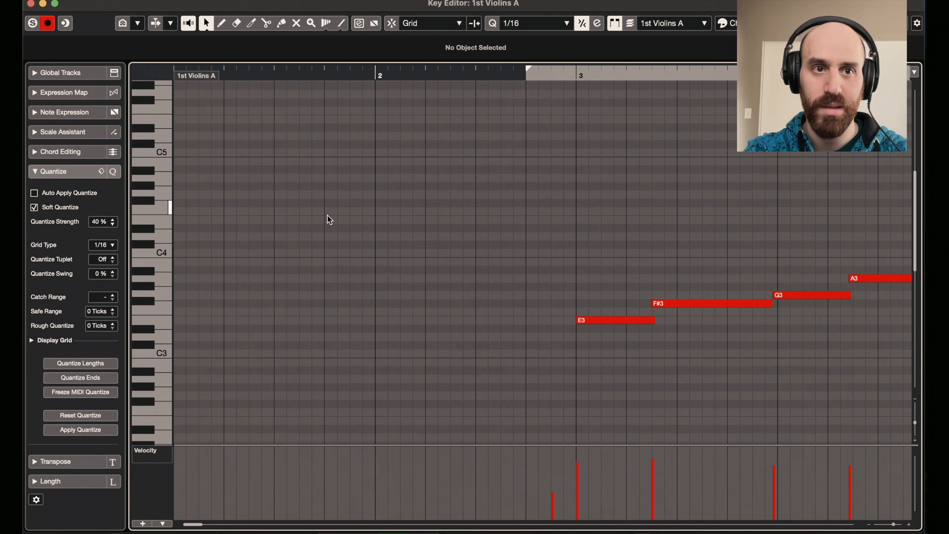
{"action": "left_click", "coordinate": [508, 74]}
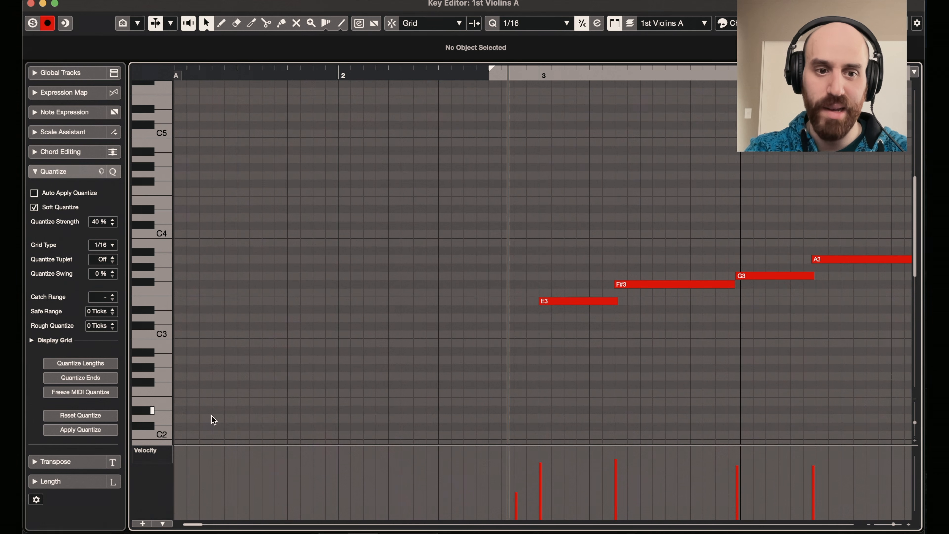
{"action": "left_click", "coordinate": [151, 451]}
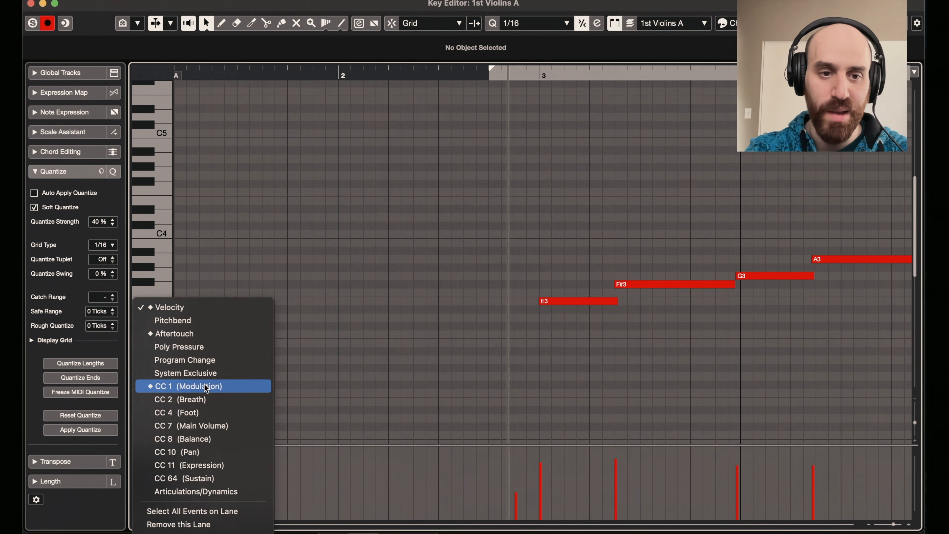
{"action": "left_click", "coordinate": [187, 386]}
{"action": "scroll", "coordinate": [566, 388], "scroll_direction": "right", "scroll_amount": 5}
{"action": "scroll", "coordinate": [566, 387], "scroll_direction": "right", "scroll_amount": 10}
{"action": "scroll", "coordinate": [418, 430], "scroll_direction": "right", "scroll_amount": 5}
{"action": "scroll", "coordinate": [503, 256], "scroll_direction": "left", "scroll_amount": 18}
{"action": "scroll", "coordinate": [504, 256], "scroll_direction": "right", "scroll_amount": 15}
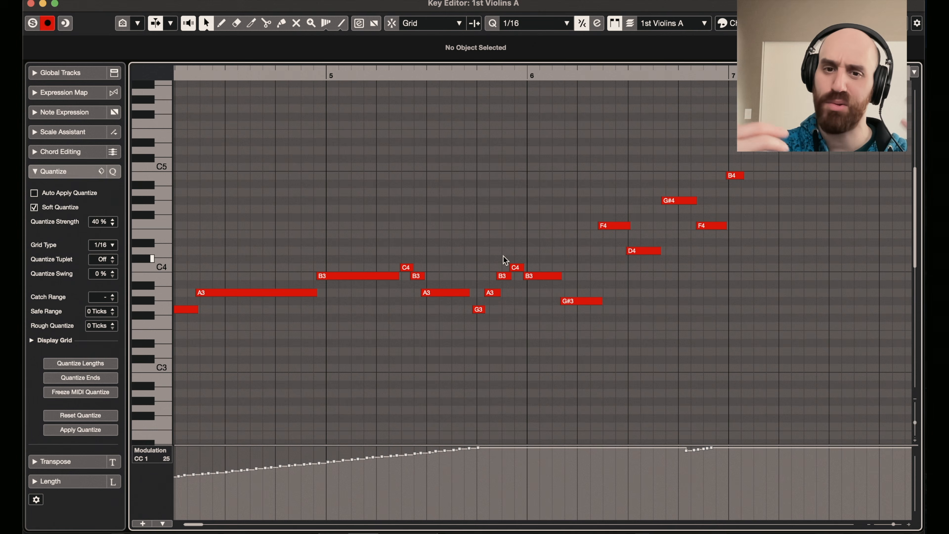
{"action": "scroll", "coordinate": [503, 256], "scroll_direction": "left", "scroll_amount": 8}
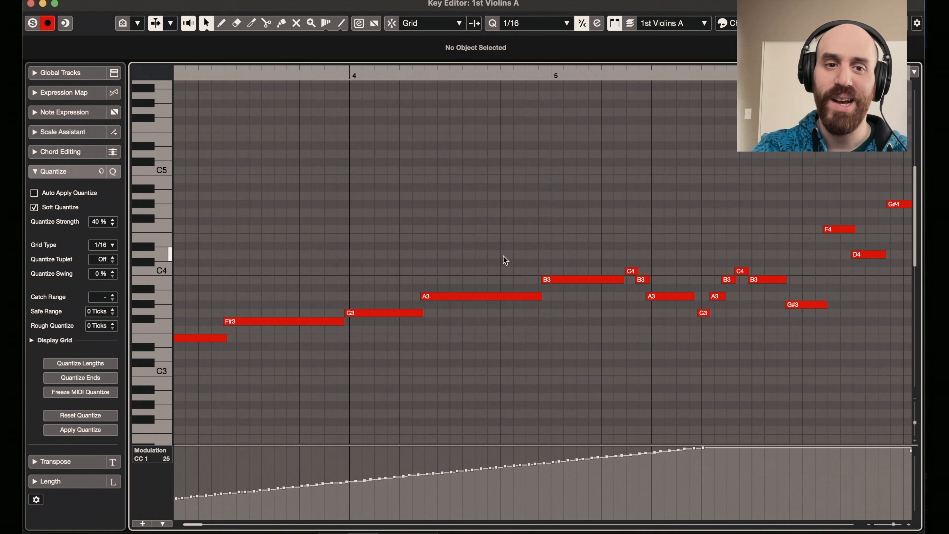
{"action": "left_click", "coordinate": [30, 4]}
- Open the Cellos A clip in the Key Editor, switch its controller lane to CC 1 (Modulation), and follow the curve past bar 6
{"action": "double_click", "coordinate": [500, 297]}
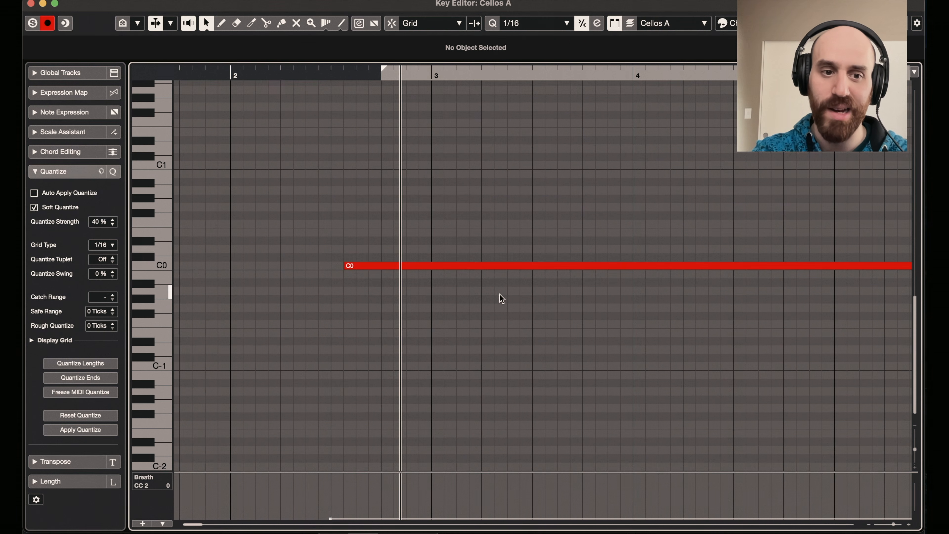
{"action": "left_click", "coordinate": [151, 481]}
{"action": "scroll", "coordinate": [181, 468], "scroll_direction": "down", "scroll_amount": 3}
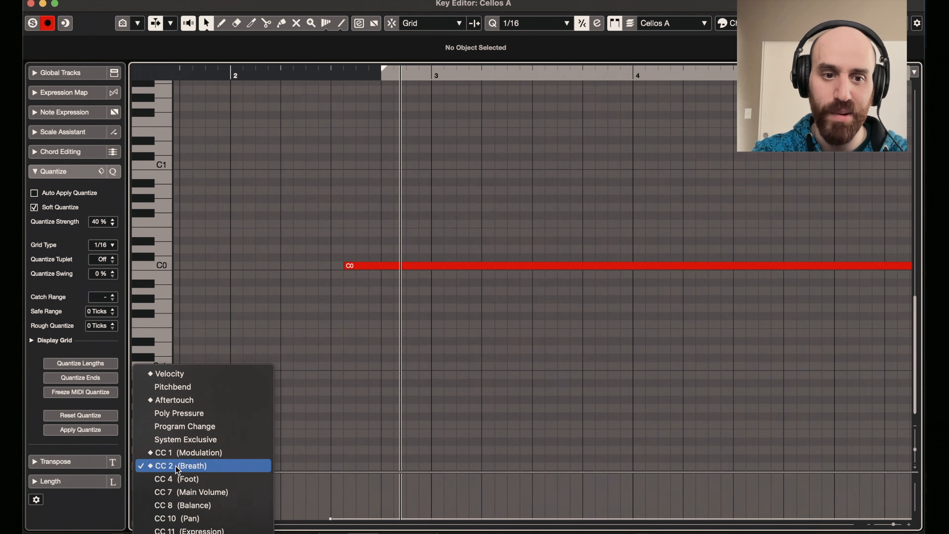
{"action": "left_click", "coordinate": [181, 453]}
{"action": "scroll", "coordinate": [454, 374], "scroll_direction": "right", "scroll_amount": 15}
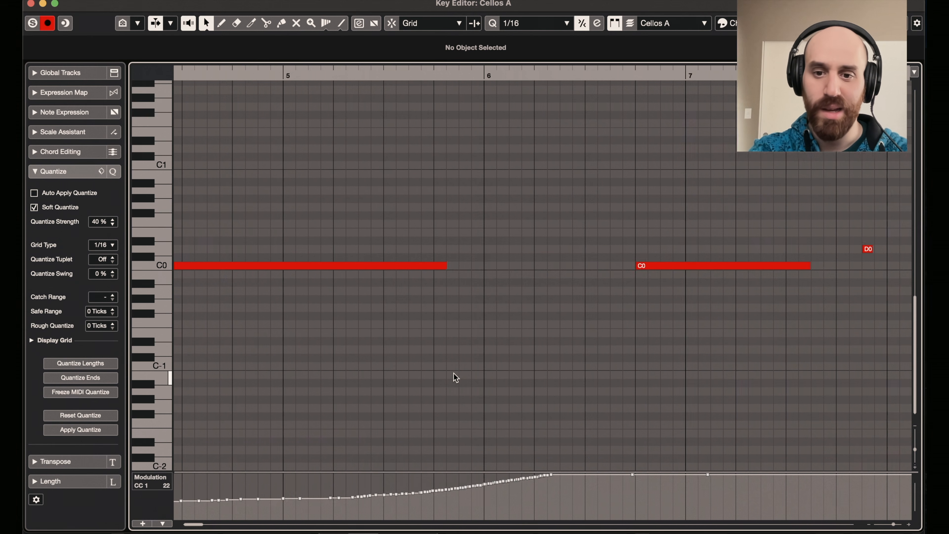
{"action": "scroll", "coordinate": [454, 374], "scroll_direction": "left", "scroll_amount": 8}
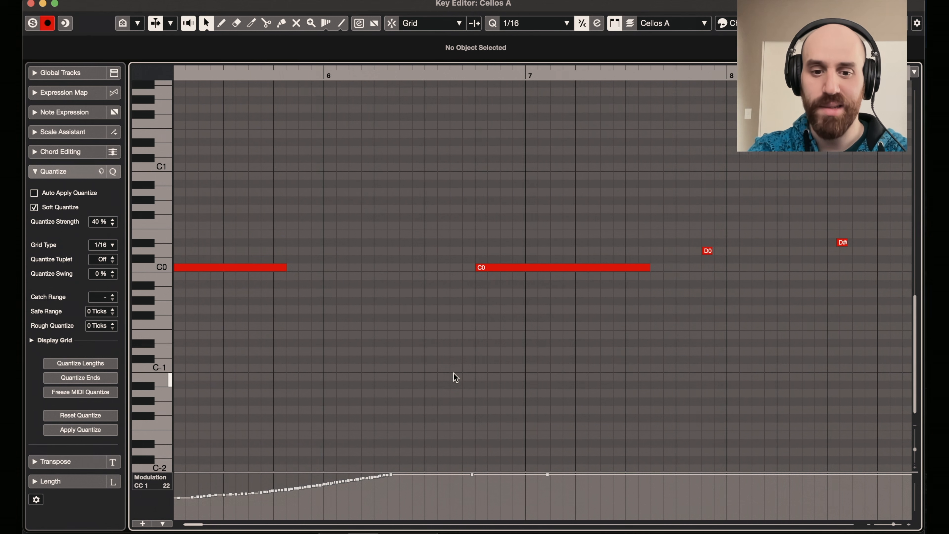
- Put the playhead just before bar 3 and examine the Cellos A keyswitch notes against the melody notes above them
{"action": "key", "text": "g"}
{"action": "key", "text": "g"}
{"action": "key", "text": "g"}
{"action": "key", "text": "g"}
{"action": "key", "text": "g"}
{"action": "key", "text": "g"}
{"action": "key", "text": "g"}
{"action": "key", "text": "g"}
{"action": "key", "text": "g"}
{"action": "key", "text": "g"}
{"action": "key", "text": "g"}
{"action": "key", "text": "g"}
{"action": "left_click_drag", "start_coordinate": [223, 75], "coordinate": [213, 77]}
{"action": "scroll", "coordinate": [260, 182], "scroll_direction": "up", "scroll_amount": 6}
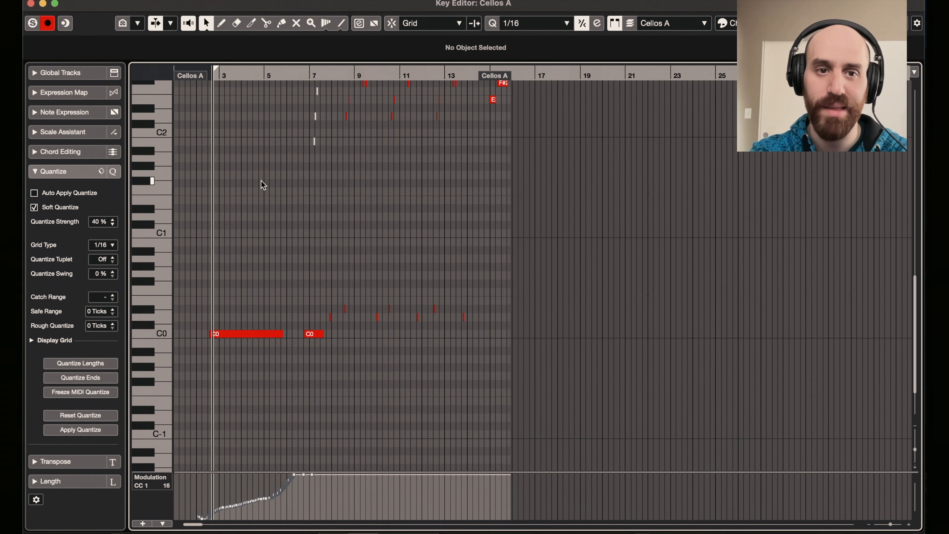
{"action": "key", "text": "h"}
{"action": "key", "text": "h"}
{"action": "key", "text": "h"}
{"action": "key", "text": "h"}
{"action": "key", "text": "h"}
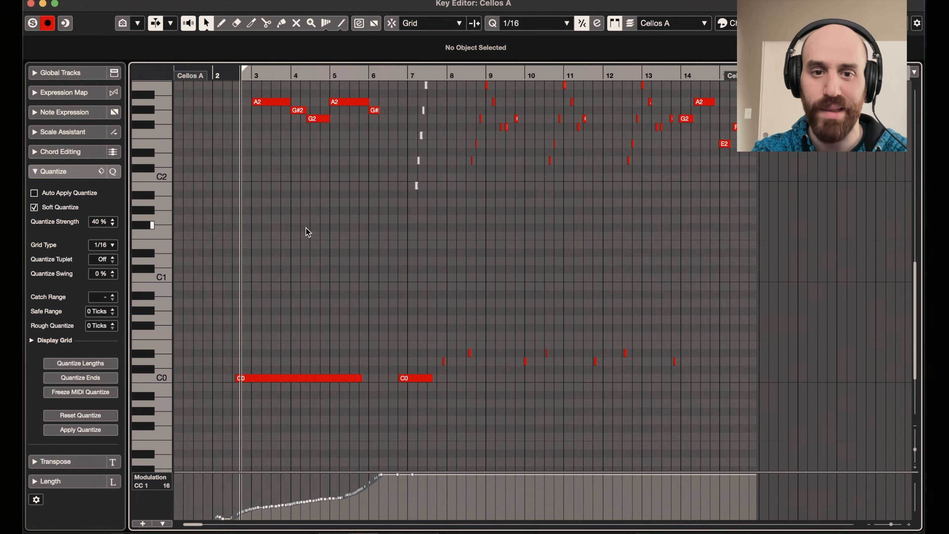
{"action": "scroll", "coordinate": [333, 278], "scroll_direction": "up", "scroll_amount": 3}
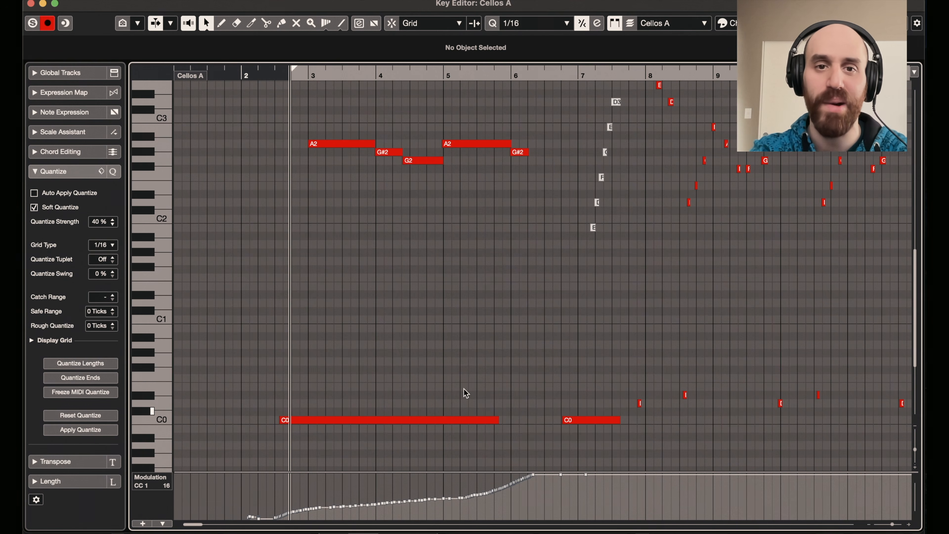
- Play the Cellos A clip from just before bar 3, look over its melody notes, and close the editor
{"action": "left_click", "coordinate": [439, 73]}
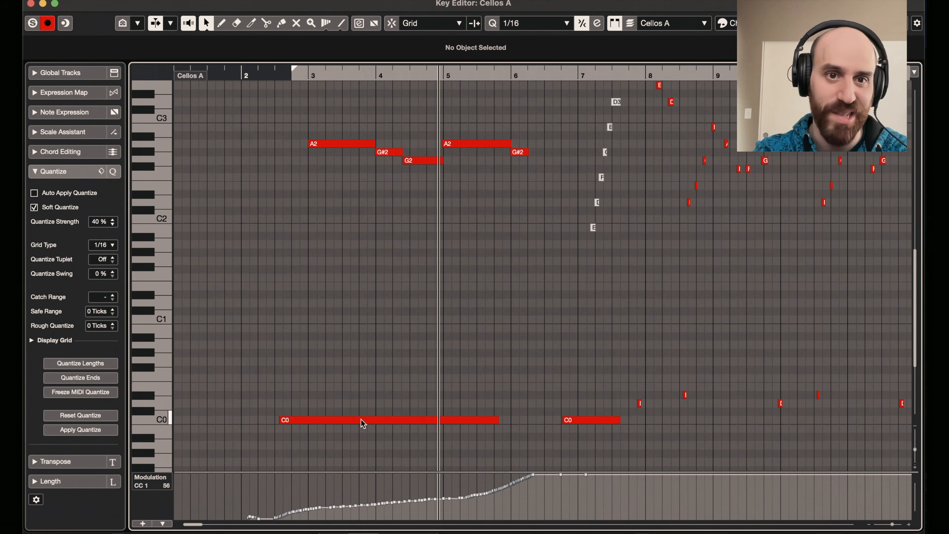
{"action": "left_click", "coordinate": [290, 72]}
{"action": "key", "text": "space"}
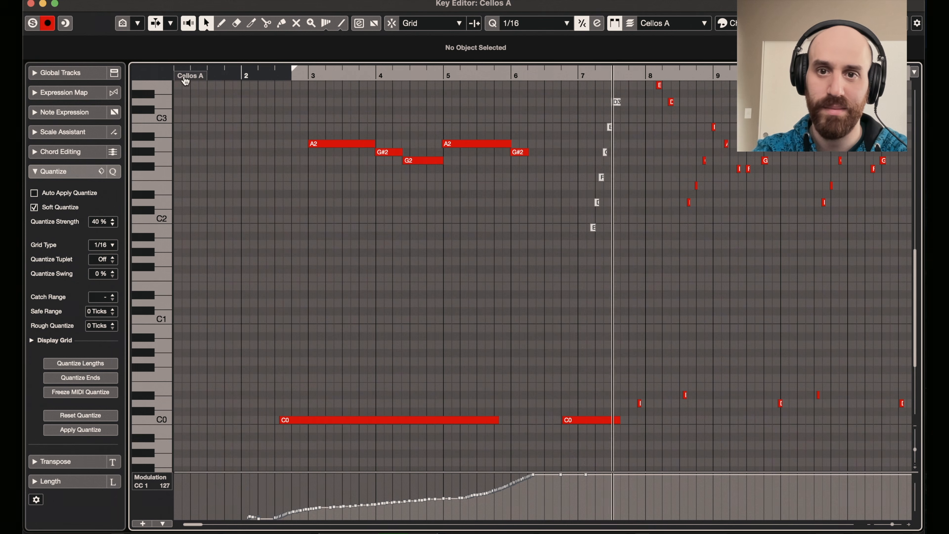
{"action": "scroll", "coordinate": [566, 207], "scroll_direction": "up", "scroll_amount": 5}
{"action": "scroll", "coordinate": [566, 207], "scroll_direction": "right", "scroll_amount": 2}
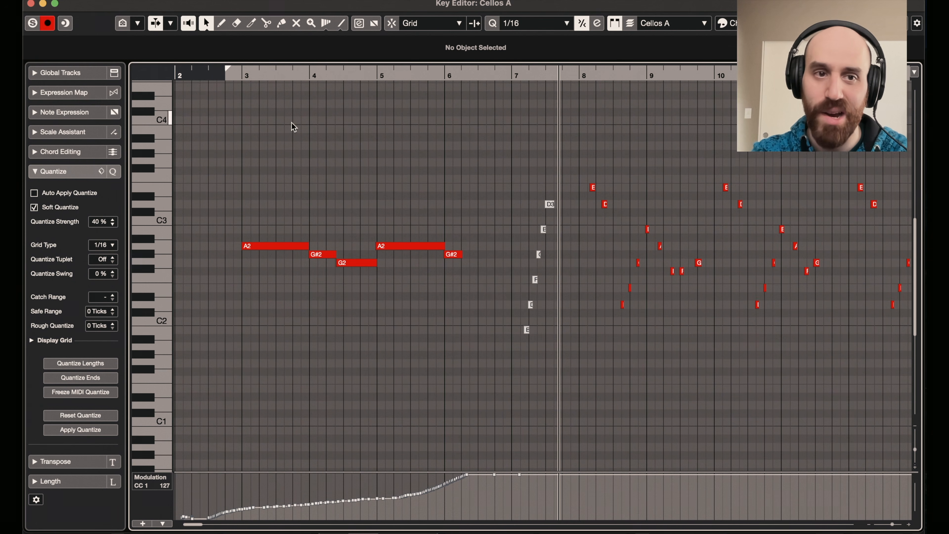
{"action": "left_click", "coordinate": [31, 3]}
- Inspect the Violas and Cellos Time Rack clips around bar 7 up close and play the arrangement through that passage
{"action": "scroll", "coordinate": [381, 234], "scroll_direction": "down", "scroll_amount": 3}
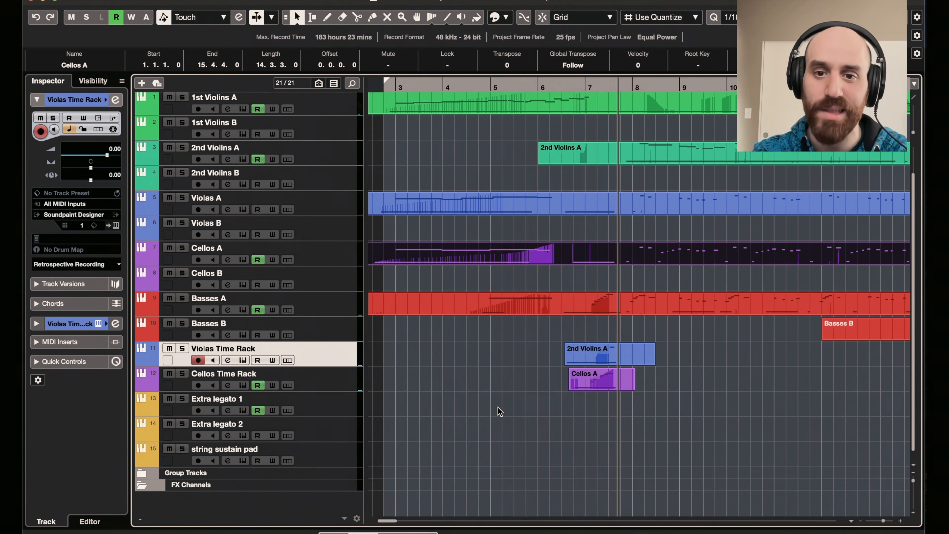
{"action": "key", "text": "h"}
{"action": "key", "text": "h"}
{"action": "key", "text": "h"}
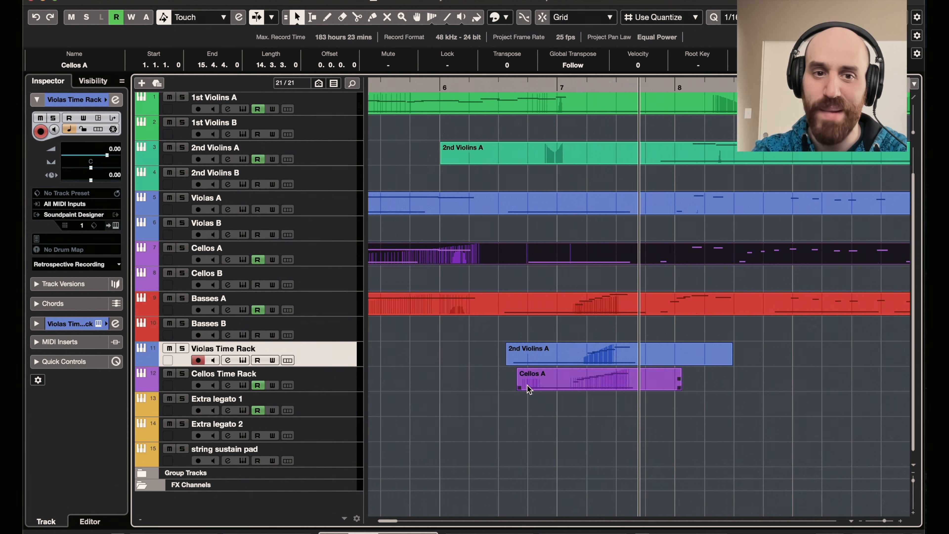
{"action": "key", "text": "g"}
{"action": "key", "text": "g"}
{"action": "key", "text": "g"}
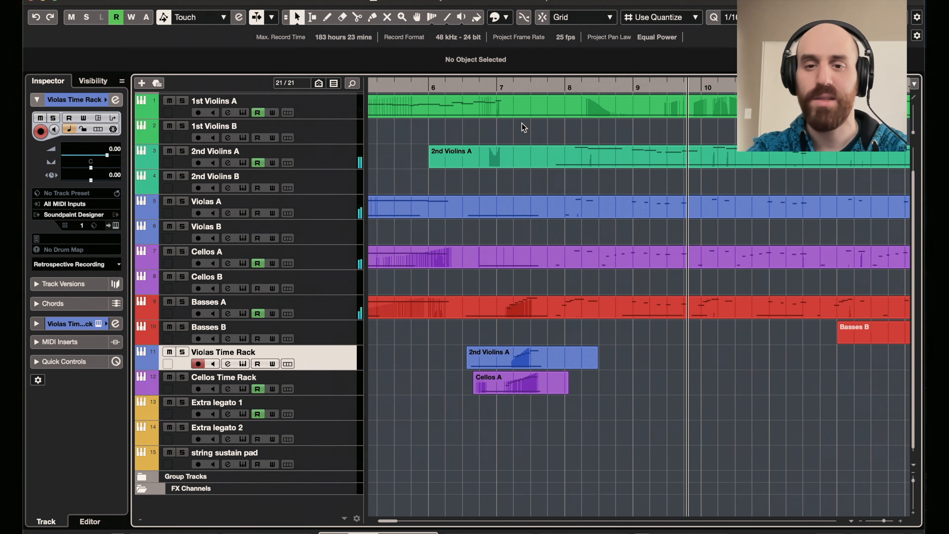
{"action": "key", "text": "space"}
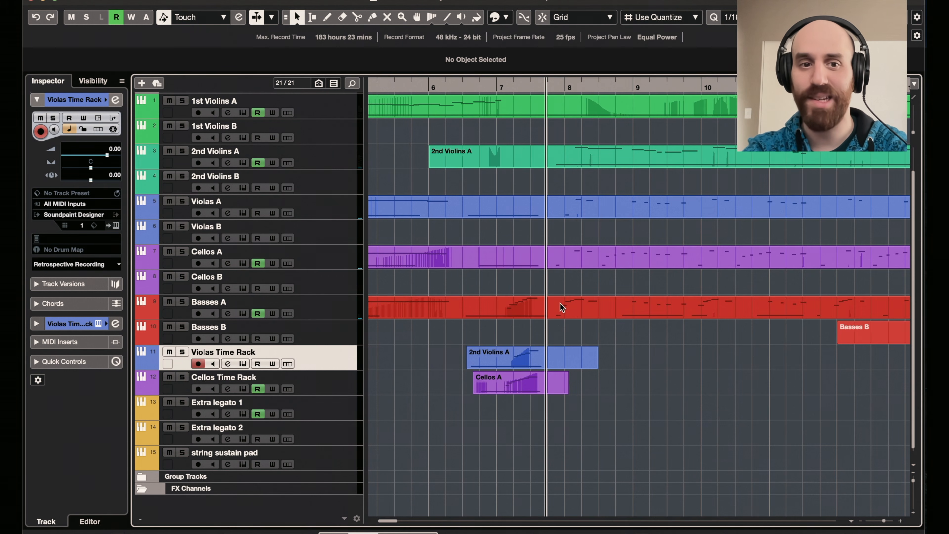
- Open the Basses A clip in the Key Editor, play it while viewing its keyswitch notes, and close the editor
{"action": "double_click", "coordinate": [584, 310]}
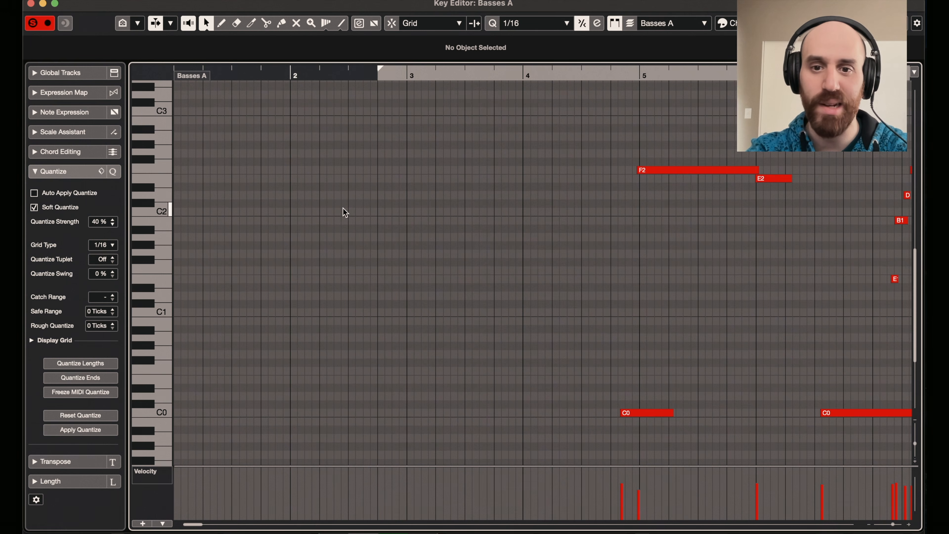
{"action": "key", "text": "space"}
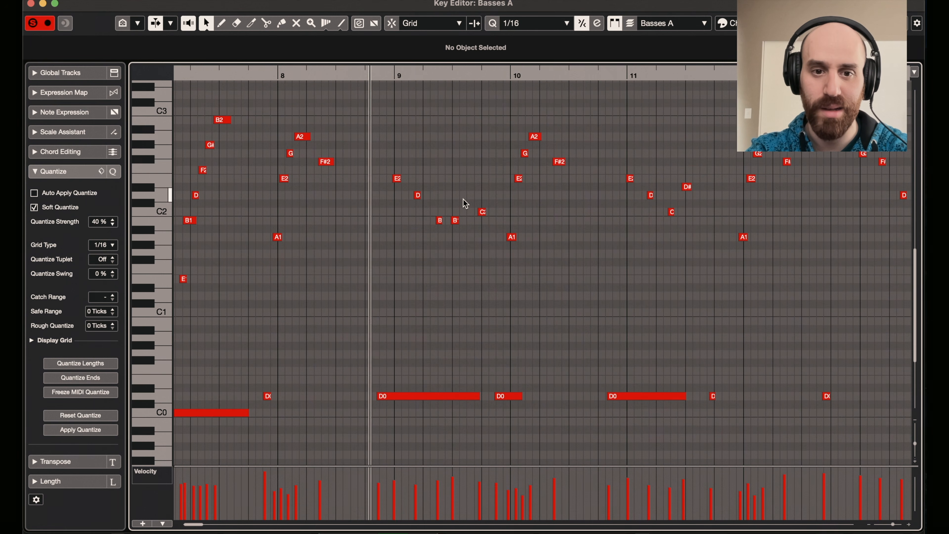
{"action": "left_click", "coordinate": [30, 4]}
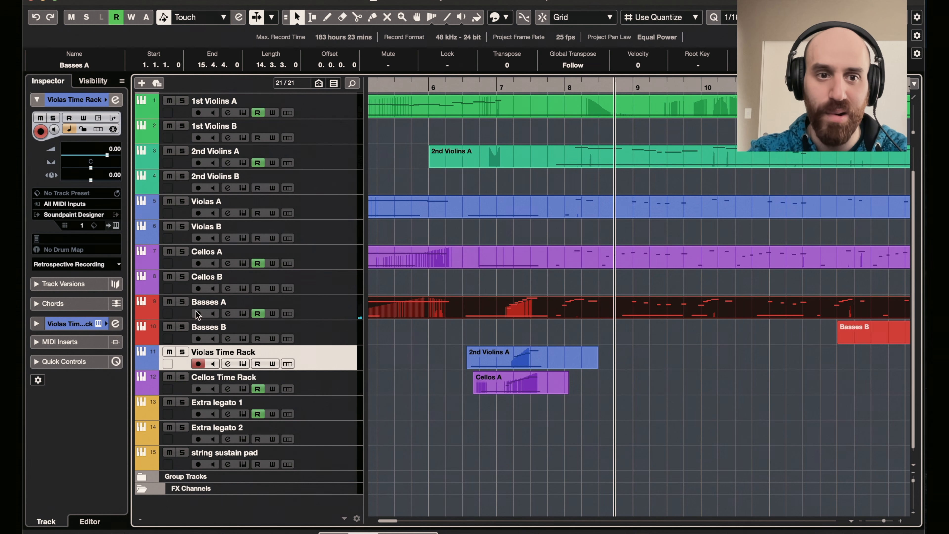
- Solo and select the Cellos A track and open its clip to view the keyswitch notes around bars 6 to 9
{"action": "left_click", "coordinate": [184, 252]}
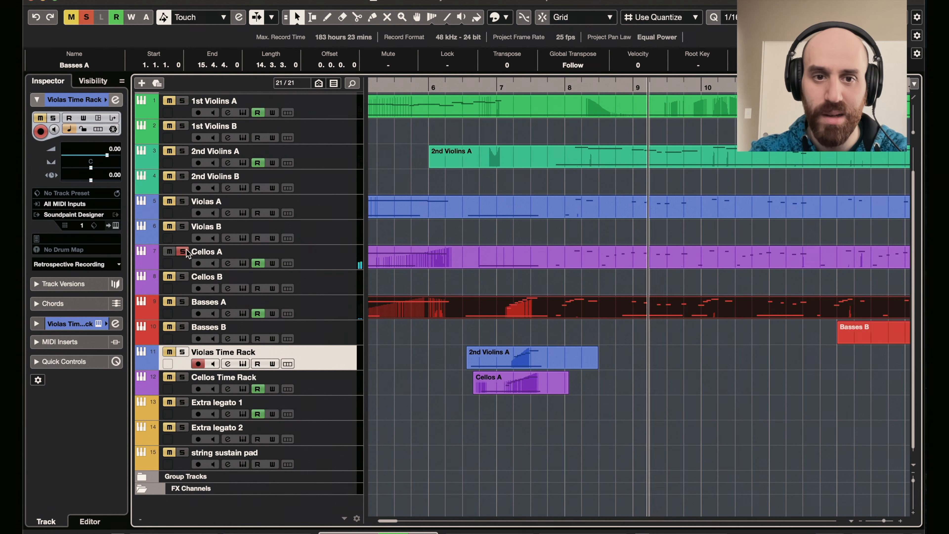
{"action": "left_click", "coordinate": [311, 255]}
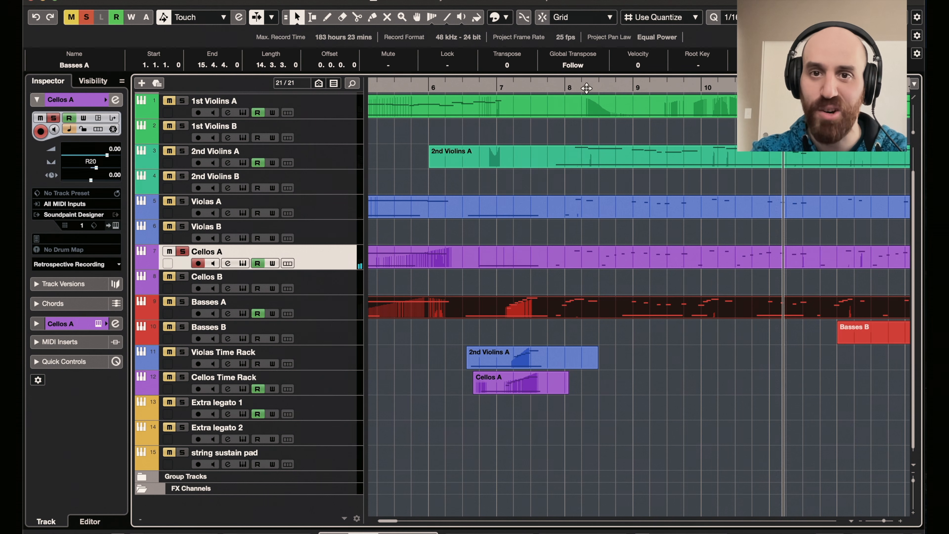
{"action": "double_click", "coordinate": [622, 262]}
{"action": "scroll", "coordinate": [623, 263], "scroll_direction": "down", "scroll_amount": 5}
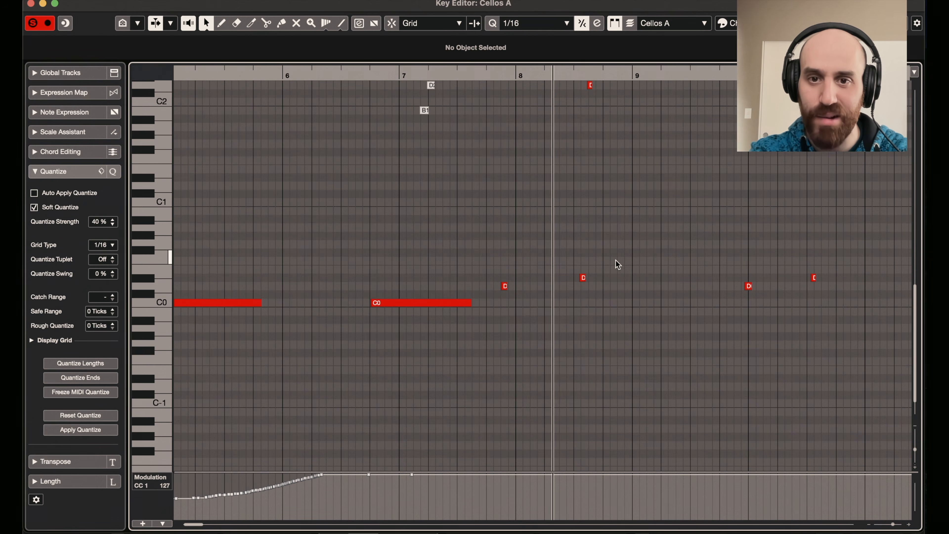
- Look over the Cellos A clip's melody and keyswitch notes across bars 6 to 10 during playback
{"action": "scroll", "coordinate": [615, 260], "scroll_direction": "up", "scroll_amount": 5}
{"action": "scroll", "coordinate": [616, 260], "scroll_direction": "right", "scroll_amount": 2}
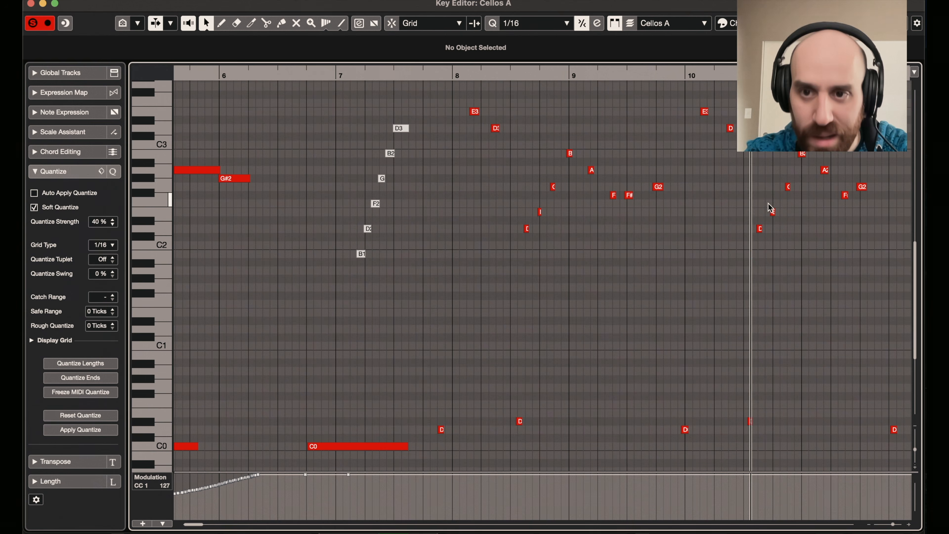
{"action": "key", "text": "space"}
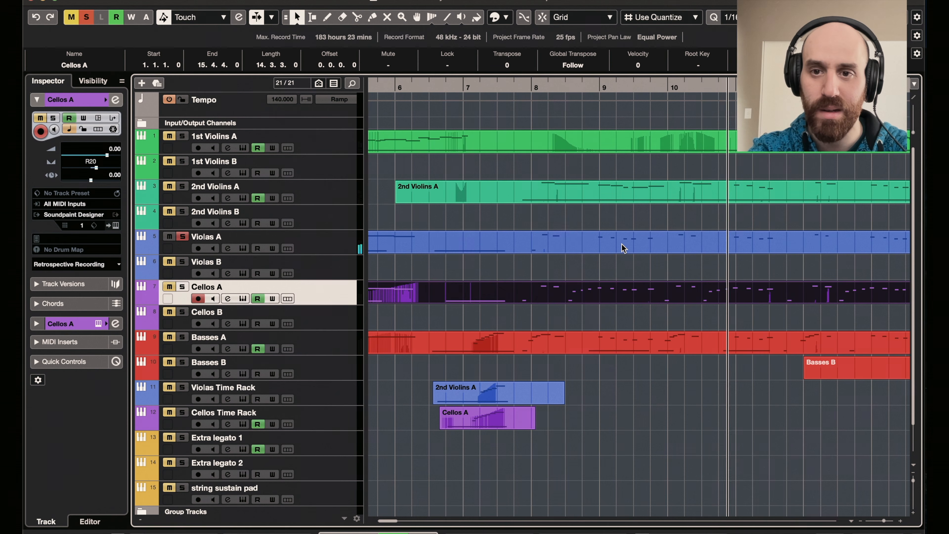
- Open the clip on the Violas A track in the Key Editor and view its notes around bars 8 to 12
{"action": "double_click", "coordinate": [622, 244]}
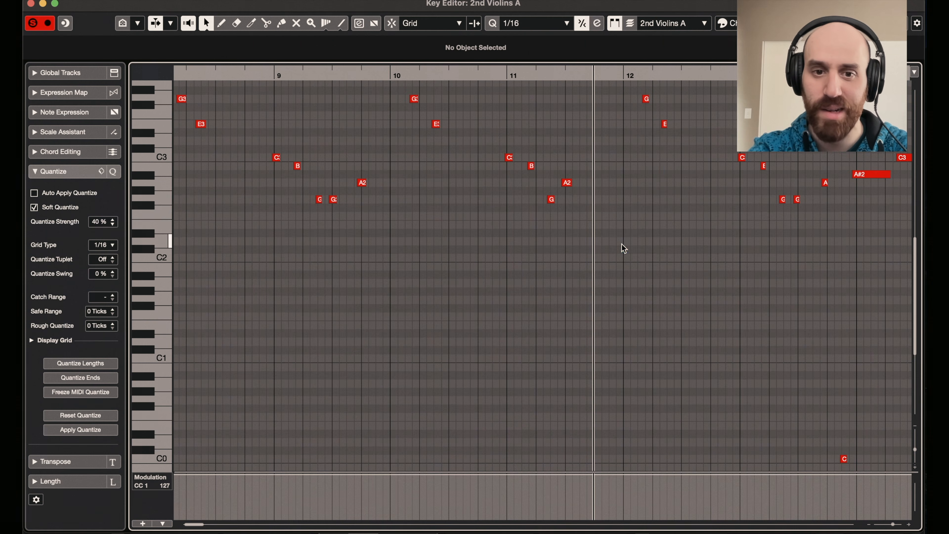
{"action": "scroll", "coordinate": [516, 443], "scroll_direction": "up", "scroll_amount": 5}
{"action": "scroll", "coordinate": [516, 443], "scroll_direction": "left", "scroll_amount": 4}
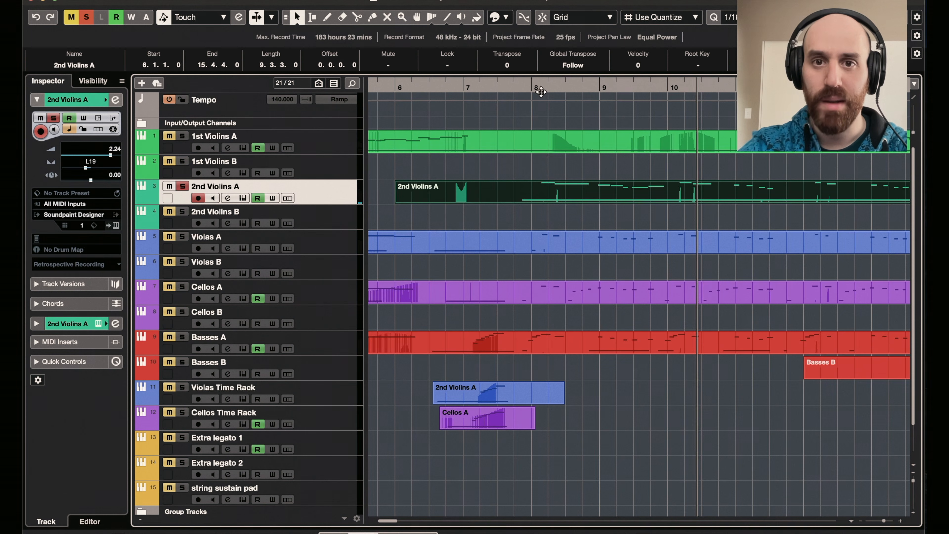
- Audition the soloed 2nd Violins A track from bar 8 and return the playhead to just before bar 8
{"action": "left_click", "coordinate": [537, 89]}
{"action": "key", "text": "space"}
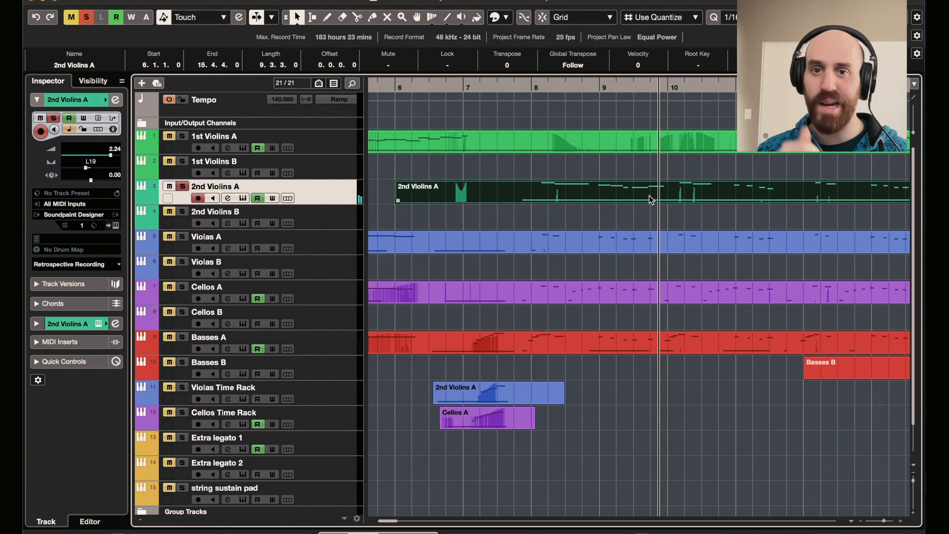
{"action": "left_click", "coordinate": [519, 87]}
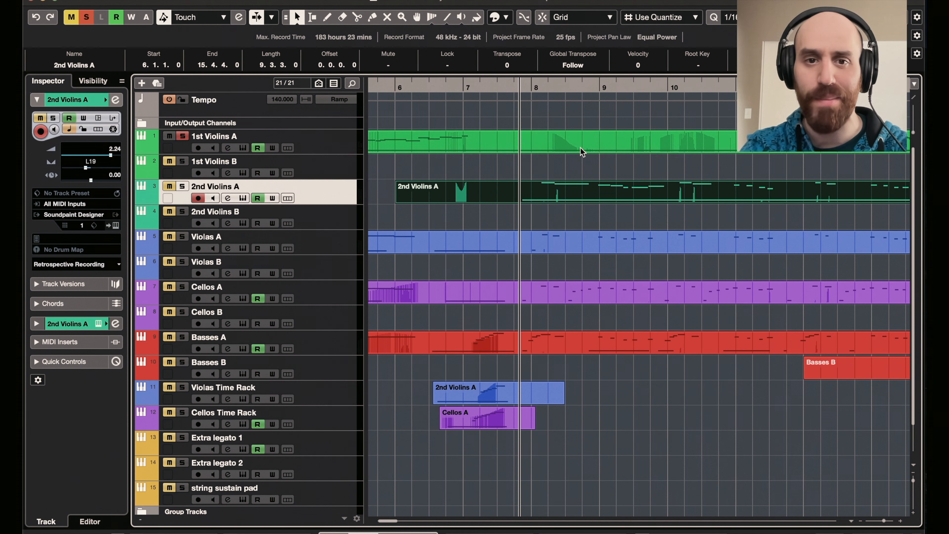
- Clear all solos and play the full arrangement from just before bar 8 with auto-scroll following the playhead
{"action": "left_click", "coordinate": [86, 17]}
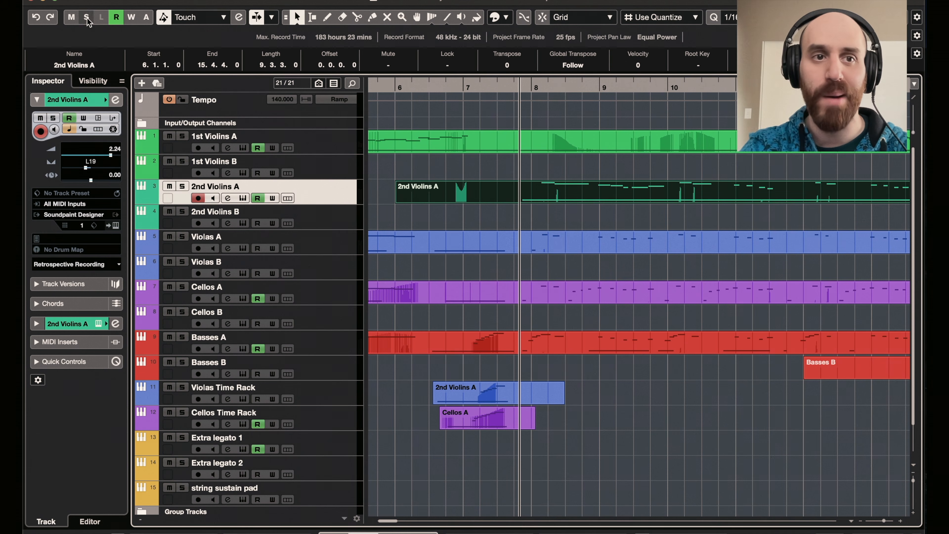
{"action": "key", "text": "space"}
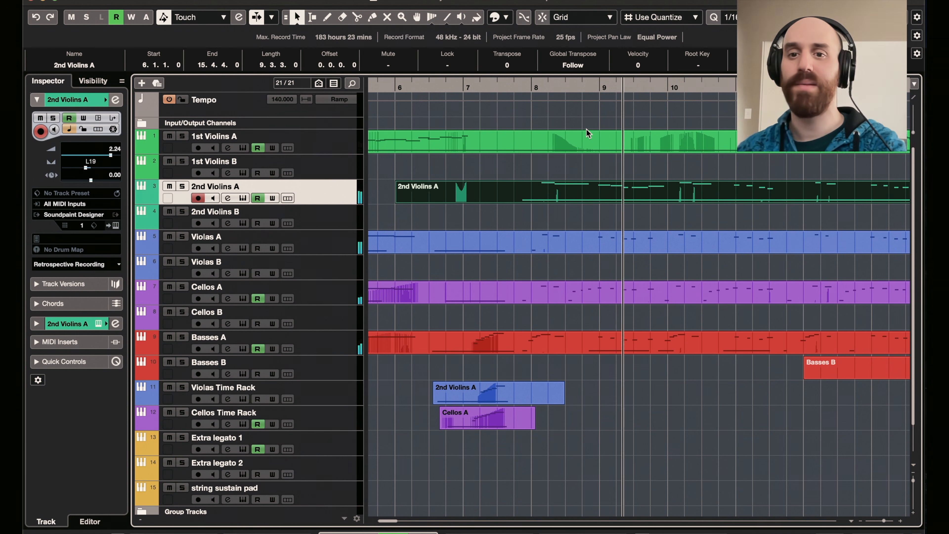
{"action": "key", "text": "f"}
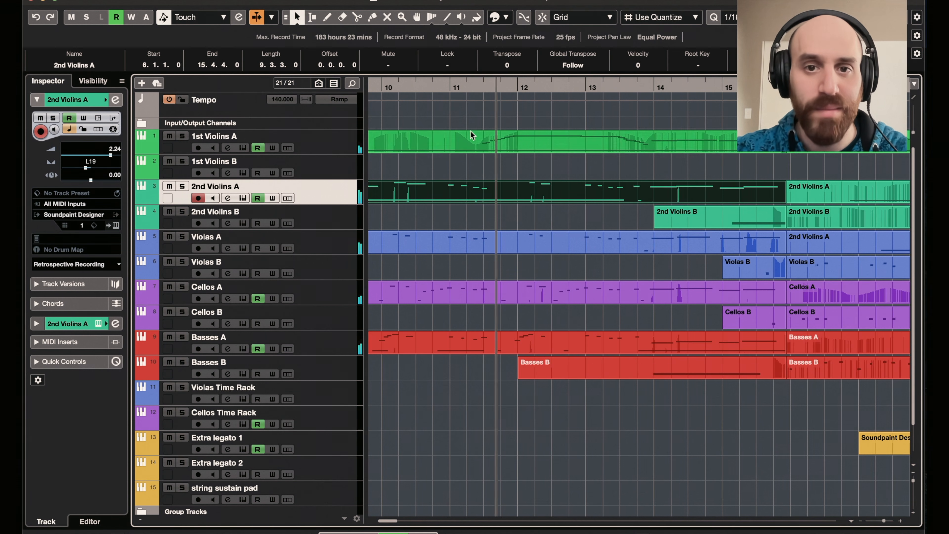
- Solo and select the 1st Violins A track, audition it from about the middle of bar 11, and unsolo it
{"action": "left_click", "coordinate": [482, 88]}
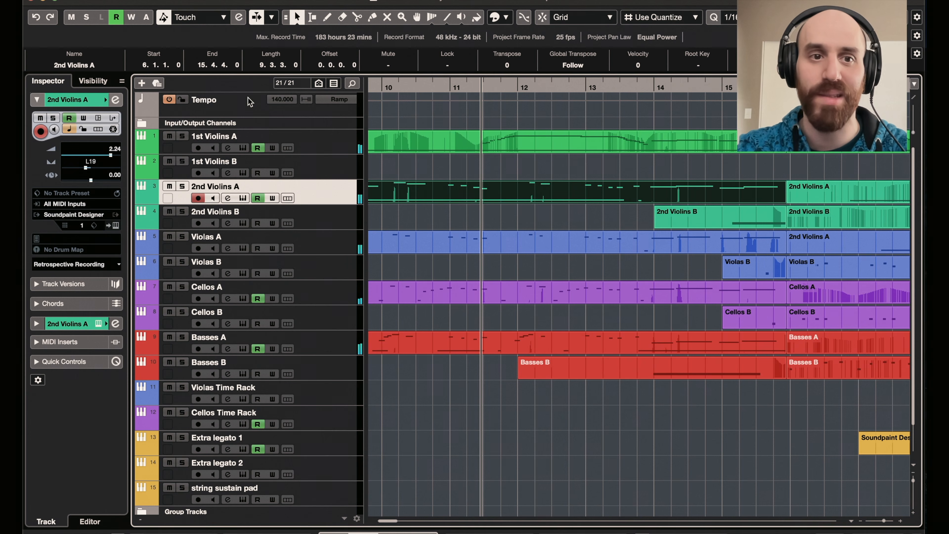
{"action": "left_click", "coordinate": [182, 136]}
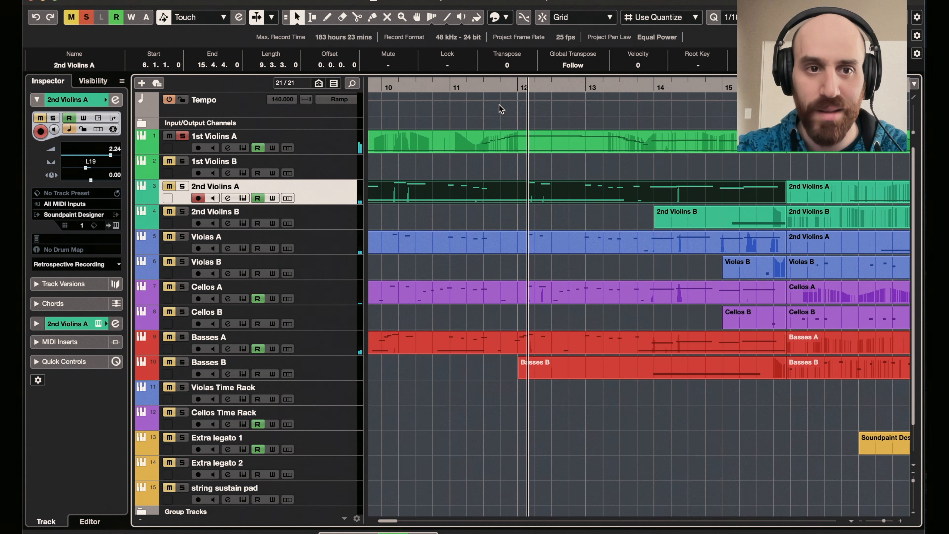
{"action": "left_click", "coordinate": [332, 145]}
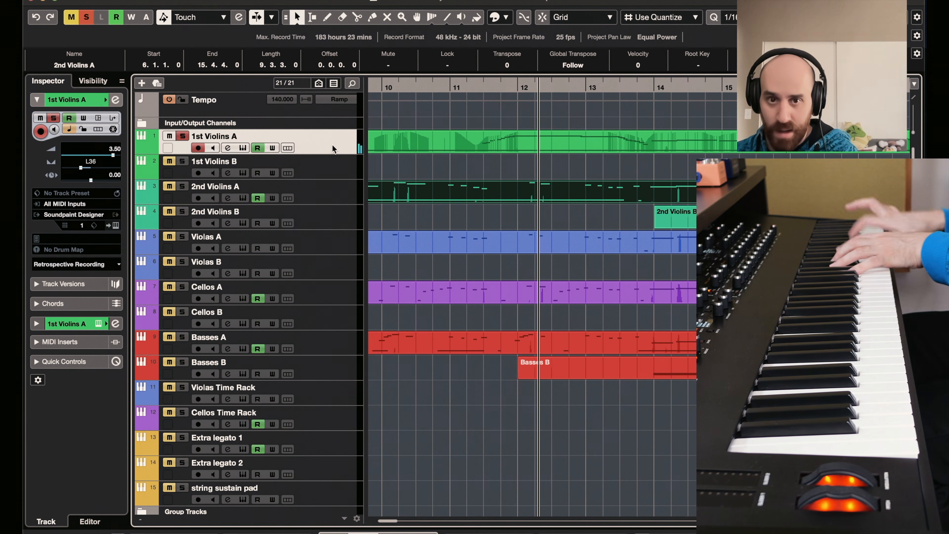
{"action": "left_click", "coordinate": [182, 137]}
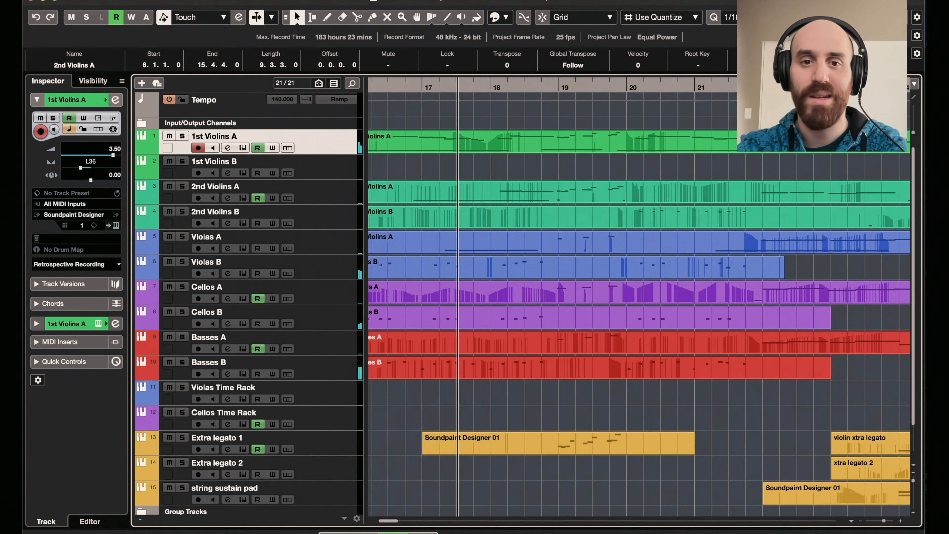
- Solo the Basses B, Cellos B, Violas B and 2nd Violins B tracks and play their pizzicatos from just after bar 16
{"action": "scroll", "coordinate": [635, 299], "scroll_direction": "left", "scroll_amount": 5}
{"action": "left_click", "coordinate": [653, 84]}
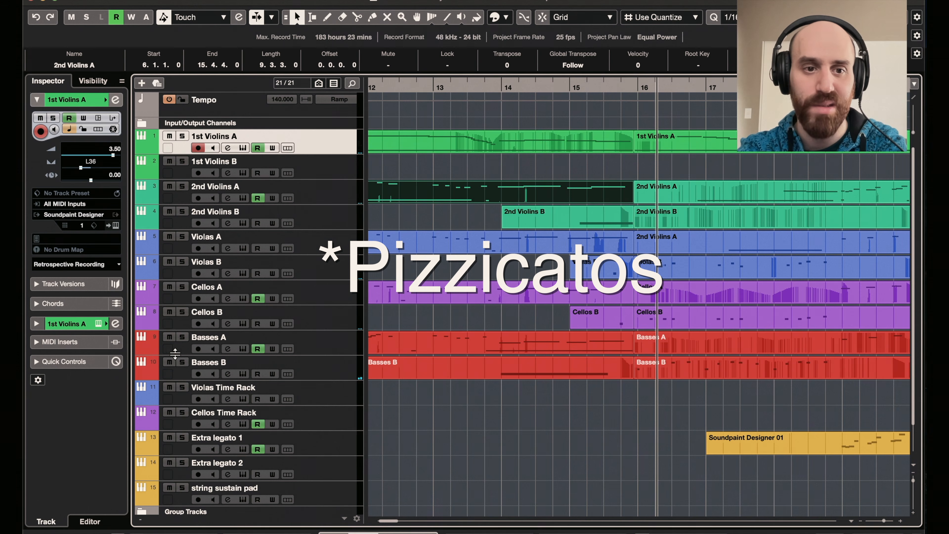
{"action": "left_click", "coordinate": [182, 362]}
{"action": "left_click", "coordinate": [182, 312]}
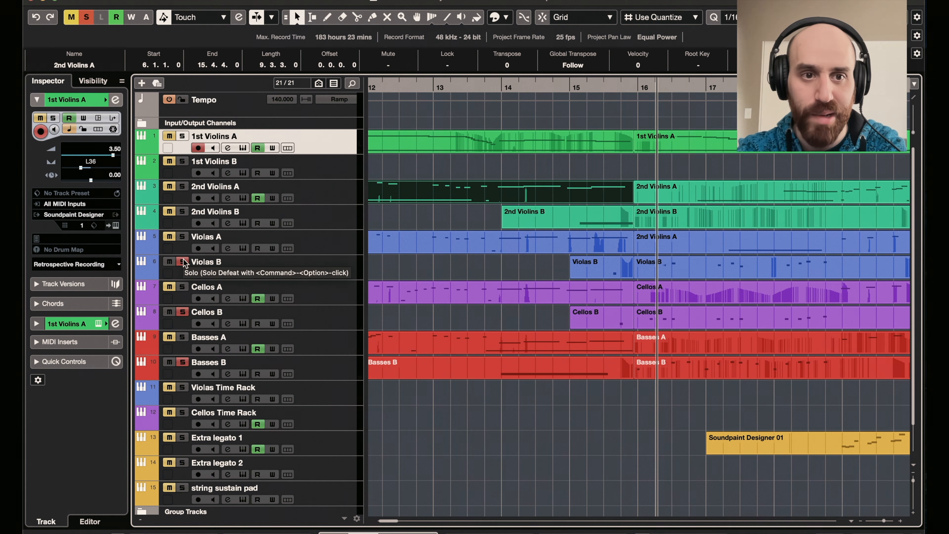
{"action": "left_click", "coordinate": [182, 211]}
{"action": "key", "text": "space"}
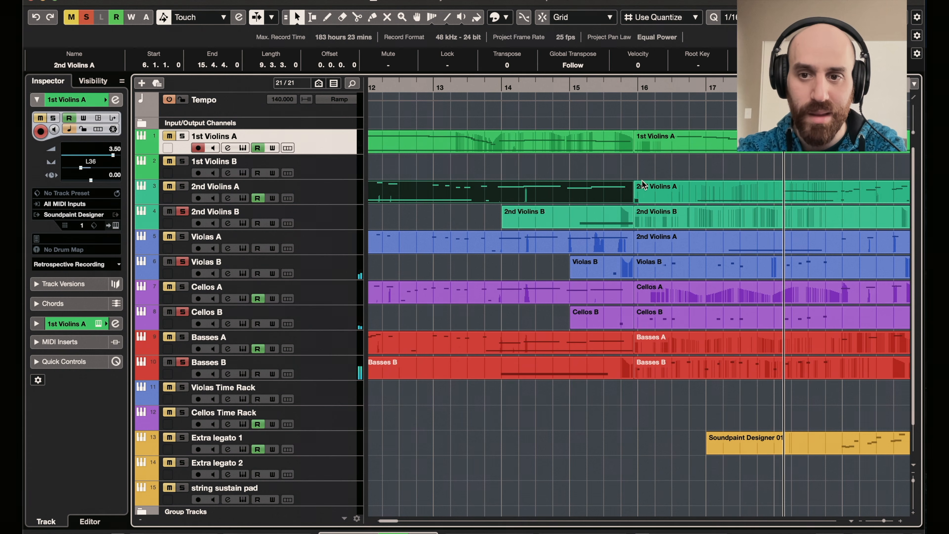
{"action": "key", "text": "space"}
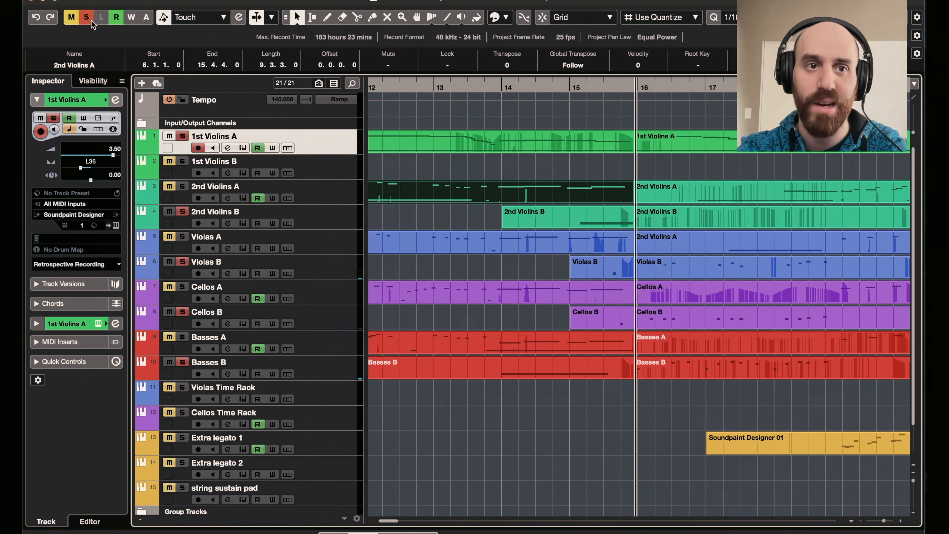
- Solo only 1st Violins A, play it from bar 16, view its notes and modulation curve in the Key Editor, and close the editor
{"action": "left_click", "coordinate": [91, 20]}
{"action": "left_click", "coordinate": [183, 136]}
{"action": "key", "text": "space"}
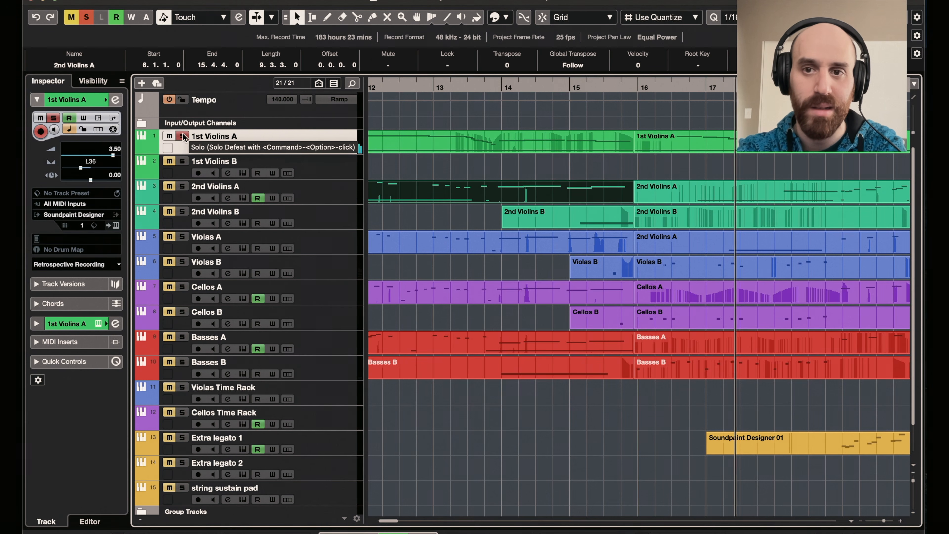
{"action": "key", "text": "space"}
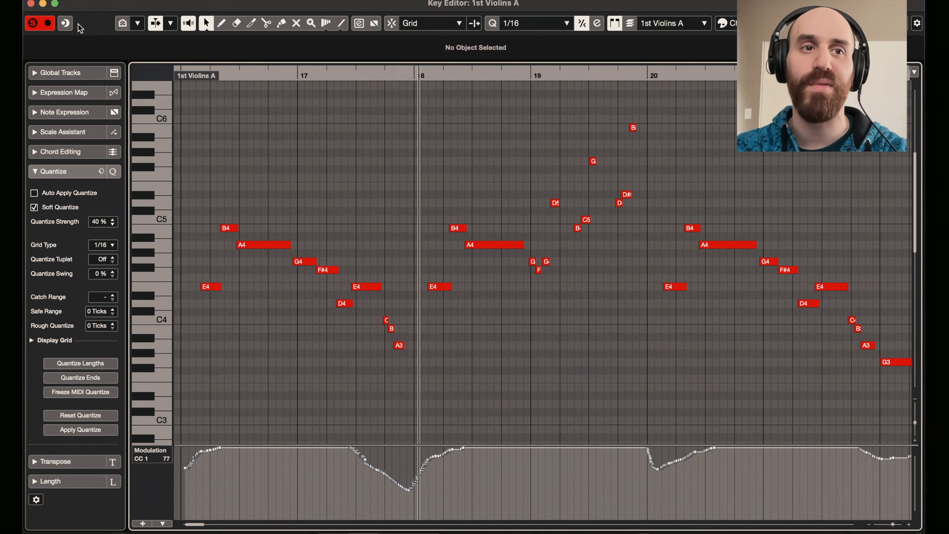
{"action": "left_click", "coordinate": [31, 4]}
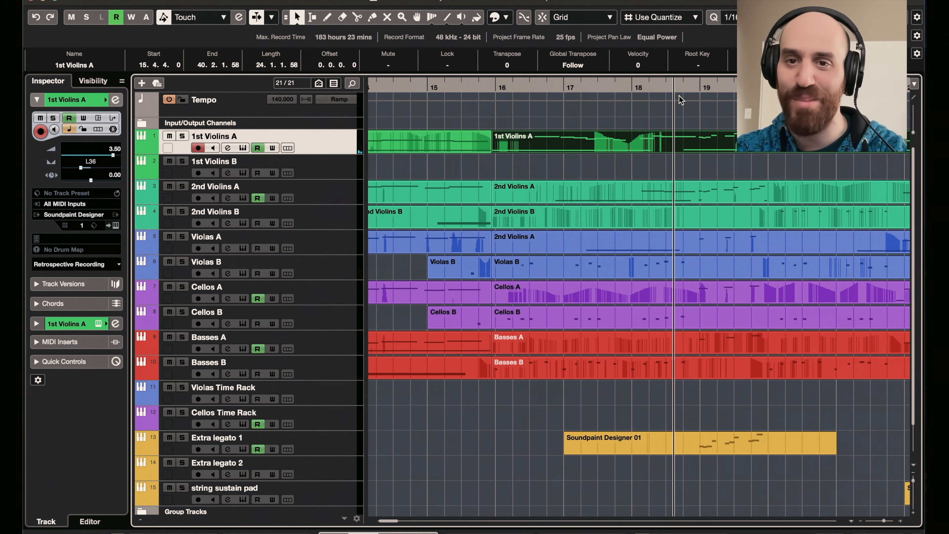
- Play the full arrangement from the middle of bar 18 and return the playhead to just before bar 19
{"action": "left_click", "coordinate": [664, 89]}
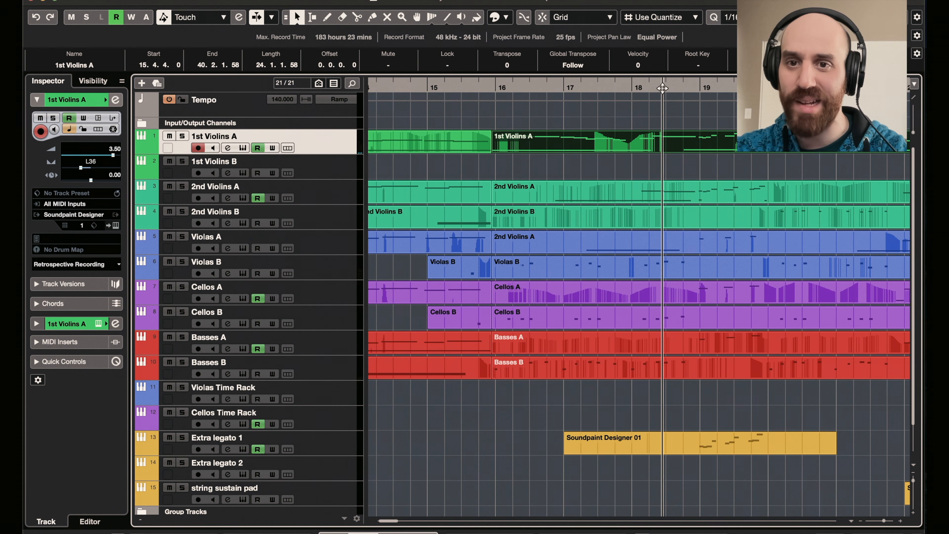
{"action": "key", "text": "space"}
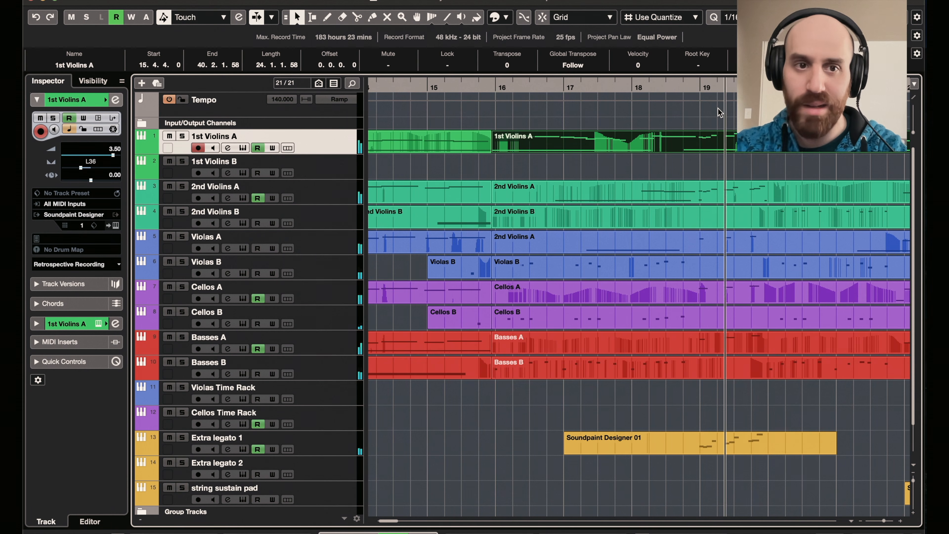
{"action": "left_click", "coordinate": [683, 87]}
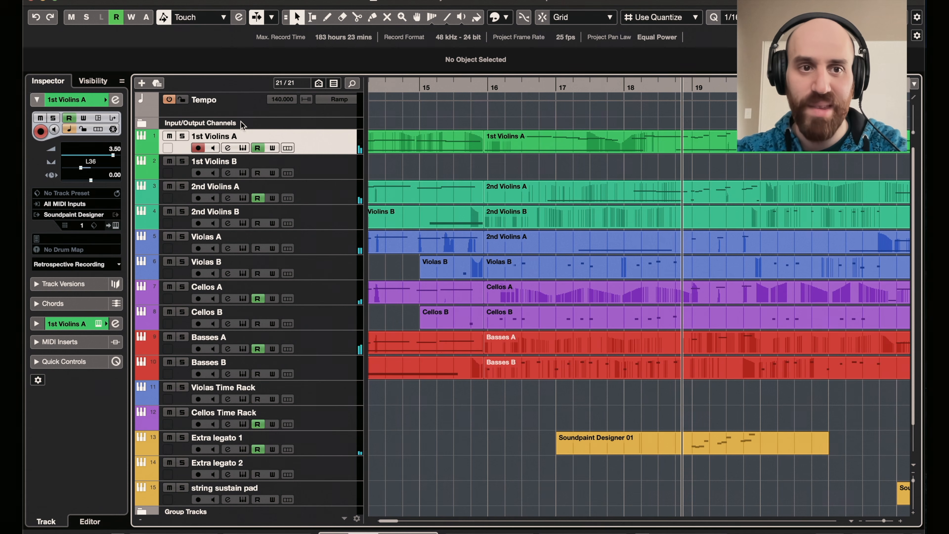
- Solo the 1st Violins A and 2nd Violins A tracks, audition them from just before bar 19, and clear the solos
{"action": "left_click", "coordinate": [181, 137]}
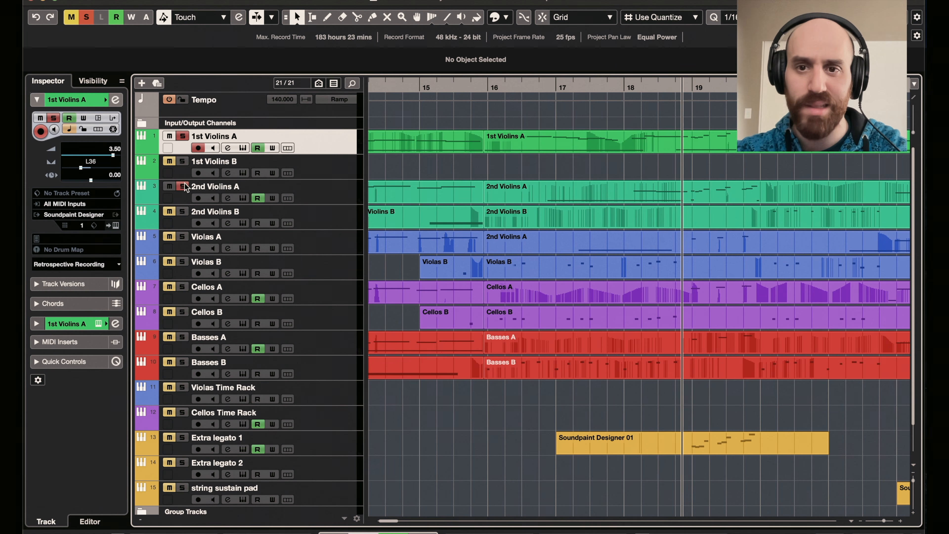
{"action": "left_click", "coordinate": [682, 87]}
{"action": "left_click", "coordinate": [89, 26]}
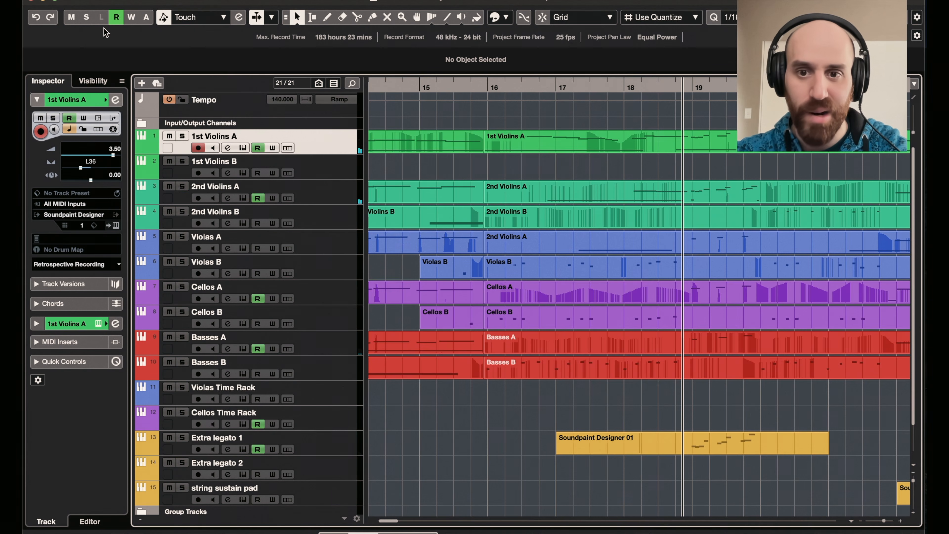
- Solo the Basses A, Cellos A and Violas A tracks, play them from just before bar 19, and clear the solos
{"action": "left_click", "coordinate": [186, 338]}
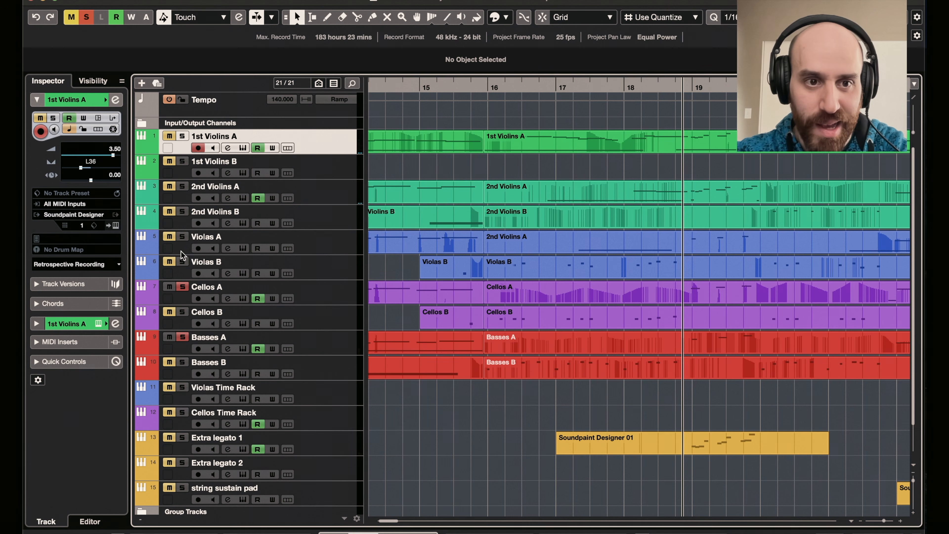
{"action": "key", "text": "space"}
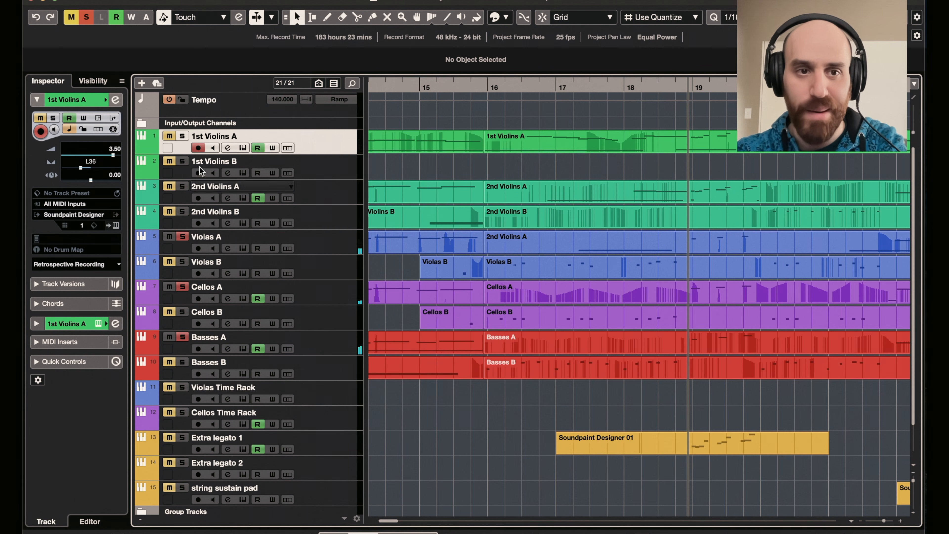
{"action": "left_click", "coordinate": [89, 19]}
- Solo the Extra legato 1 track, audition its run at bar 19, return the playhead to its start, and unsolo the track
{"action": "left_click", "coordinate": [182, 438]}
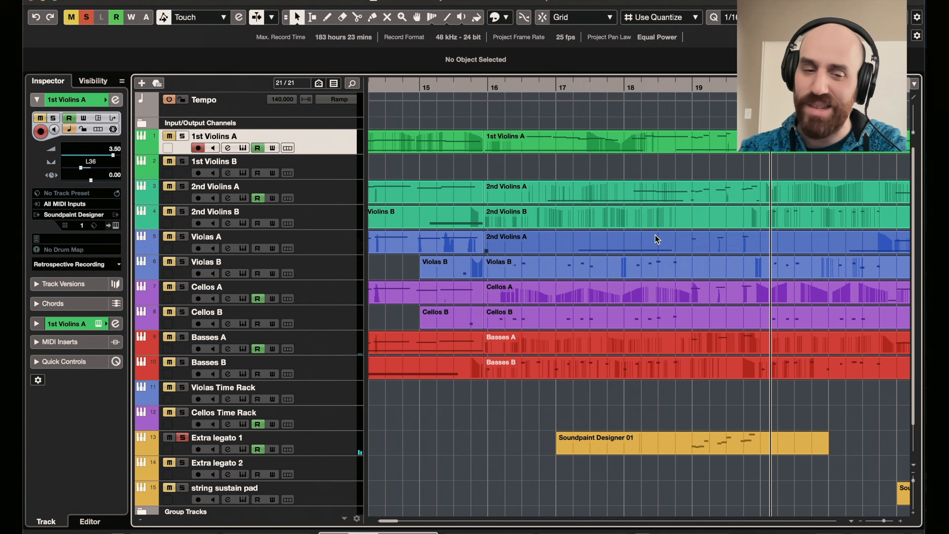
{"action": "left_click", "coordinate": [687, 85]}
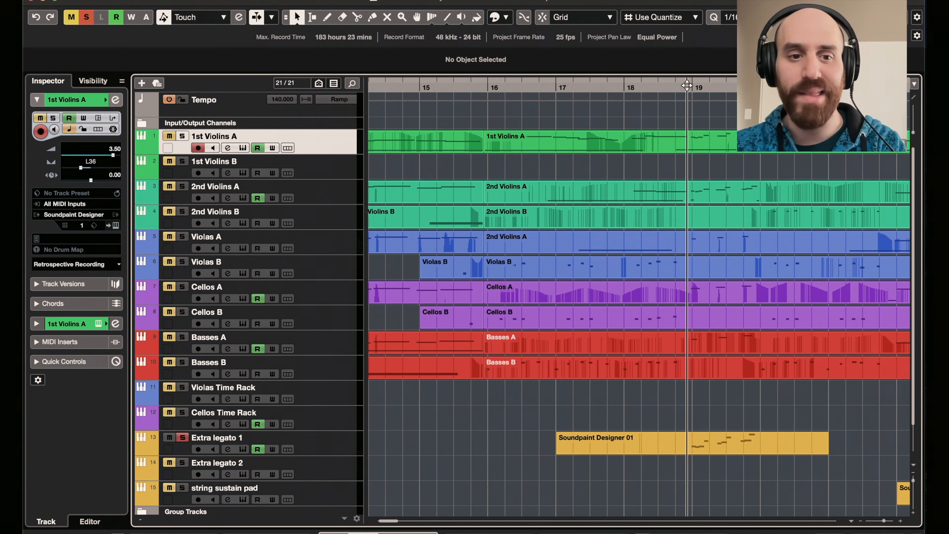
{"action": "left_click", "coordinate": [182, 438]}
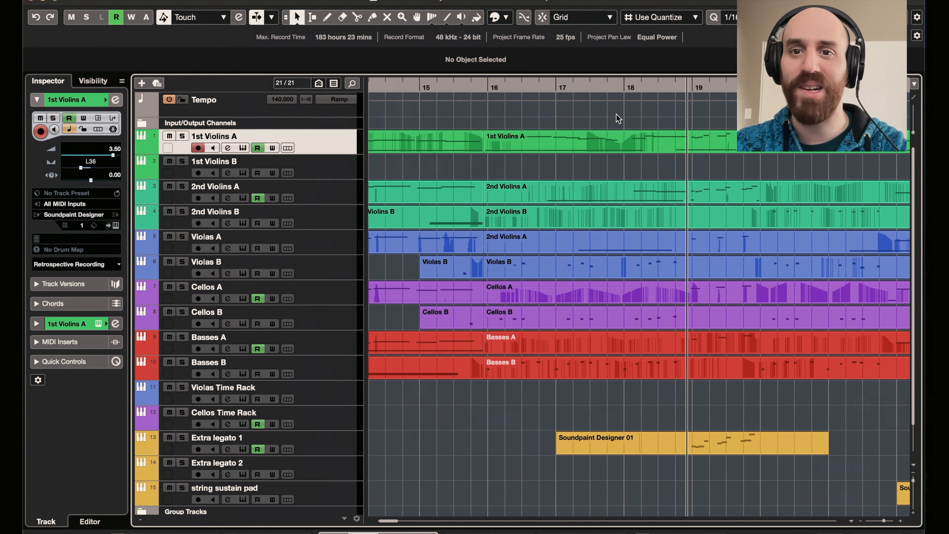
- Play the full arrangement from bar 18 onward and switch on auto-scroll to follow the playhead
{"action": "left_click", "coordinate": [634, 89]}
{"action": "key", "text": "space"}
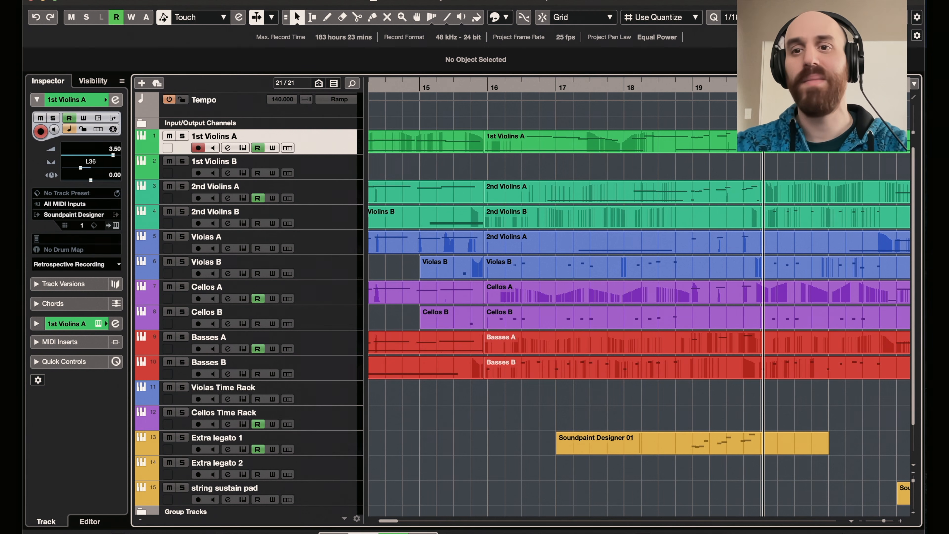
{"action": "key", "text": "f"}
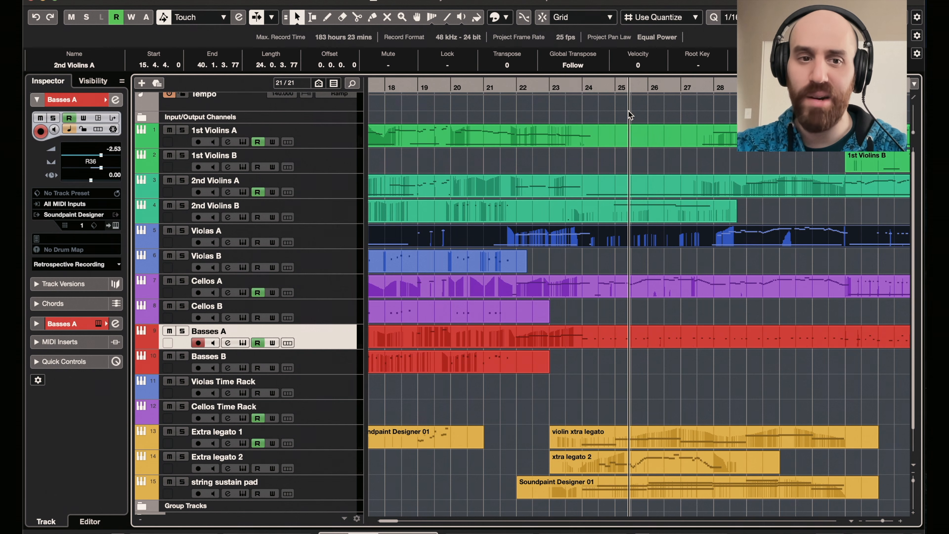
- Audition the Basses A track in solo from about bar 24 and move the playhead to bar 26
{"action": "left_click", "coordinate": [594, 87]}
{"action": "mouse_move", "coordinate": [594, 87]}
{"action": "left_mouse_down"}
{"action": "mouse_move", "coordinate": [581, 87]}
{"action": "mouse_move", "coordinate": [589, 88]}
{"action": "left_mouse_up"}
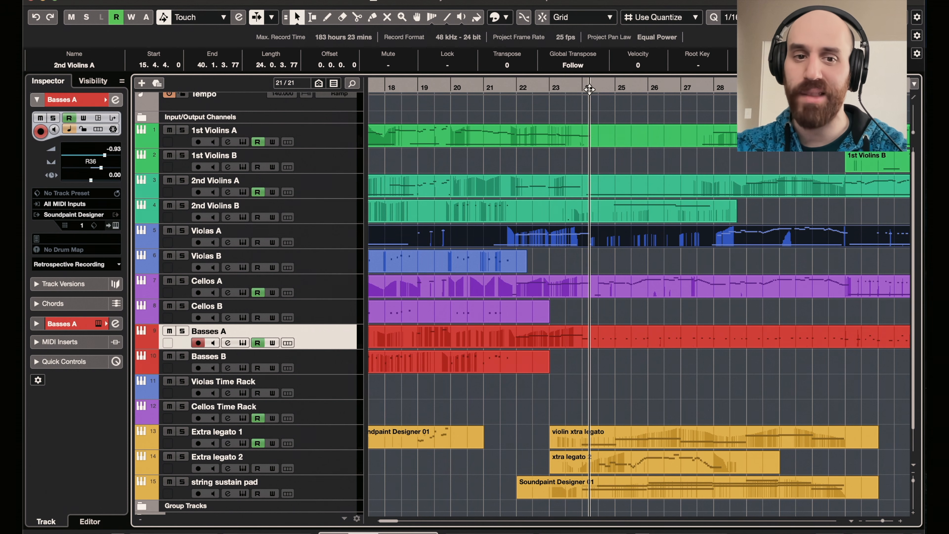
{"action": "key", "text": "space"}
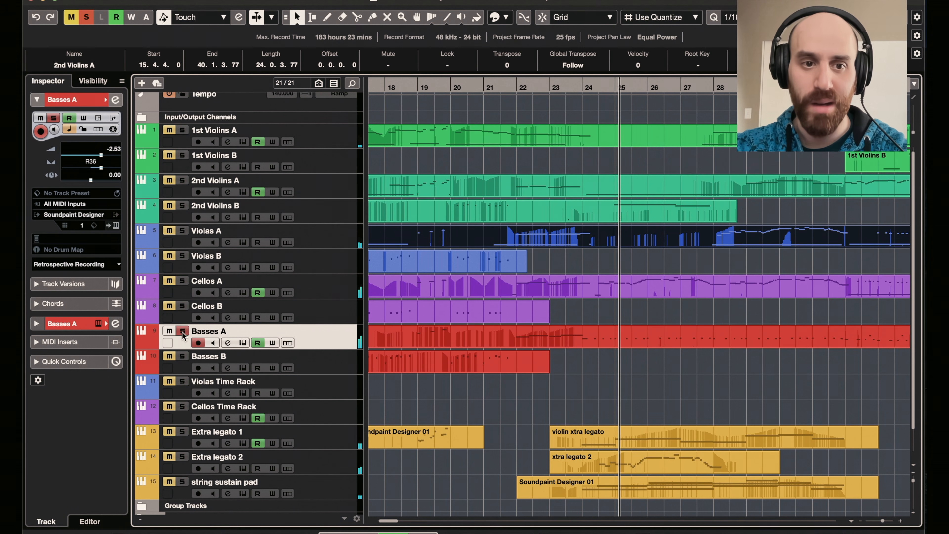
{"action": "left_click_drag", "start_coordinate": [585, 83], "coordinate": [653, 78]}
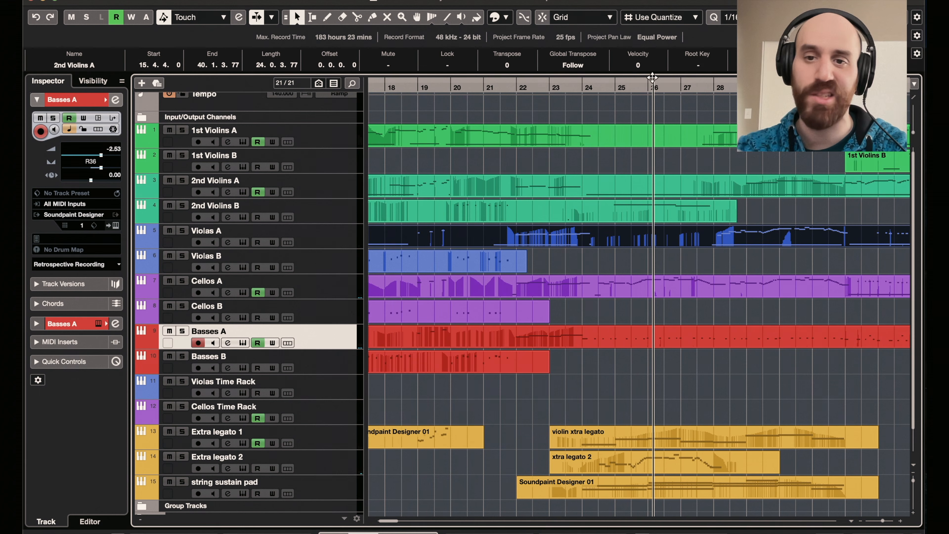
- Play the arrangement from bar 26, briefly soloing the 1st Violins A track to audition it
{"action": "key", "text": "space"}
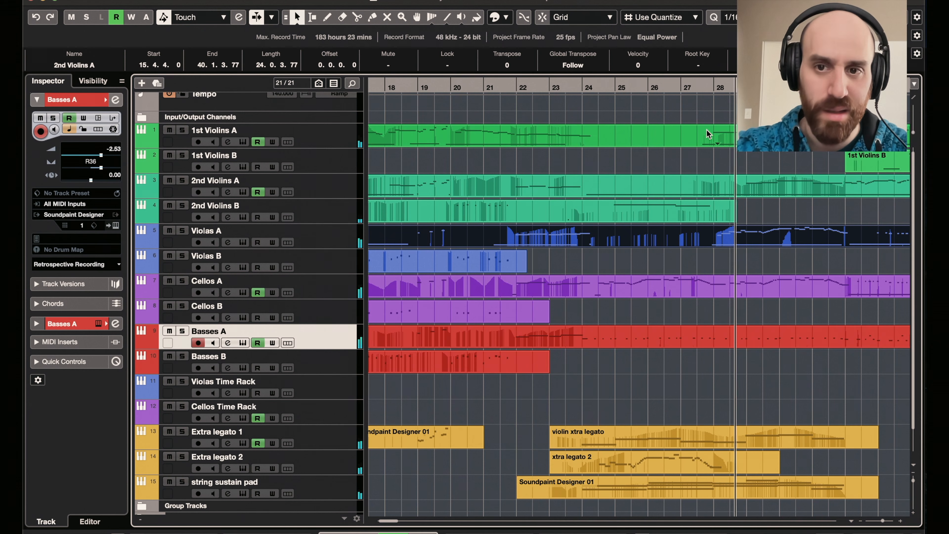
{"action": "scroll", "coordinate": [707, 130], "scroll_direction": "right", "scroll_amount": 4}
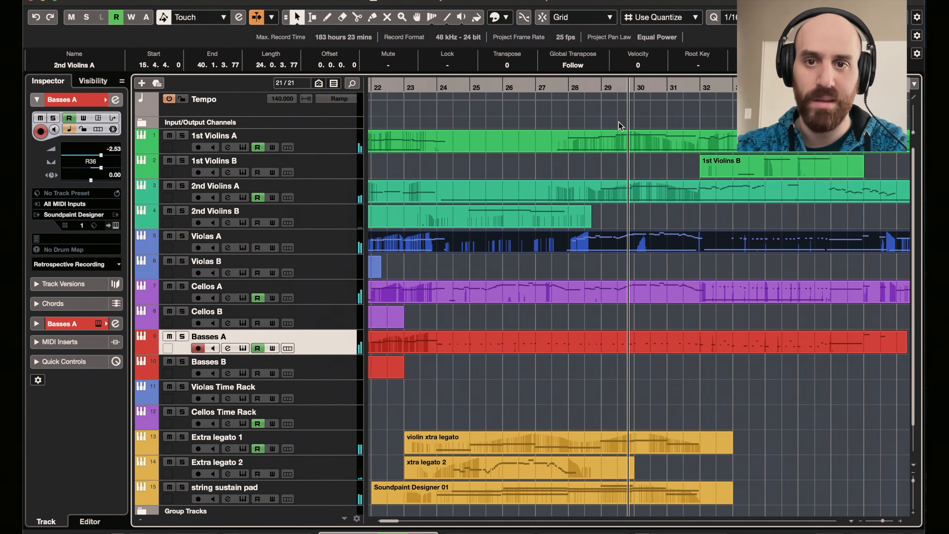
{"action": "left_click", "coordinate": [182, 135]}
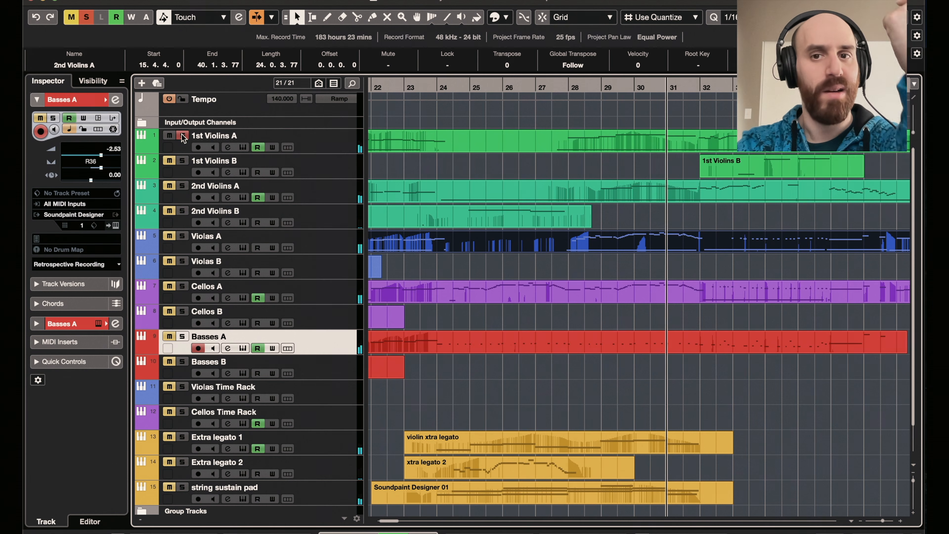
{"action": "left_click", "coordinate": [182, 136]}
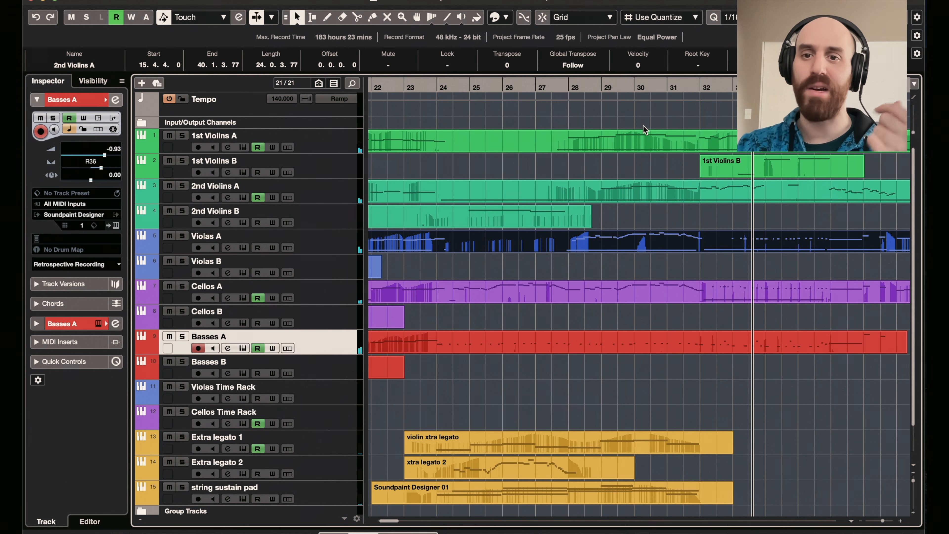
- Move the playhead to bar 32 and play the section where the 1st Violins B part enters
{"action": "scroll", "coordinate": [643, 126], "scroll_direction": "right", "scroll_amount": 4}
{"action": "left_click", "coordinate": [584, 85]}
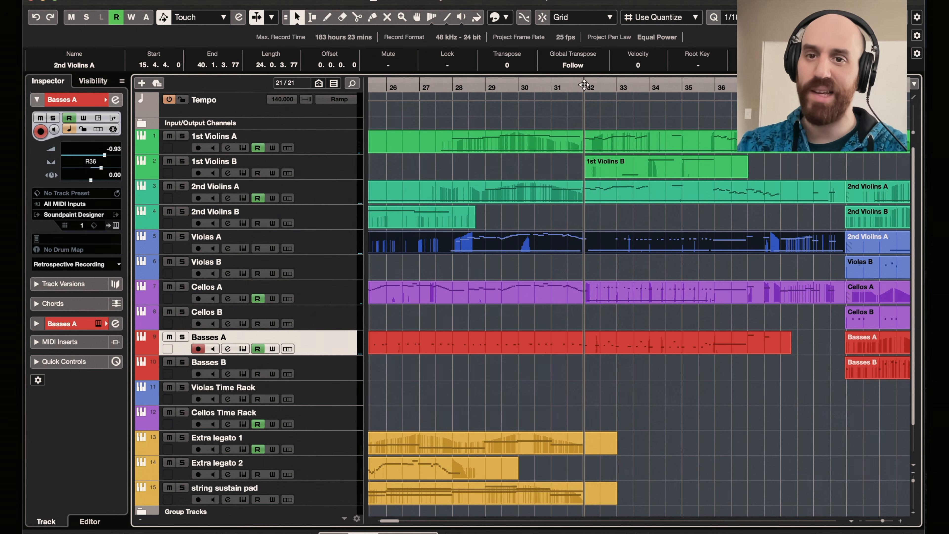
{"action": "key", "text": "space"}
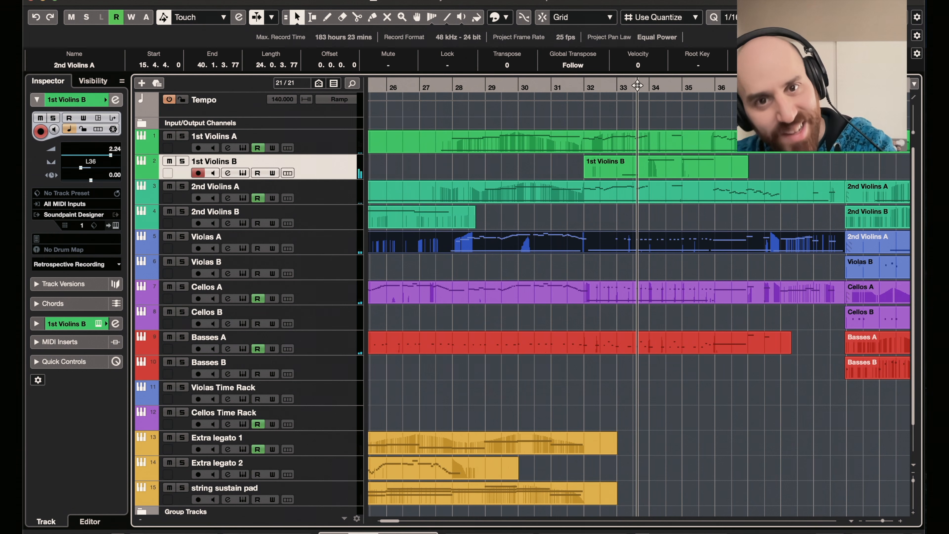
{"action": "key", "text": "space"}
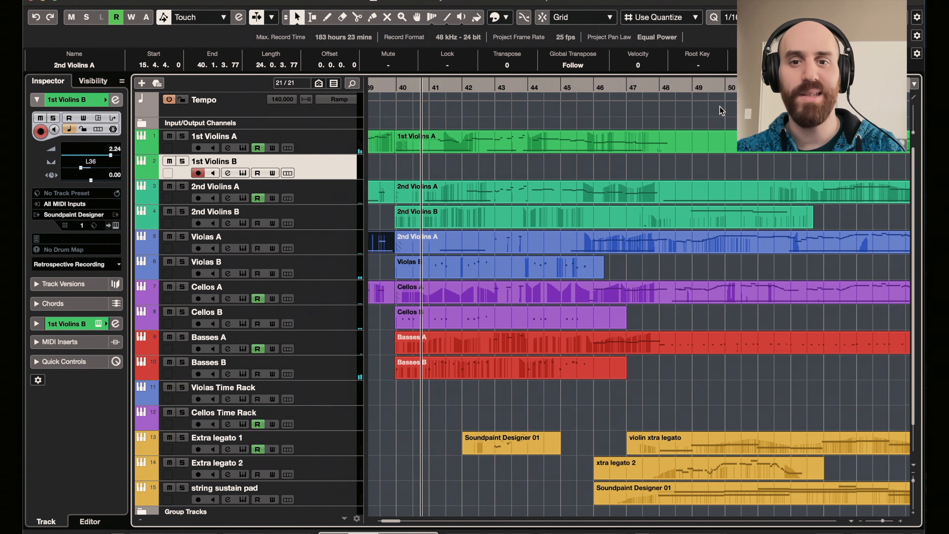
- Place the playhead at about bar 56, play to about bar 67 with auto-scroll following, and stop playback
{"action": "scroll", "coordinate": [678, 112], "scroll_direction": "right", "scroll_amount": 10}
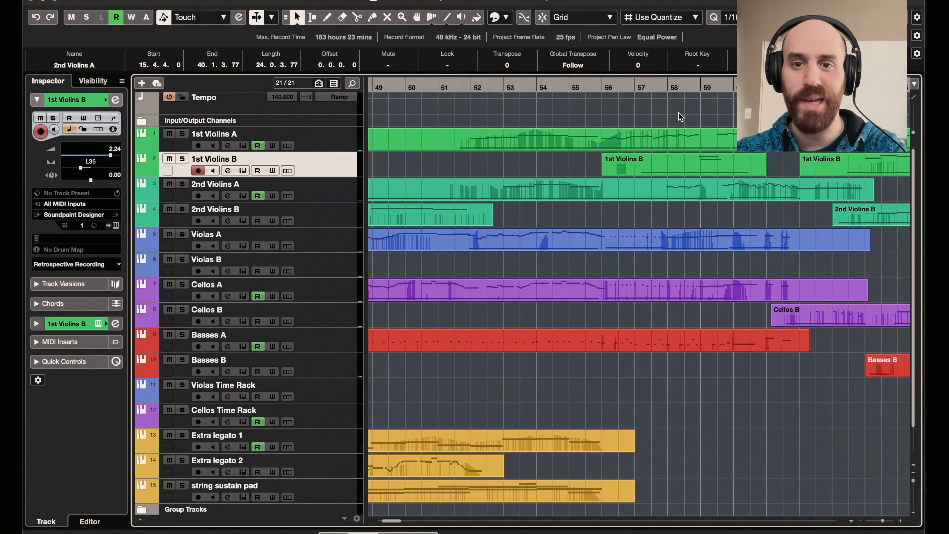
{"action": "left_click", "coordinate": [598, 88]}
{"action": "left_click_drag", "start_coordinate": [597, 88], "coordinate": [590, 89]}
{"action": "key", "text": "space"}
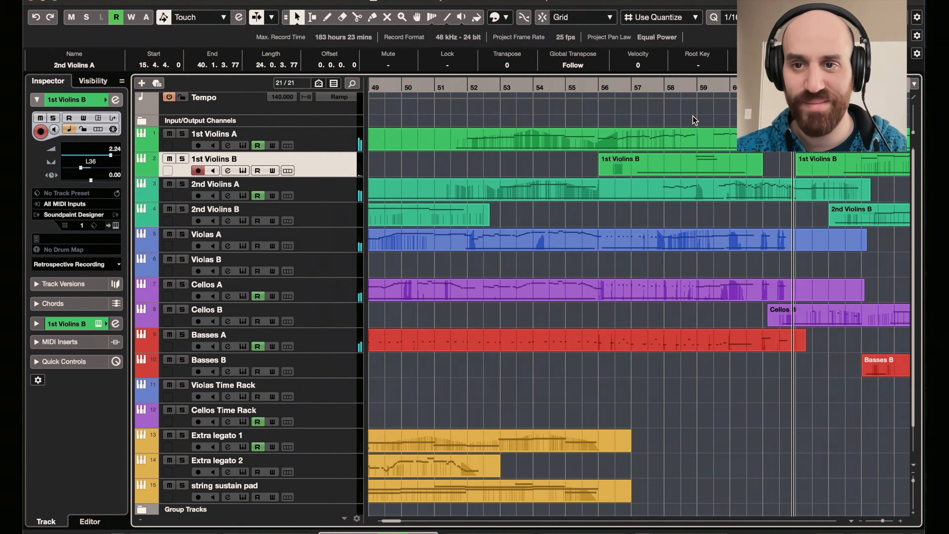
{"action": "key", "text": "f"}
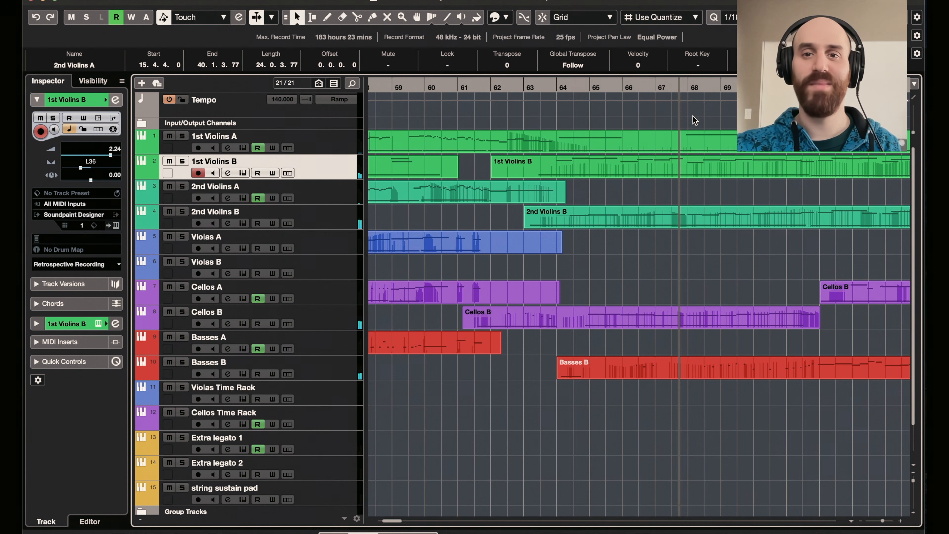
{"action": "key", "text": "space"}
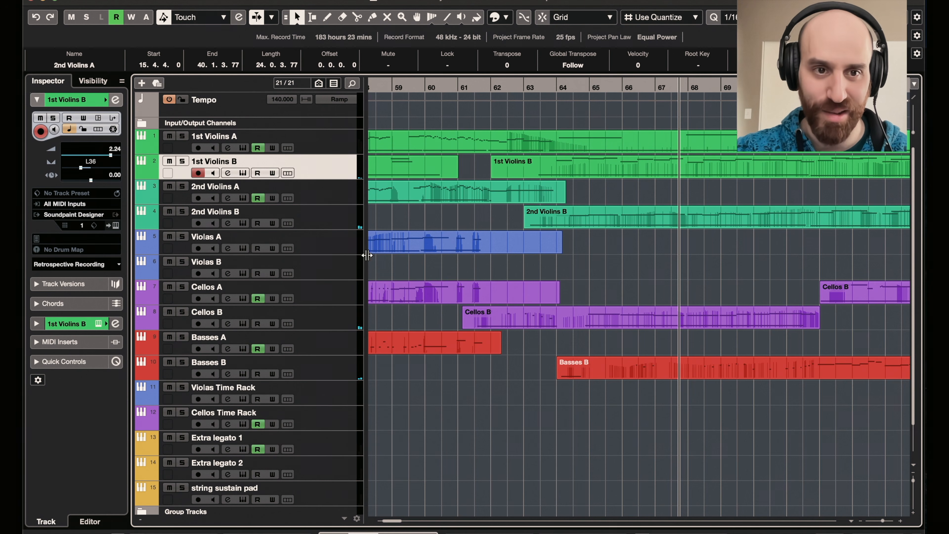
- Select the 2nd Violins B track to try its sound live, select Cellos B, and resume playback from about bar 67
{"action": "left_click", "coordinate": [340, 225]}
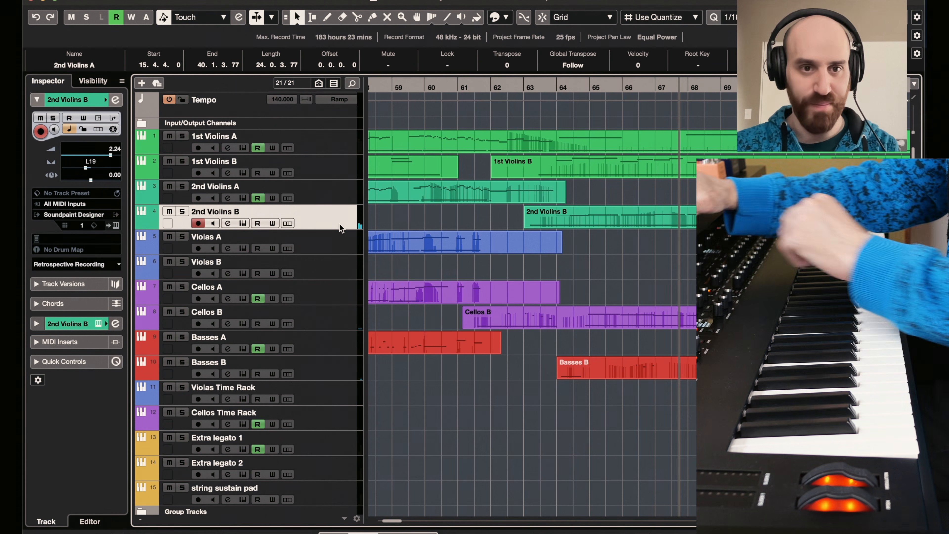
{"action": "left_click", "coordinate": [318, 314]}
{"action": "key", "text": "space"}
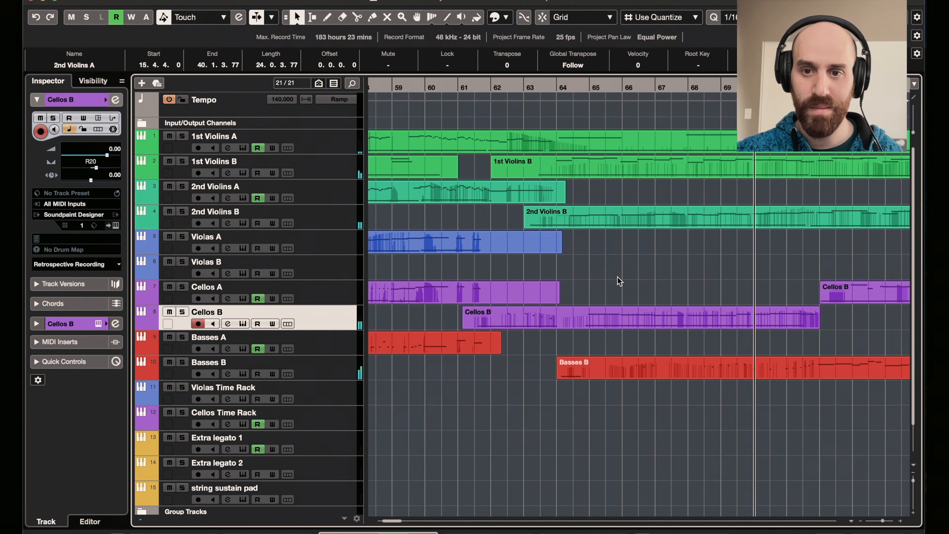
- Check the Basses B track in solo, follow the arrangement to about bar 73, and stop playback
{"action": "left_click", "coordinate": [182, 362]}
{"action": "scroll", "coordinate": [645, 290], "scroll_direction": "right", "scroll_amount": 4}
{"action": "scroll", "coordinate": [645, 290], "scroll_direction": "right", "scroll_amount": 6}
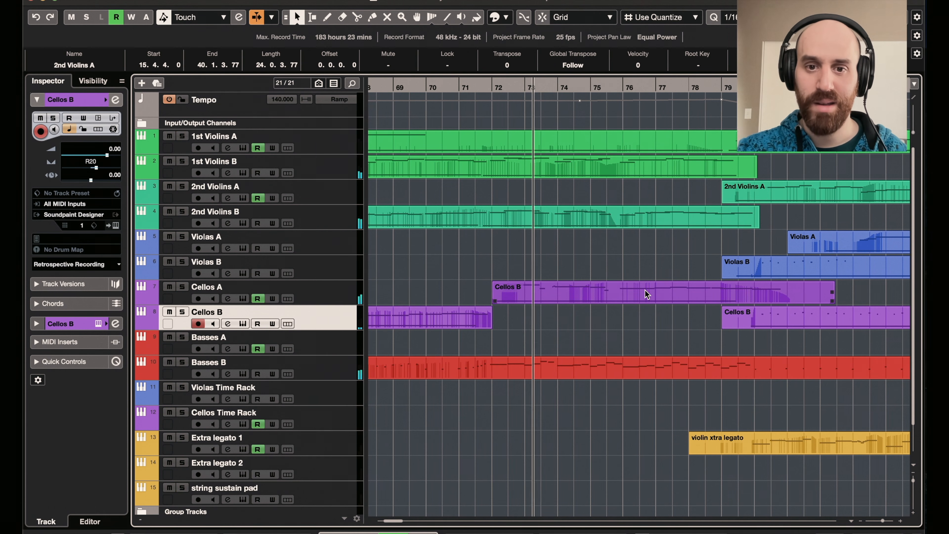
{"action": "key", "text": "space"}
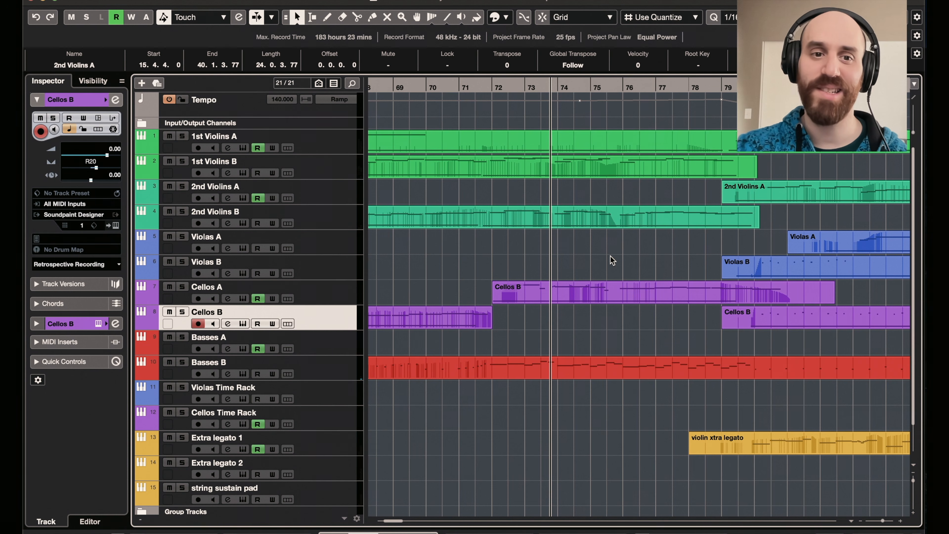
- Audition the Cellos A track in solo from about bar 72, unsolo it, and play on into the second theme
{"action": "key", "text": "space"}
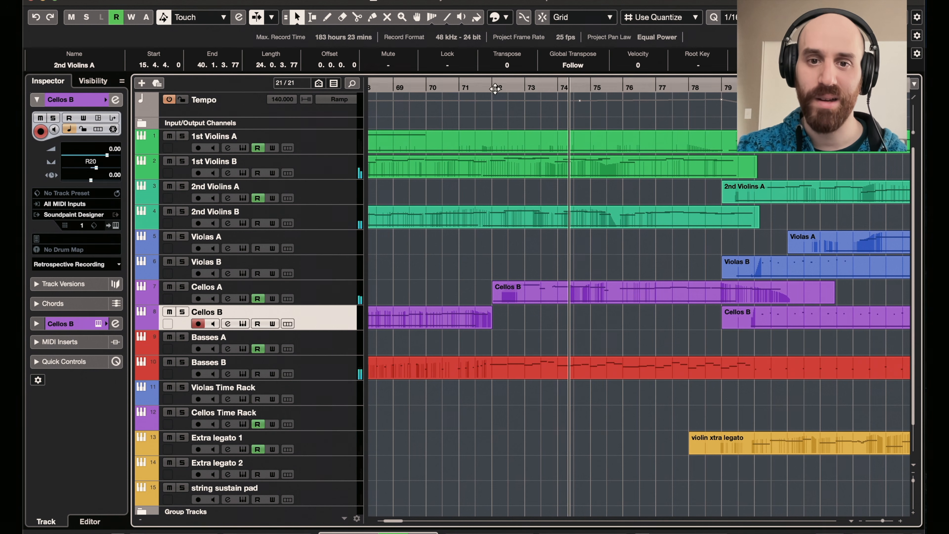
{"action": "left_click", "coordinate": [502, 89]}
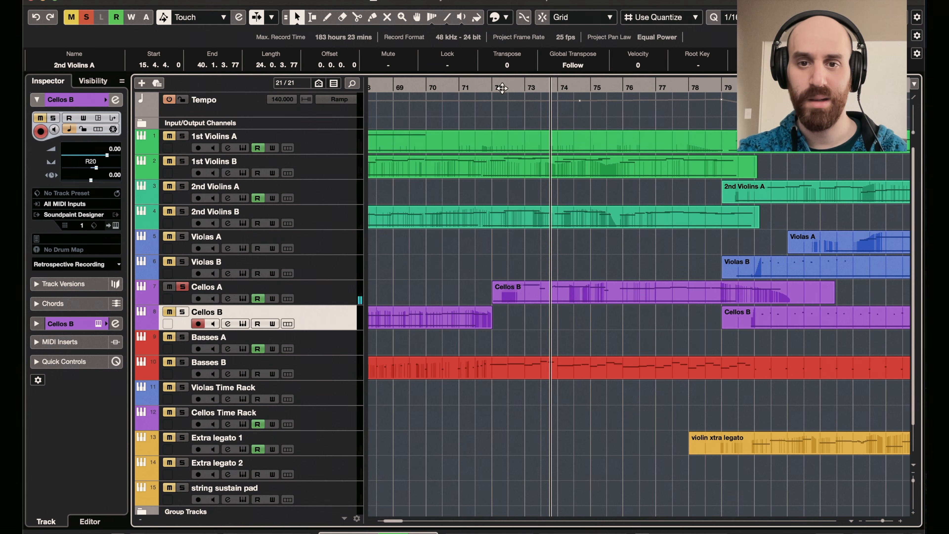
{"action": "left_click", "coordinate": [503, 89]}
{"action": "left_click", "coordinate": [182, 286]}
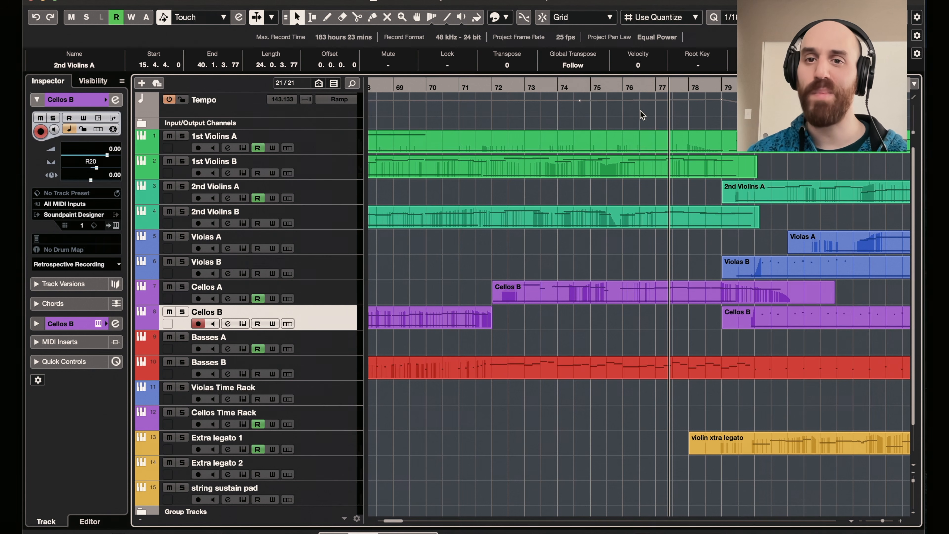
{"action": "key", "text": "space"}
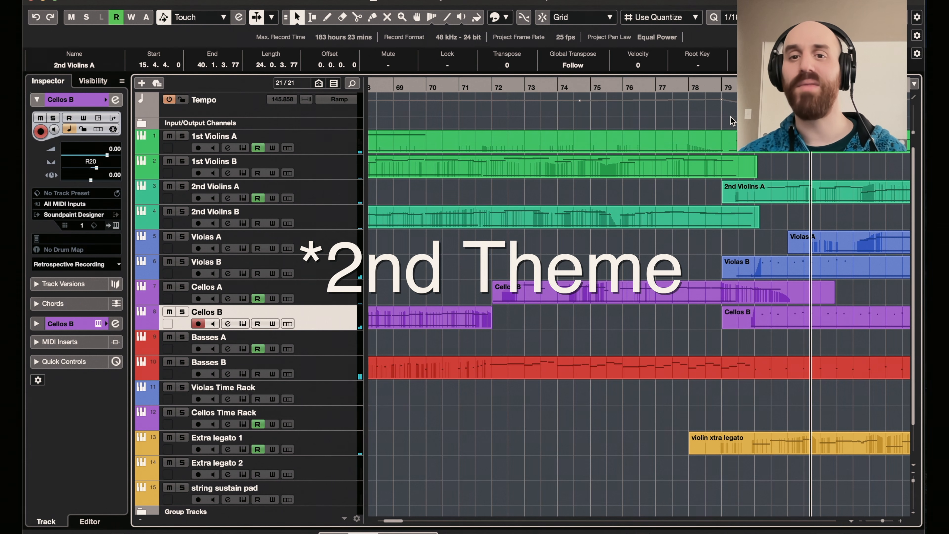
- Enlarge the Tempo track and examine its tempo curve around bars 74 to 80
{"action": "scroll", "coordinate": [680, 126], "scroll_direction": "right", "scroll_amount": 5}
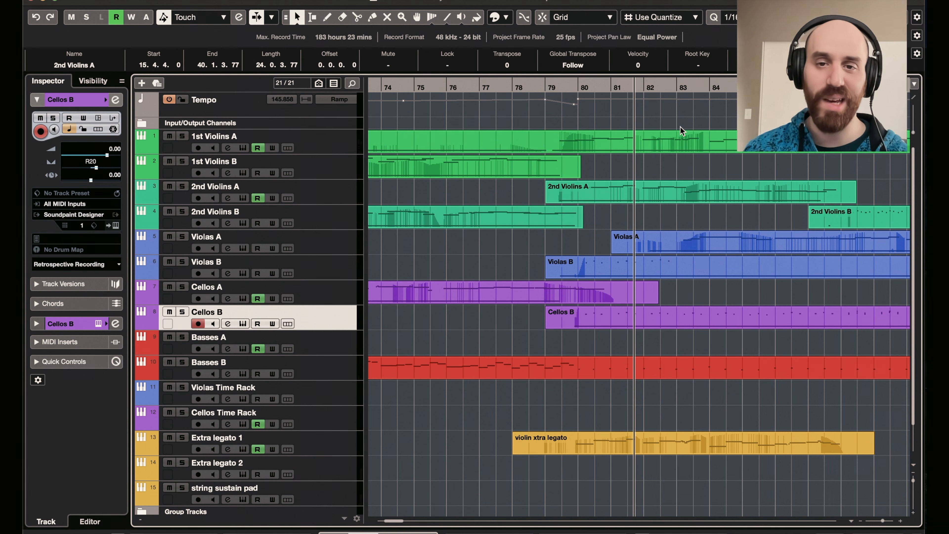
{"action": "scroll", "coordinate": [671, 123], "scroll_direction": "left", "scroll_amount": 1}
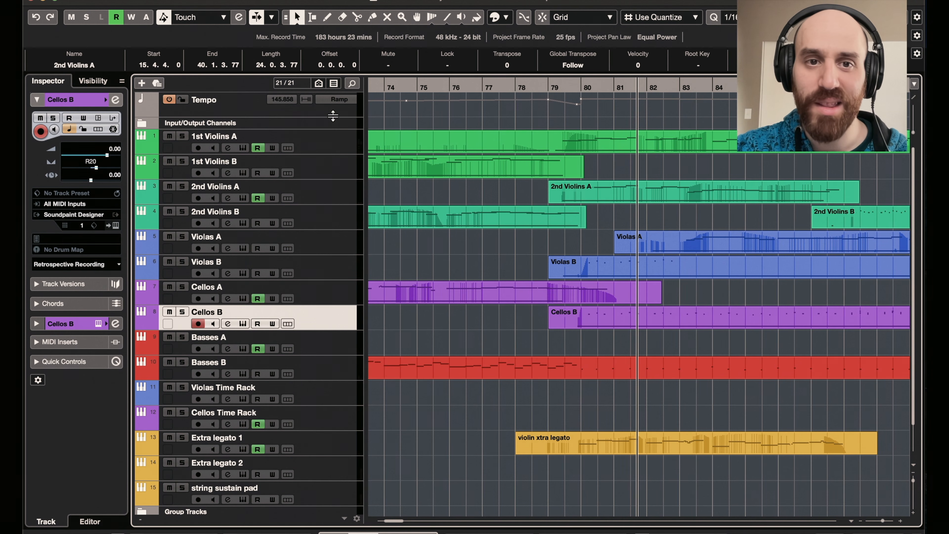
{"action": "left_click_drag", "start_coordinate": [333, 115], "coordinate": [328, 203]}
{"action": "scroll", "coordinate": [437, 169], "scroll_direction": "left", "scroll_amount": 15}
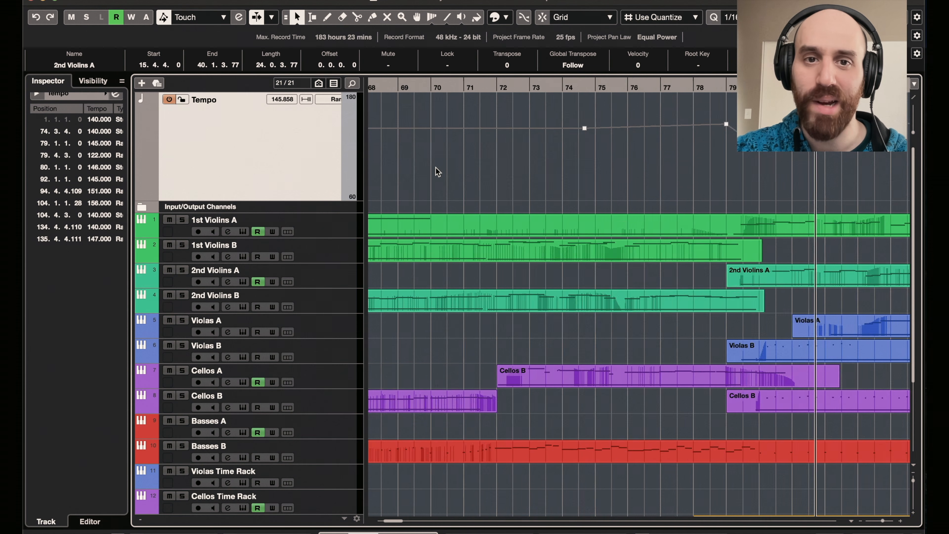
{"action": "scroll", "coordinate": [494, 156], "scroll_direction": "right", "scroll_amount": 16}
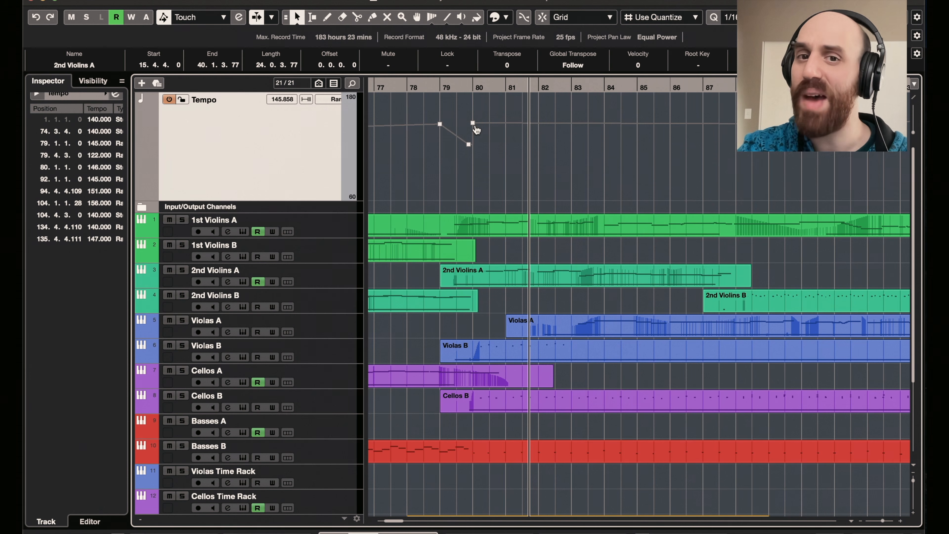
- Play the arrangement from about bar 80 to bar 92, watching the violin, viola, cello, bass and extra legato parts
{"action": "left_click_drag", "start_coordinate": [470, 87], "coordinate": [475, 89]}
{"action": "key", "text": "space"}
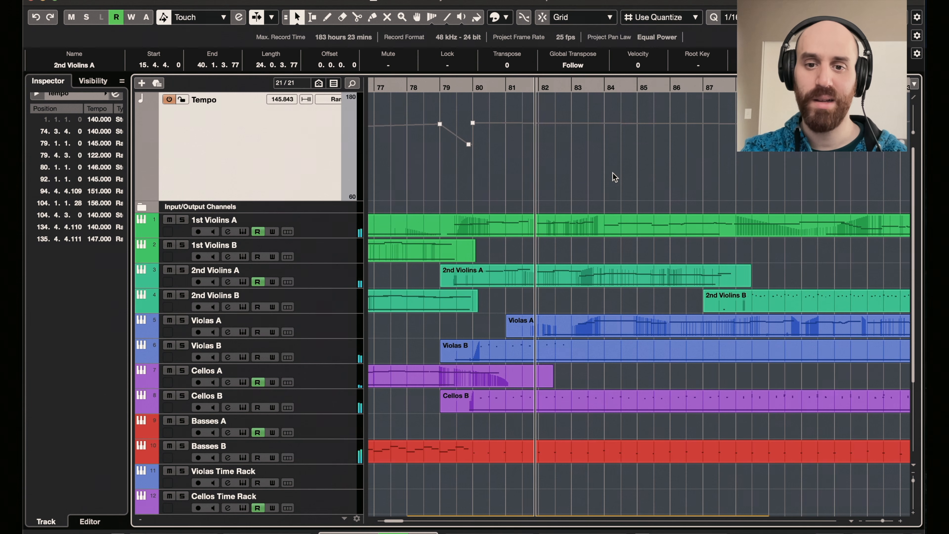
{"action": "scroll", "coordinate": [615, 177], "scroll_direction": "down", "scroll_amount": 1}
{"action": "scroll", "coordinate": [612, 173], "scroll_direction": "down", "scroll_amount": 5}
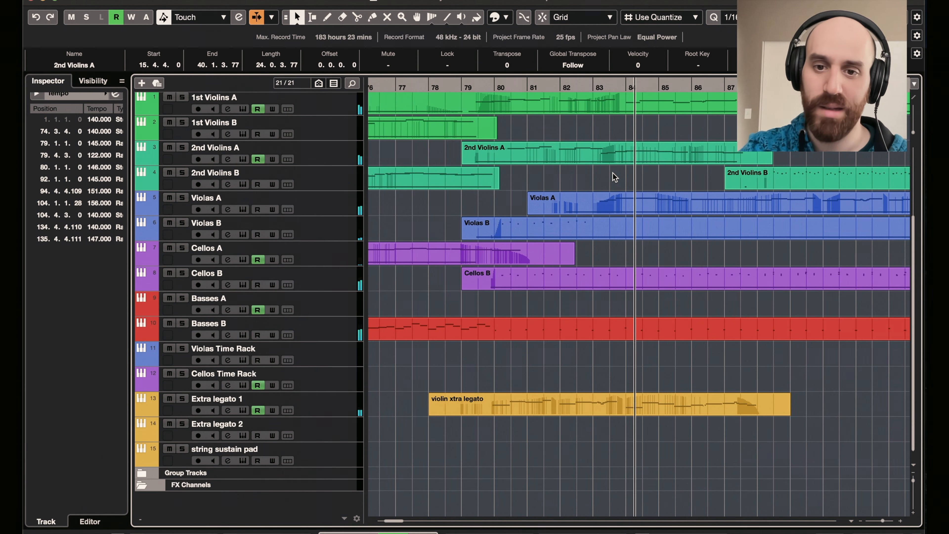
{"action": "scroll", "coordinate": [613, 174], "scroll_direction": "up", "scroll_amount": 1}
{"action": "scroll", "coordinate": [613, 173], "scroll_direction": "up", "scroll_amount": 4}
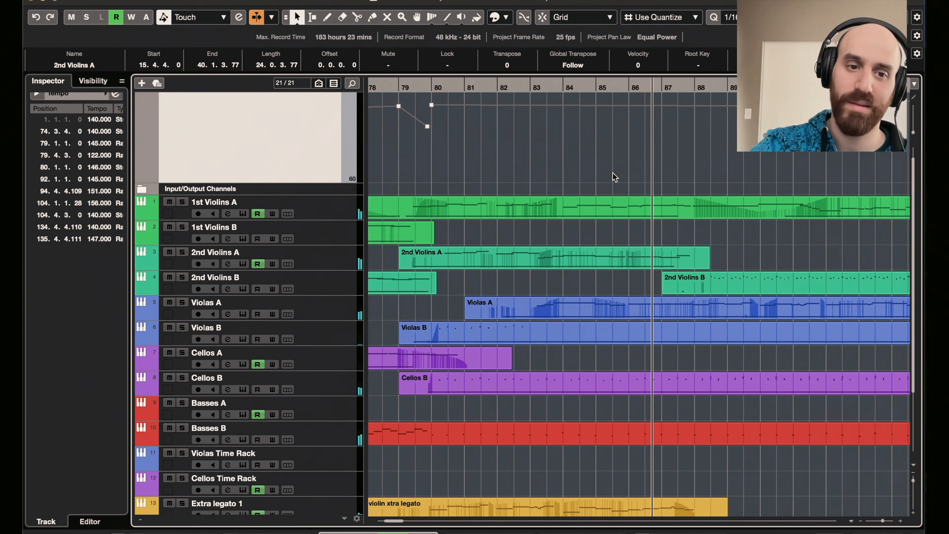
{"action": "scroll", "coordinate": [613, 173], "scroll_direction": "down", "scroll_amount": 1}
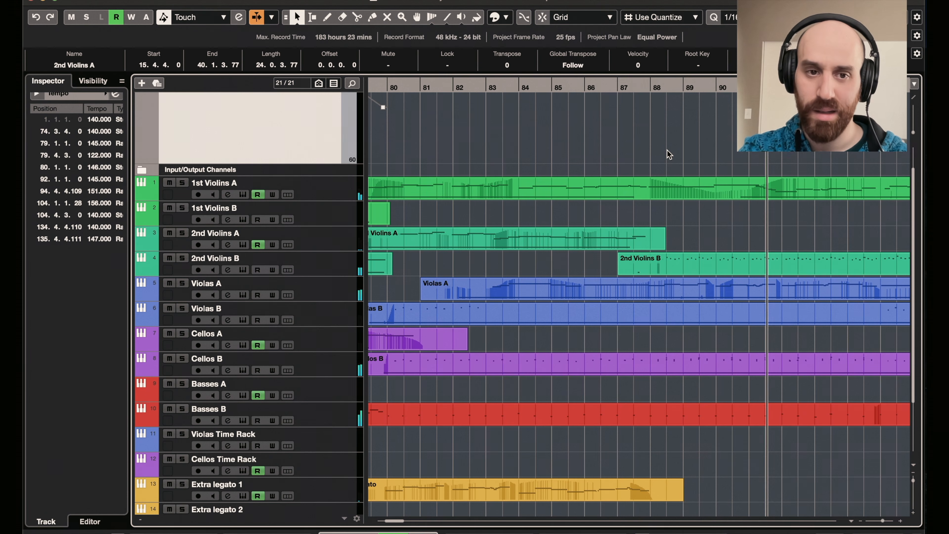
{"action": "scroll", "coordinate": [667, 150], "scroll_direction": "down", "scroll_amount": 3}
{"action": "scroll", "coordinate": [668, 150], "scroll_direction": "right", "scroll_amount": 4}
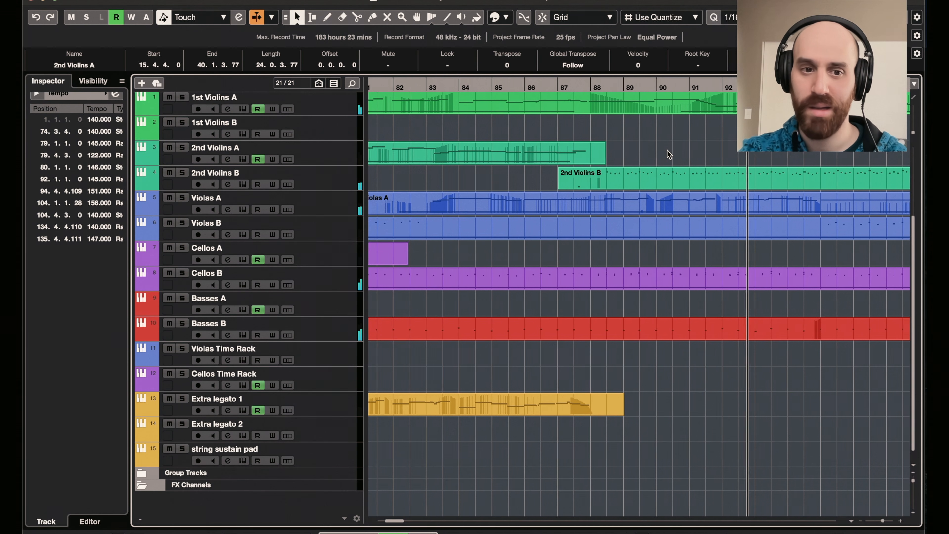
{"action": "scroll", "coordinate": [736, 321], "scroll_direction": "right", "scroll_amount": 2}
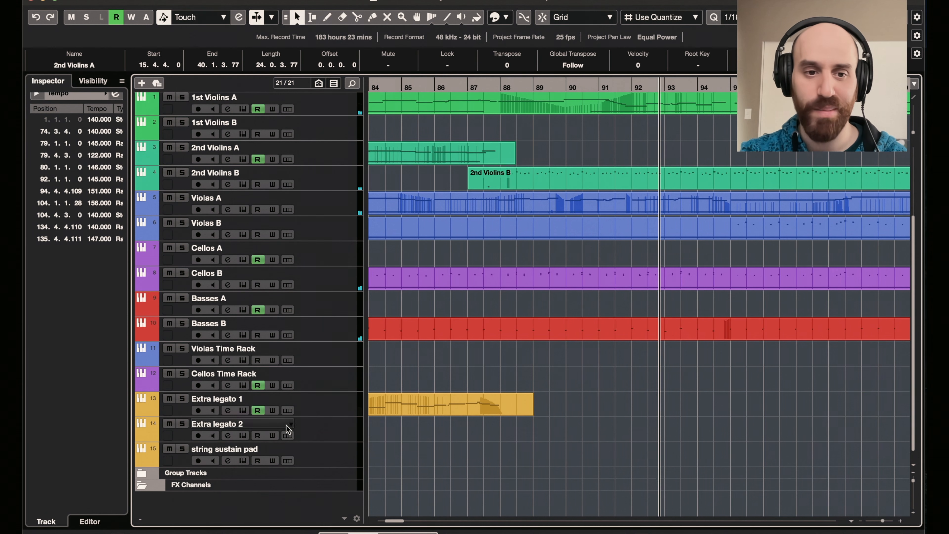
- Expand the Group Tracks folder and examine the volume automation of the all strings group around bars 84 to 97
{"action": "left_click", "coordinate": [142, 474]}
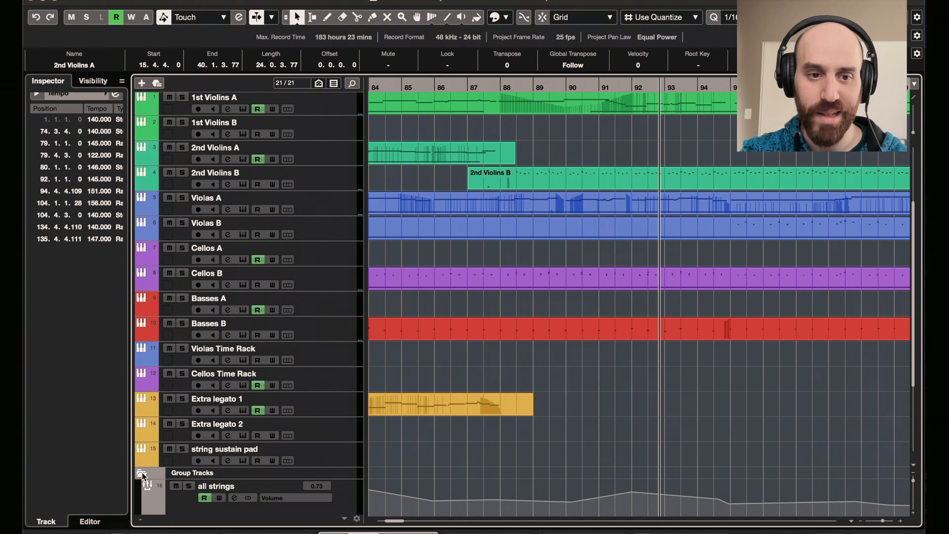
{"action": "scroll", "coordinate": [663, 378], "scroll_direction": "down", "scroll_amount": 3}
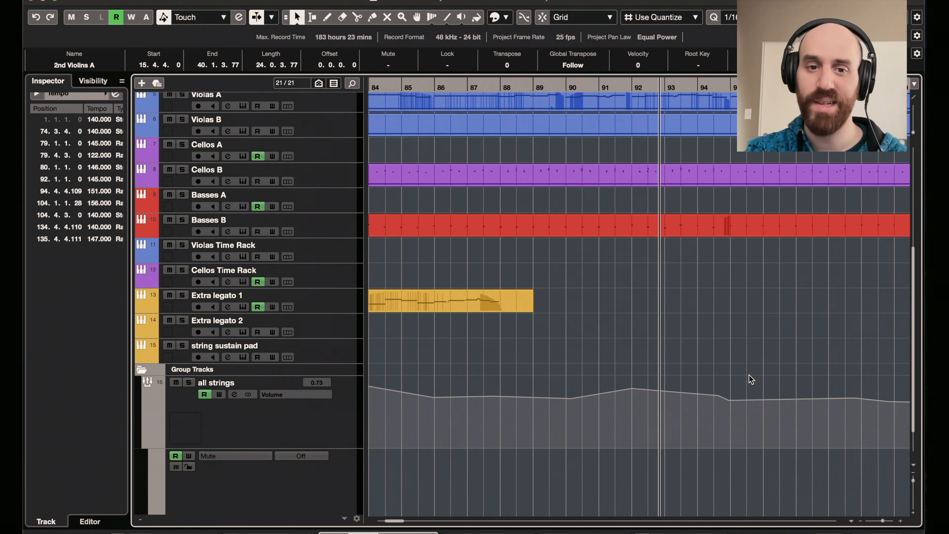
{"action": "scroll", "coordinate": [749, 379], "scroll_direction": "left", "scroll_amount": 10}
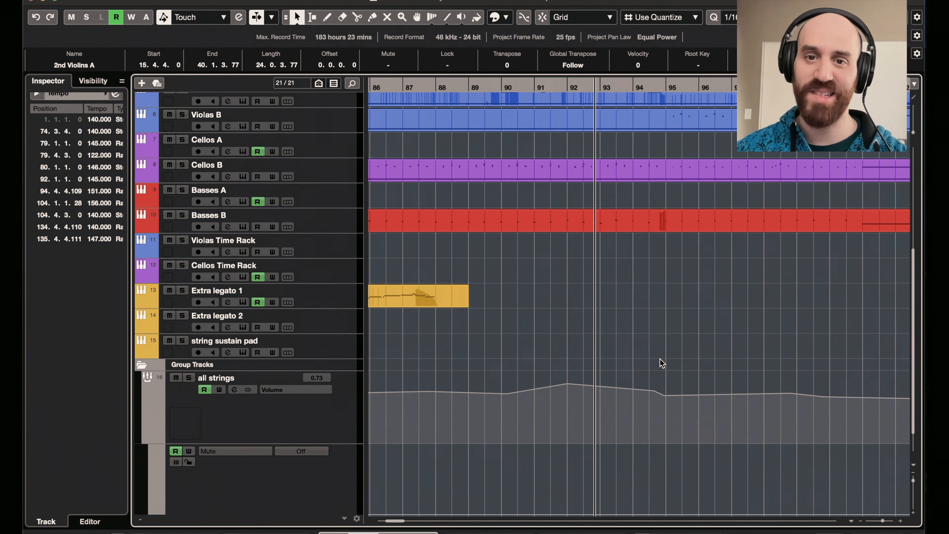
{"action": "scroll", "coordinate": [661, 363], "scroll_direction": "up", "scroll_amount": 1}
- Resume playback from about bar 92 and collapse the Group Tracks folder
{"action": "key", "text": "space"}
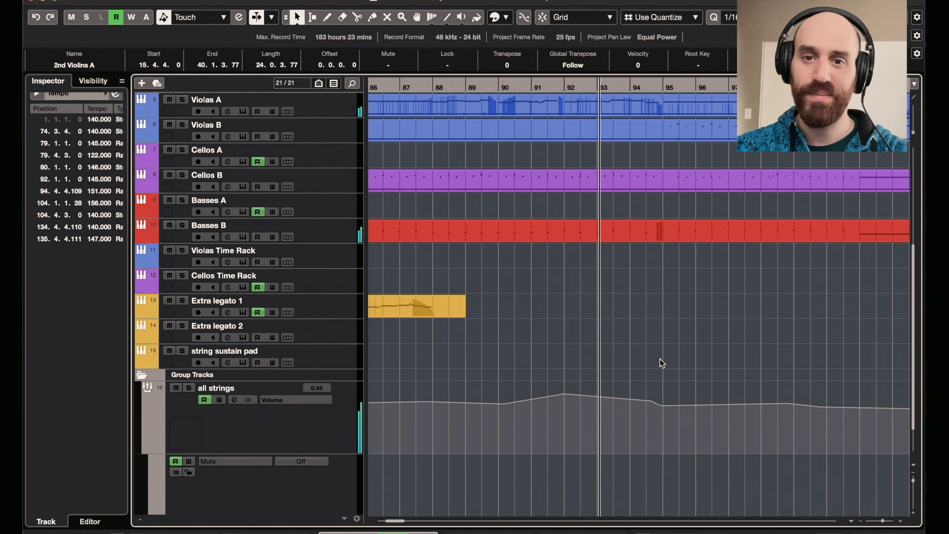
{"action": "scroll", "coordinate": [659, 363], "scroll_direction": "up", "scroll_amount": 3}
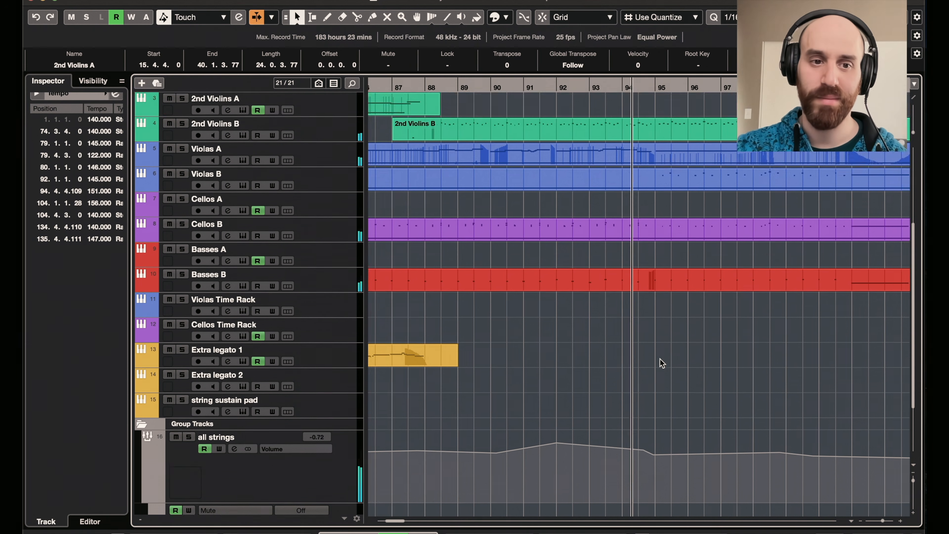
{"action": "scroll", "coordinate": [139, 441], "scroll_direction": "up", "scroll_amount": 5}
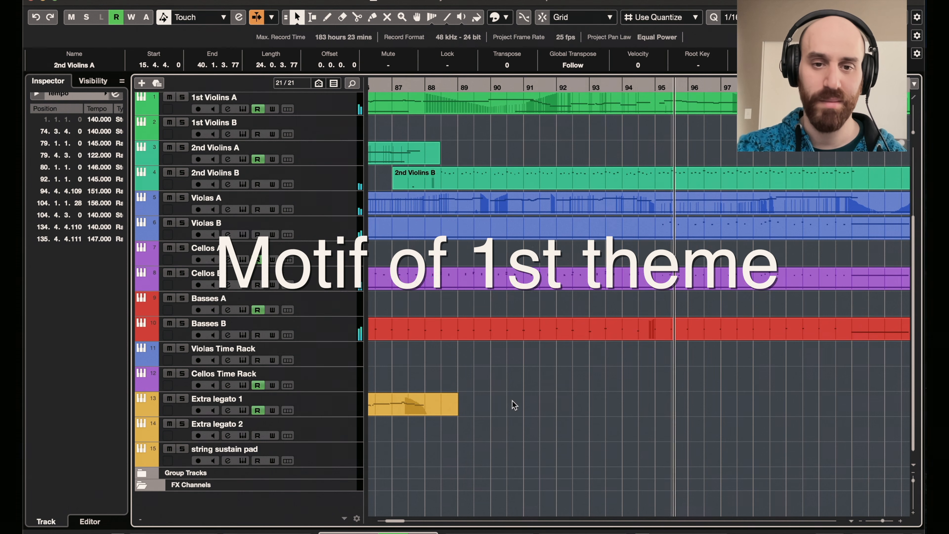
- Play the arrangement from about bar 95 to bar 111, watching the tempo curve and the entries of the string parts
{"action": "scroll", "coordinate": [552, 408], "scroll_direction": "up", "scroll_amount": 1}
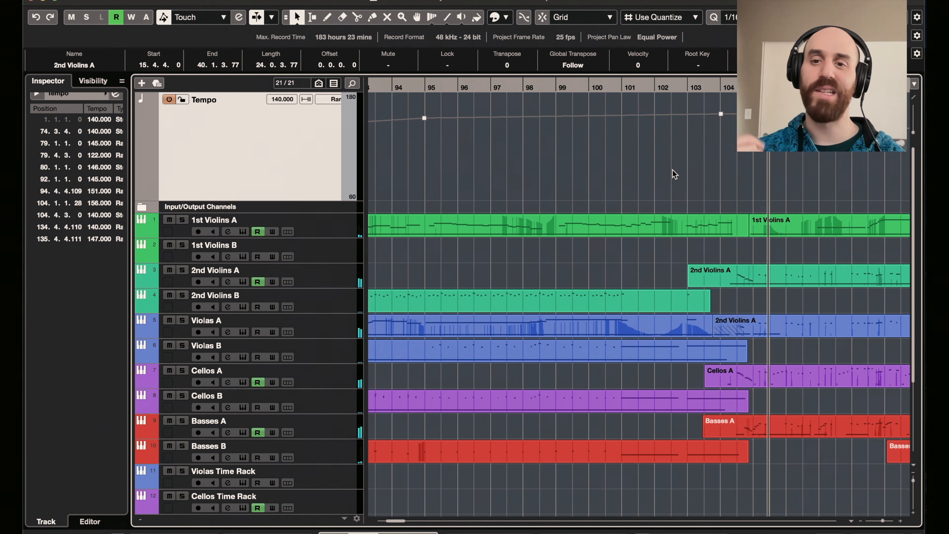
{"action": "left_click", "coordinate": [707, 89]}
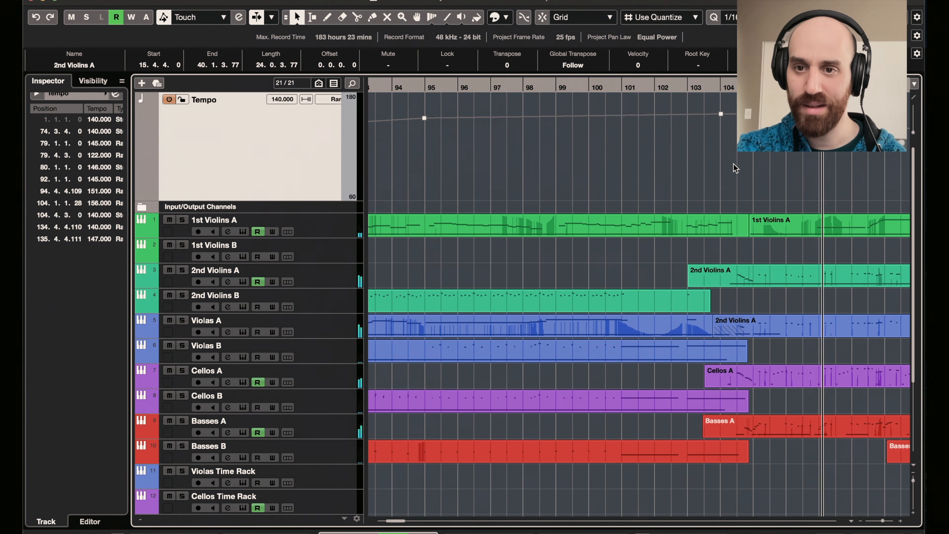
{"action": "key", "text": "f"}
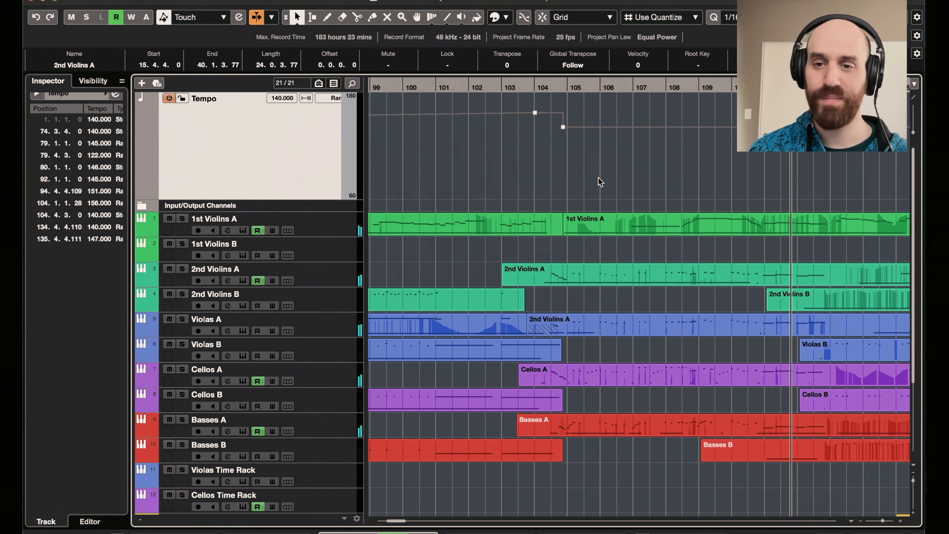
- Follow the violin, viola, cello and bass parts through bars 105 to 131 during playback
{"action": "scroll", "coordinate": [598, 177], "scroll_direction": "right", "scroll_amount": 5}
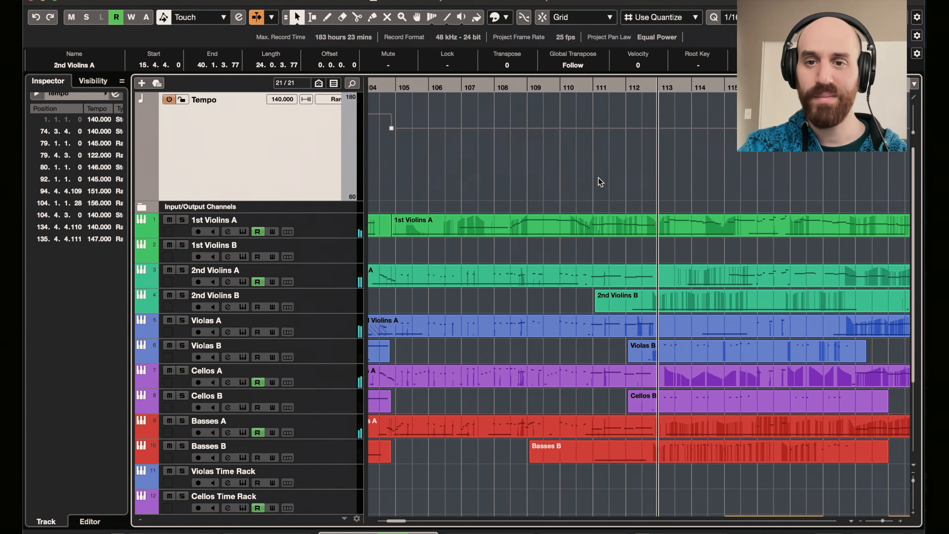
{"action": "scroll", "coordinate": [599, 177], "scroll_direction": "right", "scroll_amount": 14}
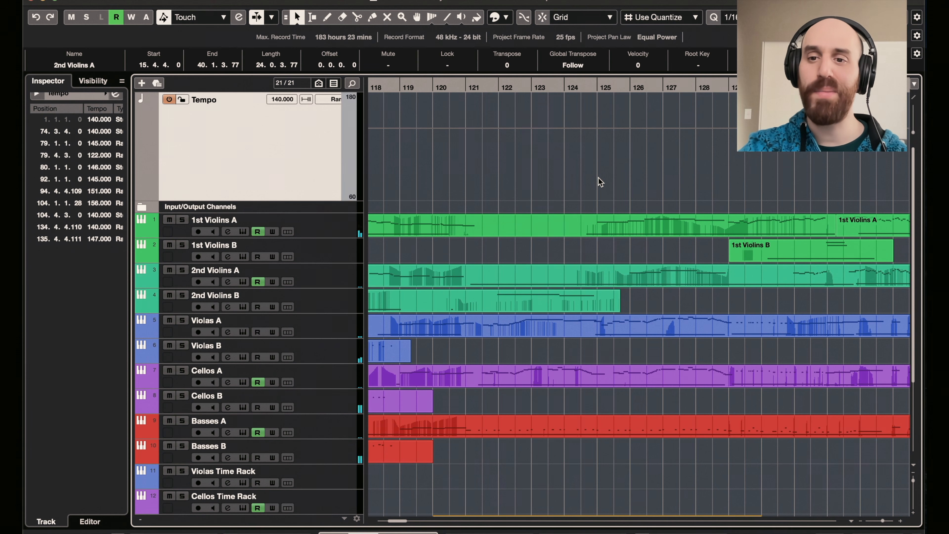
{"action": "scroll", "coordinate": [598, 177], "scroll_direction": "right", "scroll_amount": 14}
{"action": "scroll", "coordinate": [599, 177], "scroll_direction": "left", "scroll_amount": 11}
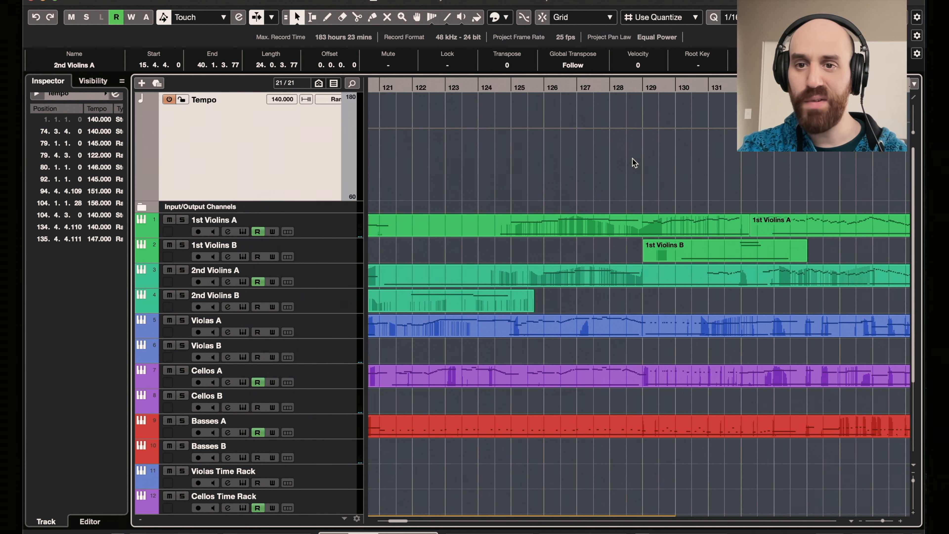
- Play the closing section from about bar 131, watching the string parts and the tempo rise at bar 135
{"action": "scroll", "coordinate": [707, 183], "scroll_direction": "right", "scroll_amount": 7}
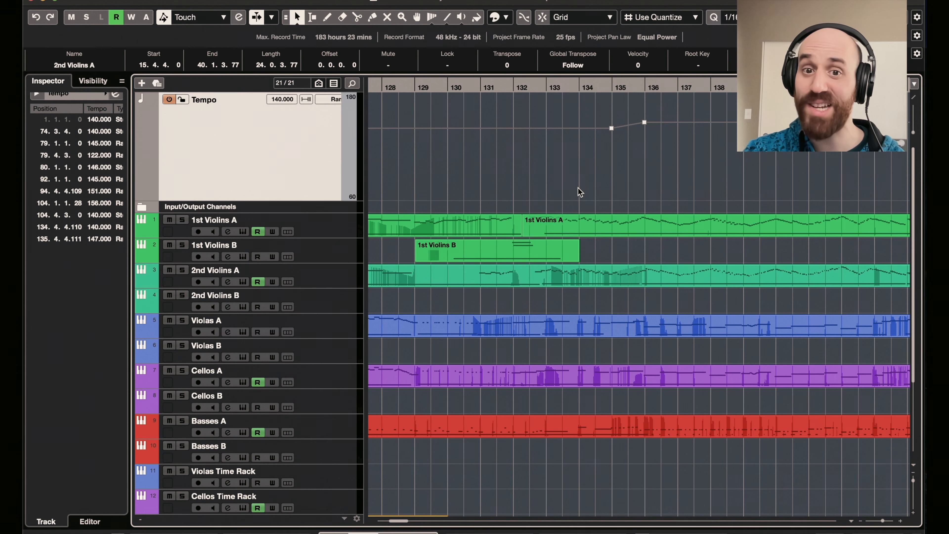
{"action": "left_click_drag", "start_coordinate": [504, 86], "coordinate": [492, 84]}
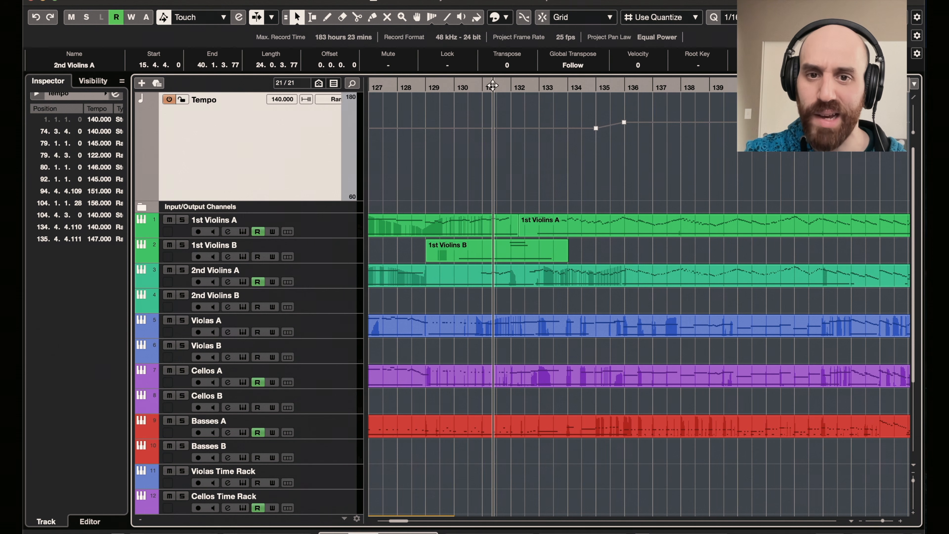
{"action": "key", "text": "space"}
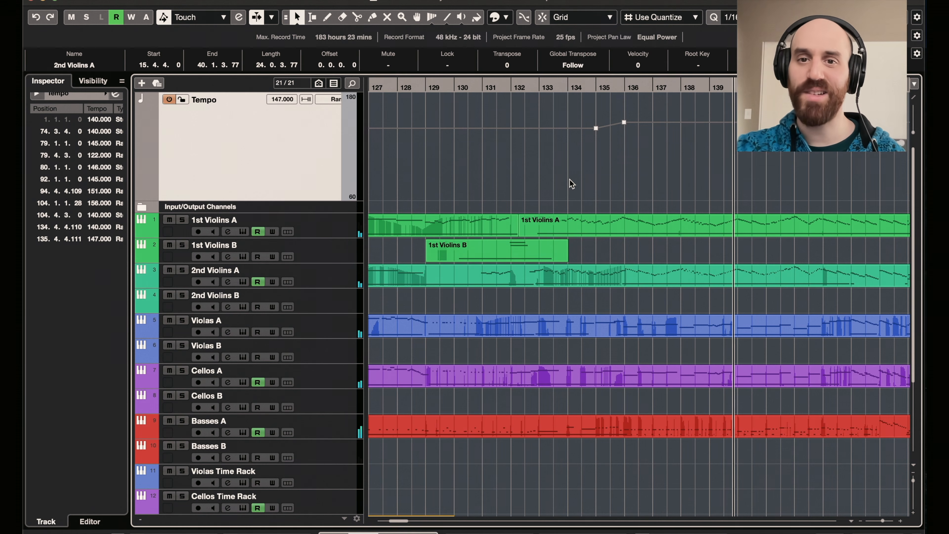
- Audition the earlier passage around bars 80 to 81 and return to the closing section around bar 135
{"action": "scroll", "coordinate": [569, 183], "scroll_direction": "left", "scroll_amount": 15}
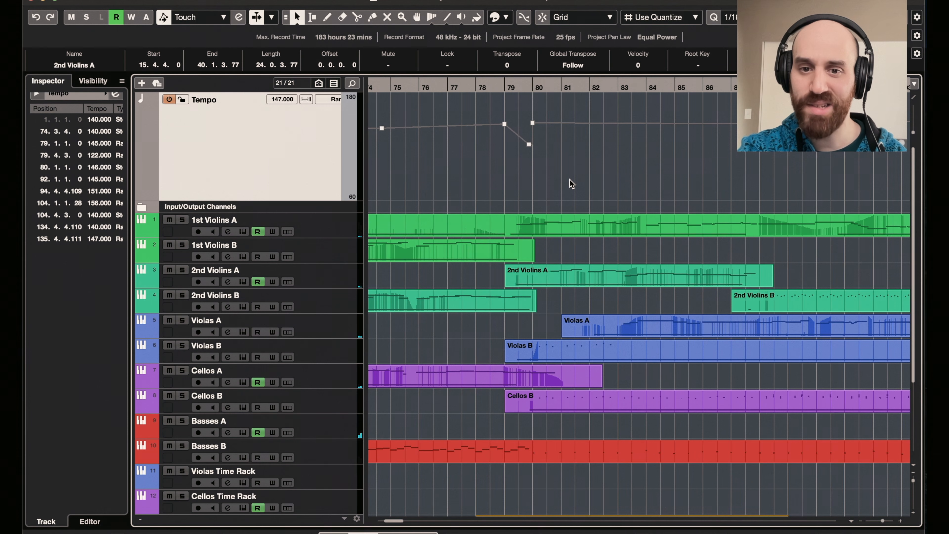
{"action": "key", "text": "space"}
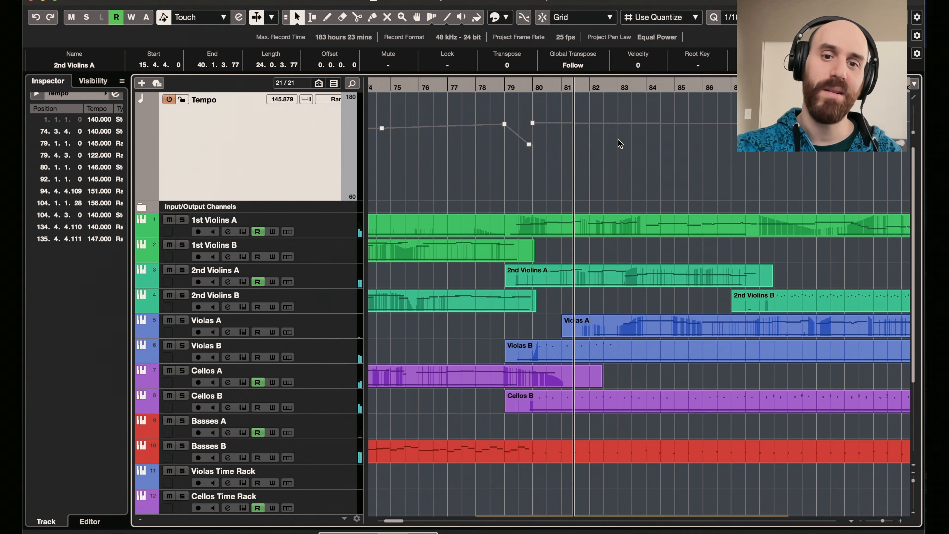
{"action": "scroll", "coordinate": [618, 144], "scroll_direction": "right", "scroll_amount": 7}
{"action": "scroll", "coordinate": [618, 144], "scroll_direction": "right", "scroll_amount": 8}
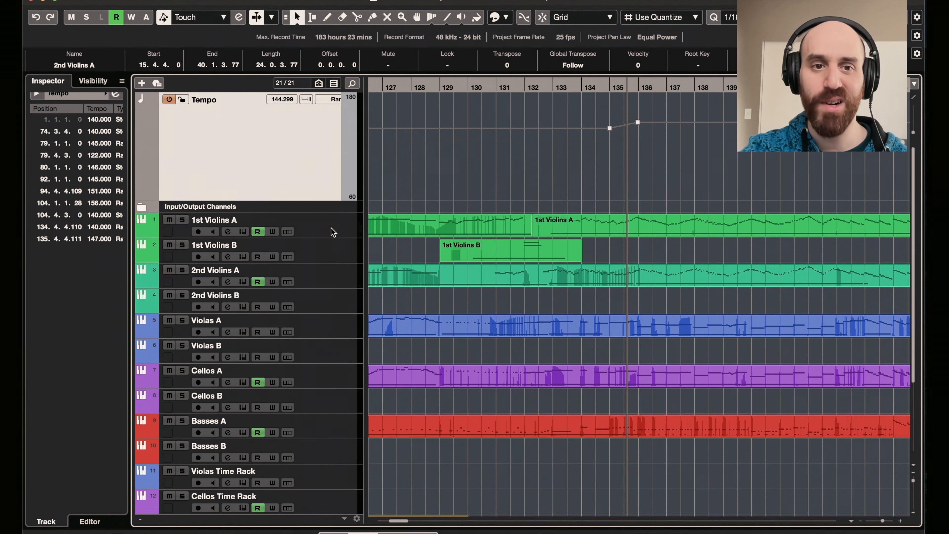
- Examine the string sustain pad part from bar 132 and the volume automation of 1st Violins A and 1st Violins B
{"action": "scroll", "coordinate": [497, 205], "scroll_direction": "down", "scroll_amount": 5}
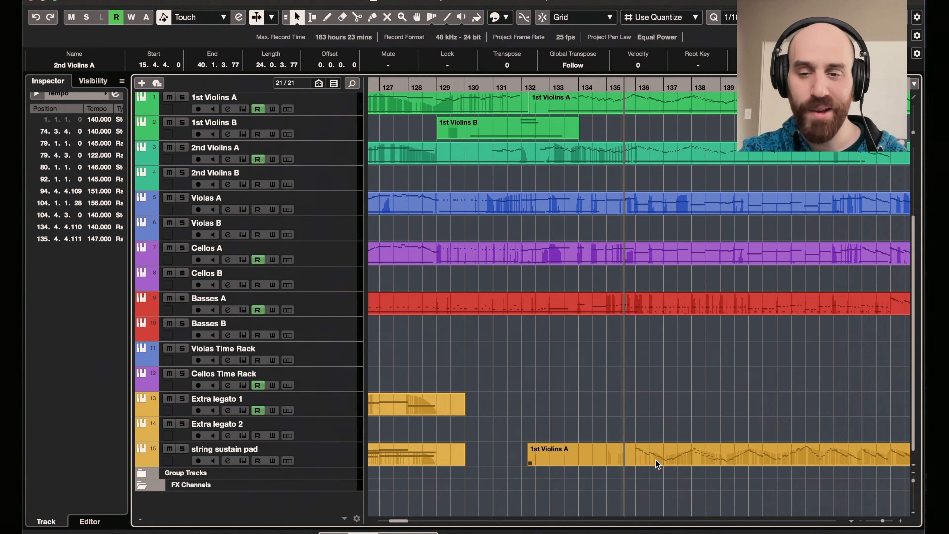
{"action": "scroll", "coordinate": [671, 396], "scroll_direction": "up", "scroll_amount": 5}
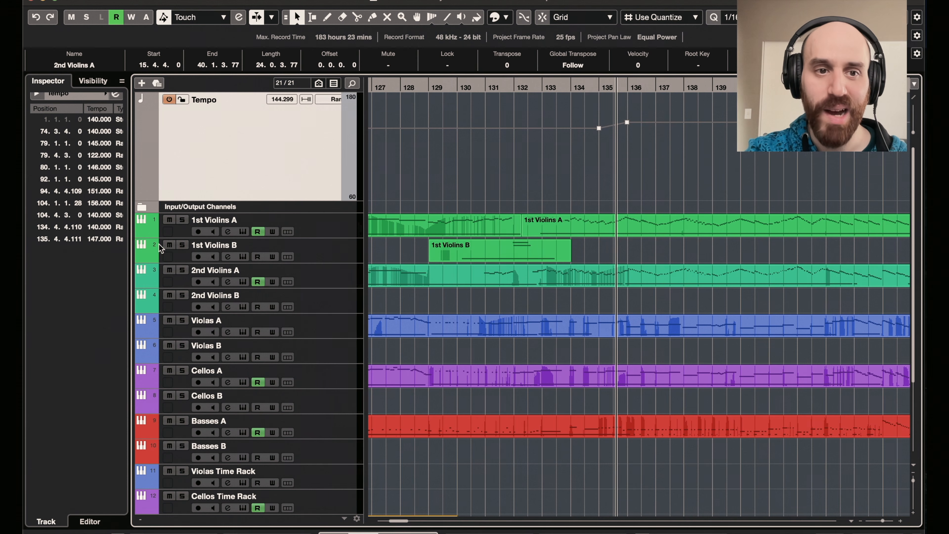
{"action": "left_click", "coordinate": [141, 232]}
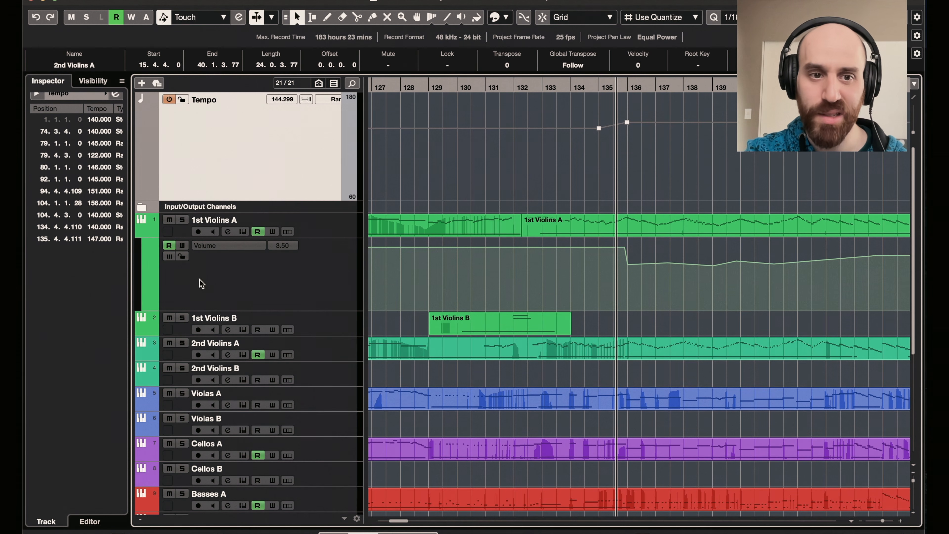
{"action": "left_click", "coordinate": [141, 330]}
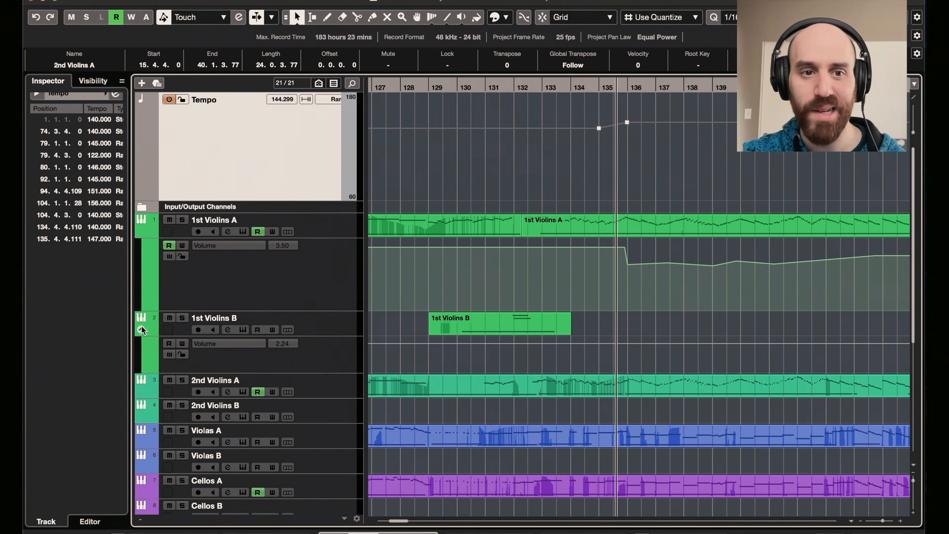
{"action": "left_click", "coordinate": [141, 231]}
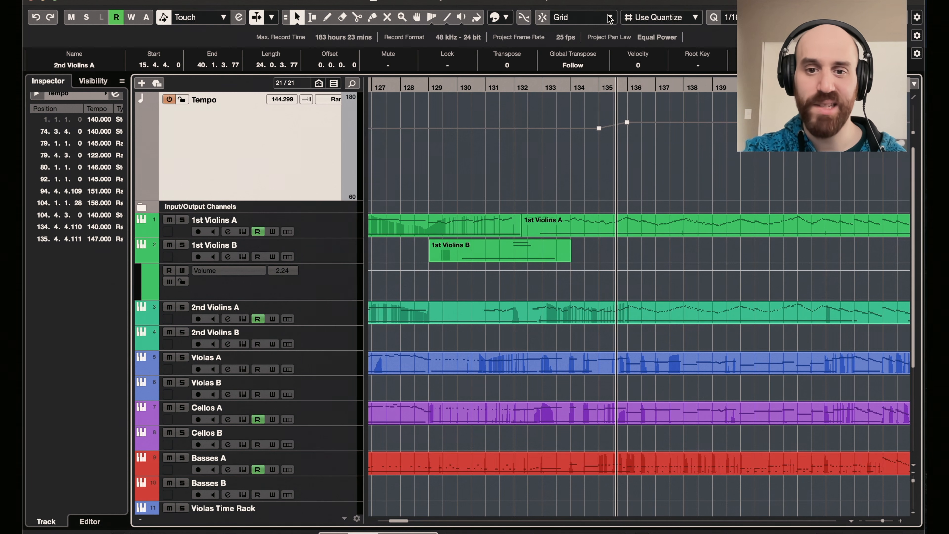
- Audition the Cellos A track soloed around bar 137 and resume playing the full arrangement from about bar 136
{"action": "scroll", "coordinate": [593, 118], "scroll_direction": "down", "scroll_amount": 3}
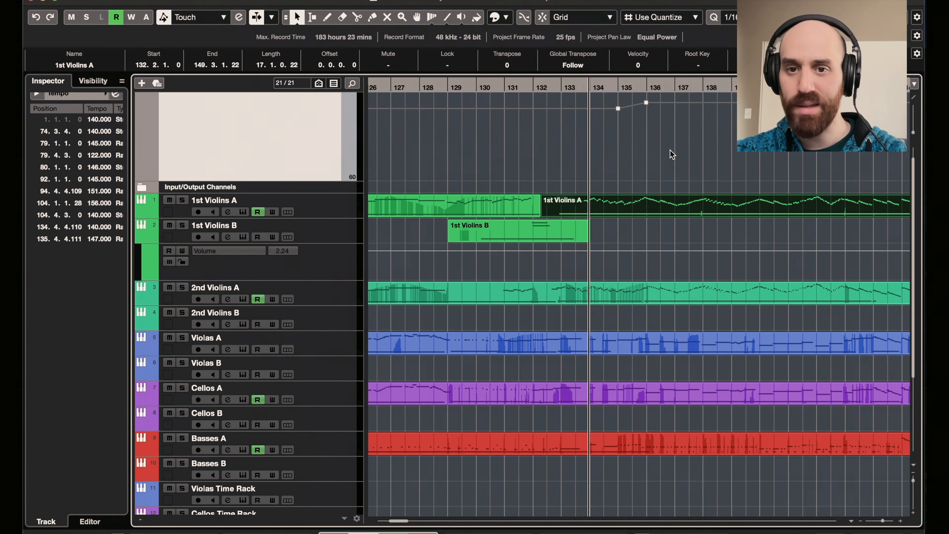
{"action": "key", "text": "space"}
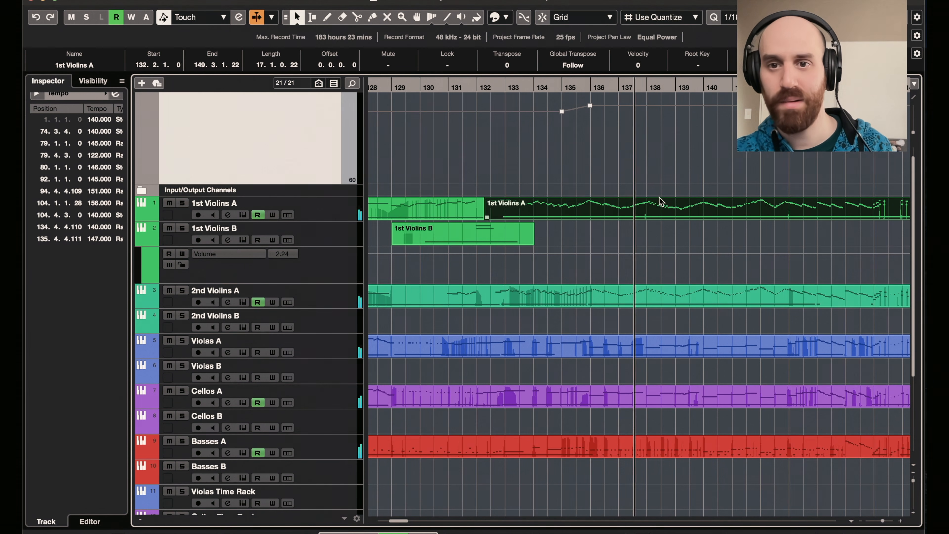
- Open the 1st Violins A part starting at bar 132 in the Key Editor, examine its notes around bars 140 to 141, and close it
{"action": "double_click", "coordinate": [661, 202]}
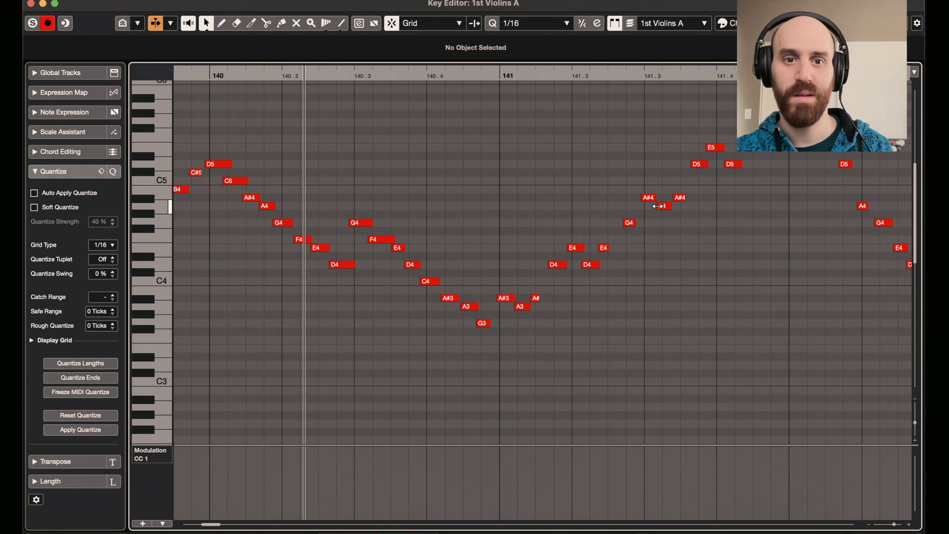
{"action": "left_click", "coordinate": [31, 4]}
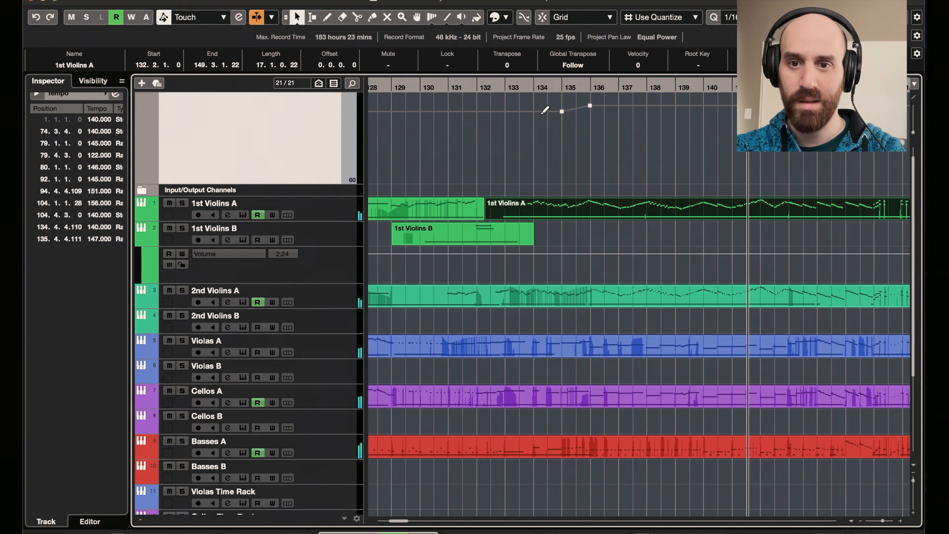
- Open the closing parts of 1st Violins A, 2nd Violins A, Violas A, Cellos A and Basses A together in the Key Editor
{"action": "scroll", "coordinate": [544, 116], "scroll_direction": "right", "scroll_amount": 5}
{"action": "scroll", "coordinate": [544, 116], "scroll_direction": "down", "scroll_amount": 1}
{"action": "left_click", "coordinate": [585, 270], "text": "shift"}
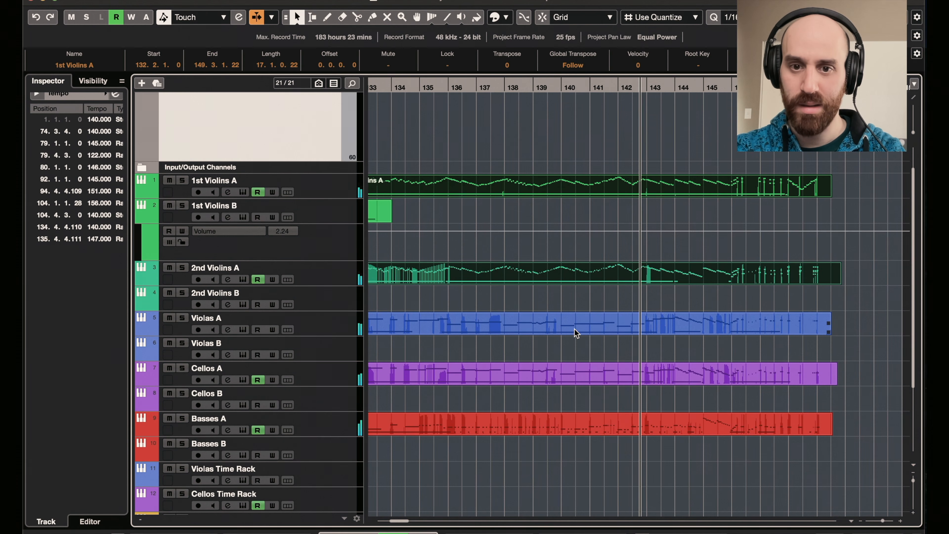
{"action": "left_click", "coordinate": [575, 329], "text": "shift"}
{"action": "left_click", "coordinate": [570, 375], "text": "shift"}
{"action": "left_click", "coordinate": [565, 424], "text": "shift"}
{"action": "double_click", "coordinate": [565, 424]}
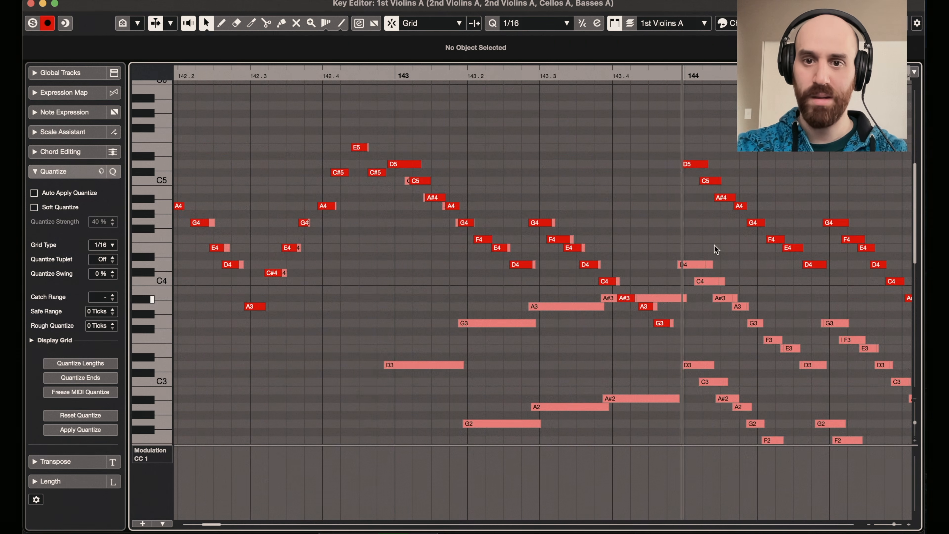
- Examine the combined string notes from about bar 143 to the ending at bar 149 and close the Key Editor
{"action": "scroll", "coordinate": [755, 207], "scroll_direction": "right", "scroll_amount": 10}
{"action": "scroll", "coordinate": [755, 208], "scroll_direction": "down", "scroll_amount": 2}
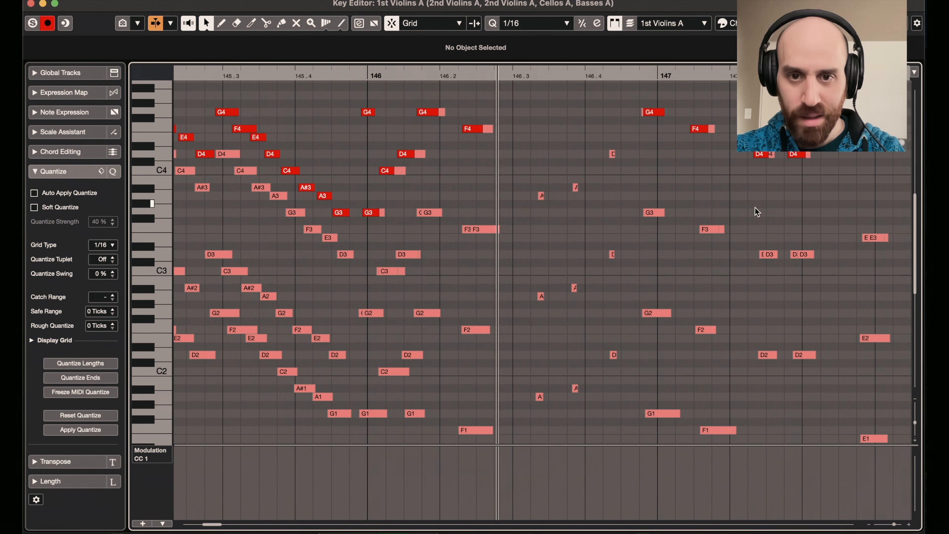
{"action": "scroll", "coordinate": [755, 207], "scroll_direction": "right", "scroll_amount": 12}
{"action": "scroll", "coordinate": [755, 207], "scroll_direction": "down", "scroll_amount": 1}
{"action": "scroll", "coordinate": [755, 207], "scroll_direction": "up", "scroll_amount": 2}
{"action": "scroll", "coordinate": [756, 211], "scroll_direction": "right", "scroll_amount": 5}
{"action": "scroll", "coordinate": [756, 212], "scroll_direction": "up", "scroll_amount": 1}
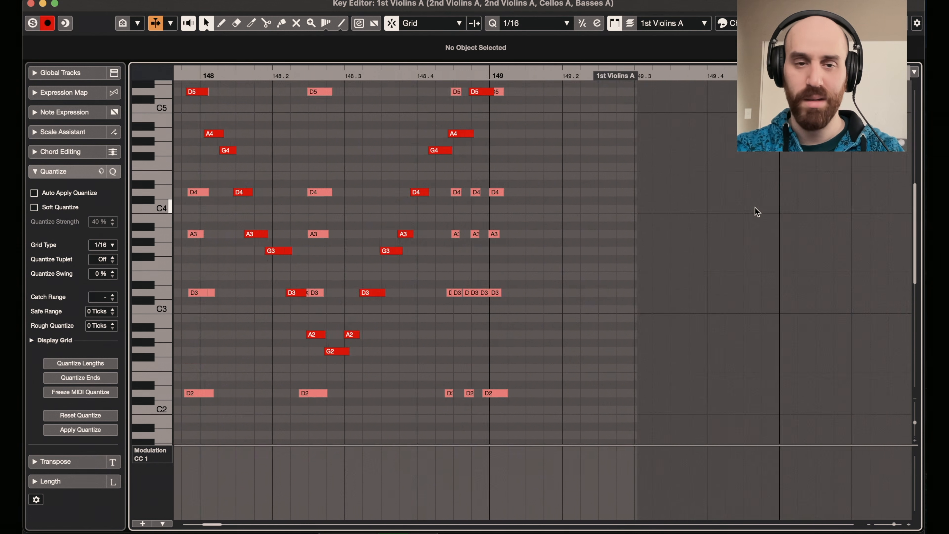
{"action": "scroll", "coordinate": [755, 207], "scroll_direction": "up", "scroll_amount": 6}
{"action": "scroll", "coordinate": [755, 207], "scroll_direction": "right", "scroll_amount": 1}
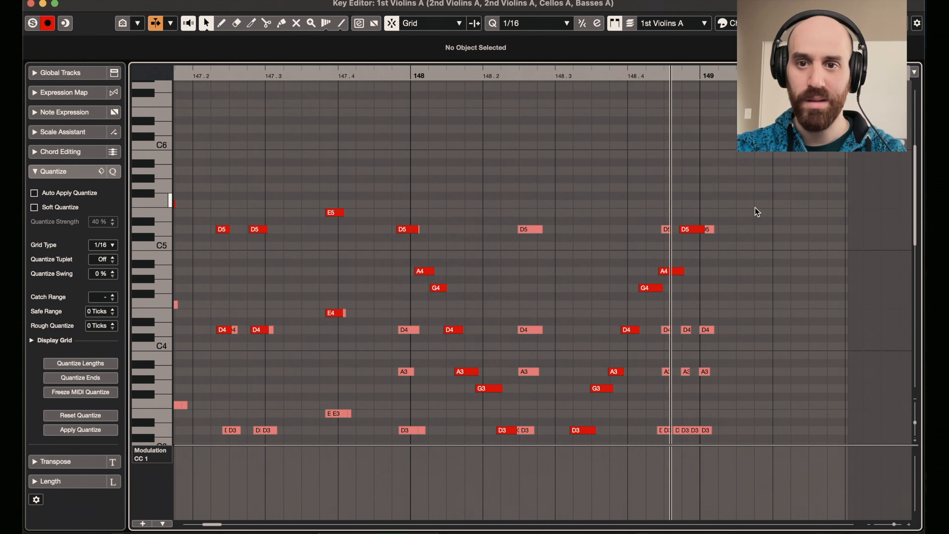
{"action": "left_click", "coordinate": [31, 4]}
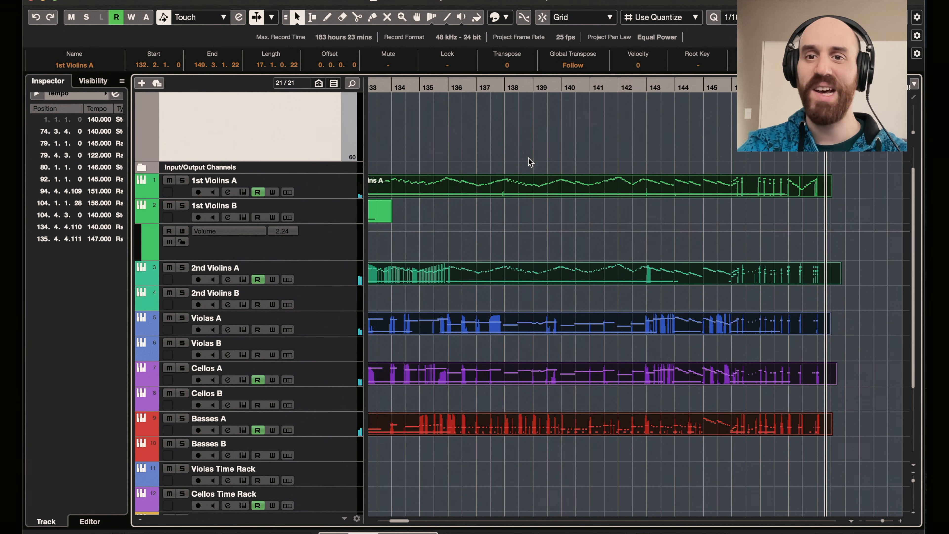
- Return to the start of the arrangement and open the Soundpaint instrument of 1st Violins A
{"action": "key", "text": "h"}
{"action": "key", "text": "h"}
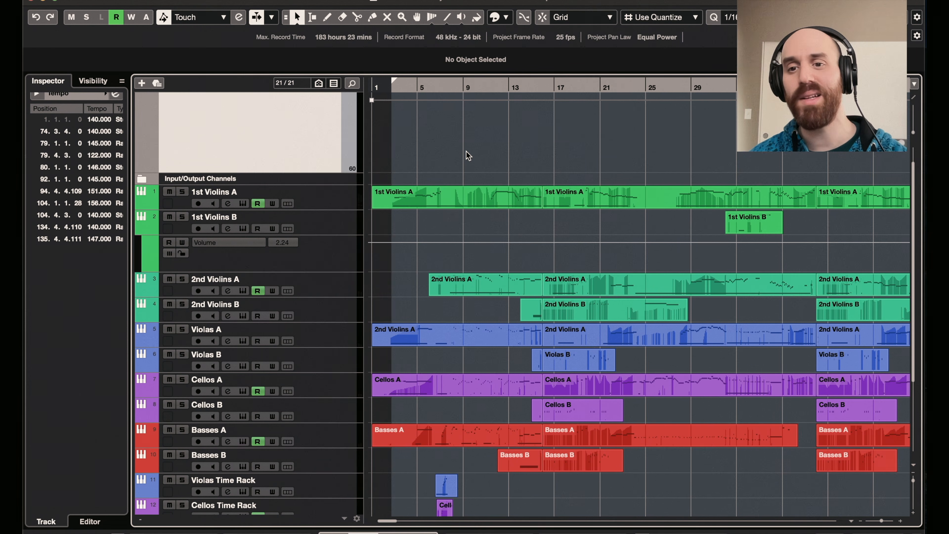
{"action": "scroll", "coordinate": [482, 154], "scroll_direction": "up", "scroll_amount": 2}
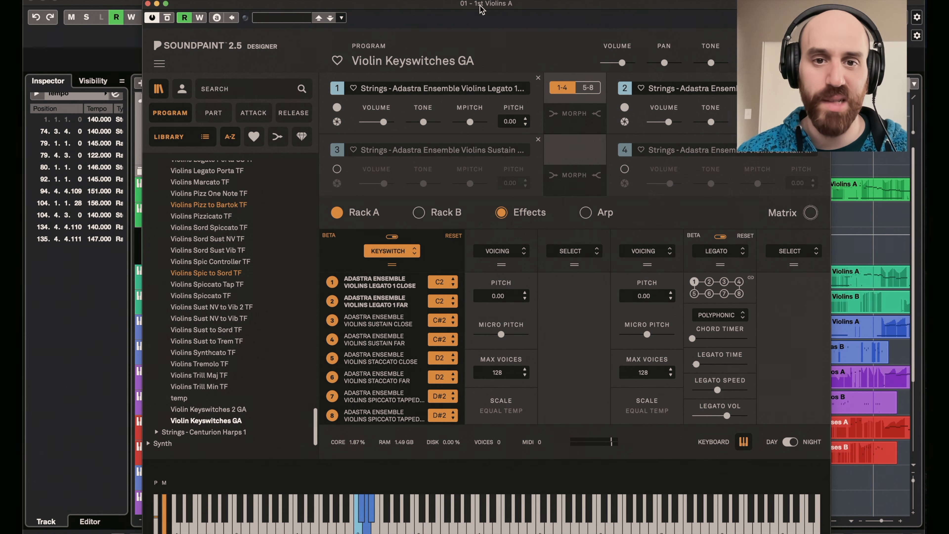
- Examine Rack A, Rack B and the EQ5 and Verb Lexi effects of the Violin Keyswitches GA program, and close the Soundpaint window
{"action": "left_click", "coordinate": [441, 213]}
{"action": "left_click", "coordinate": [355, 215]}
{"action": "left_click", "coordinate": [437, 214]}
{"action": "left_click", "coordinate": [512, 214]}
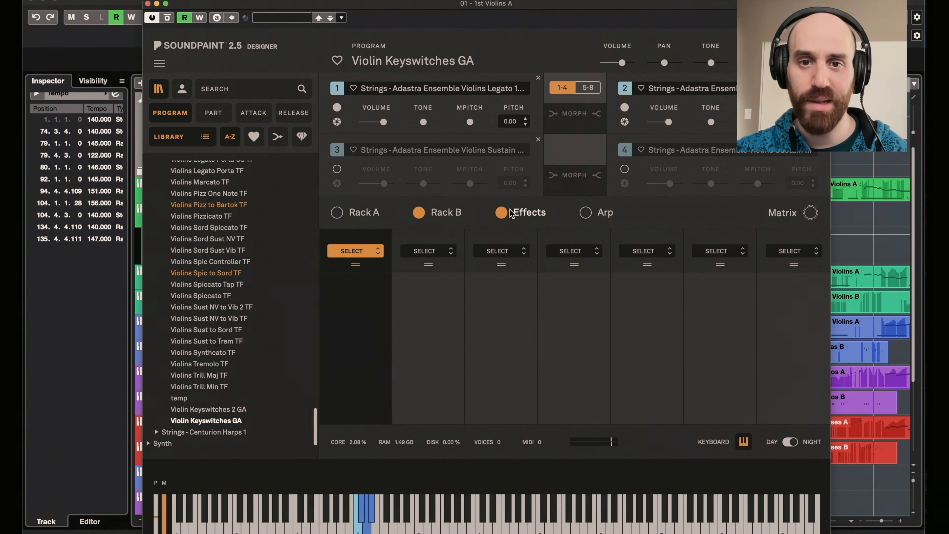
{"action": "left_click", "coordinate": [358, 271]}
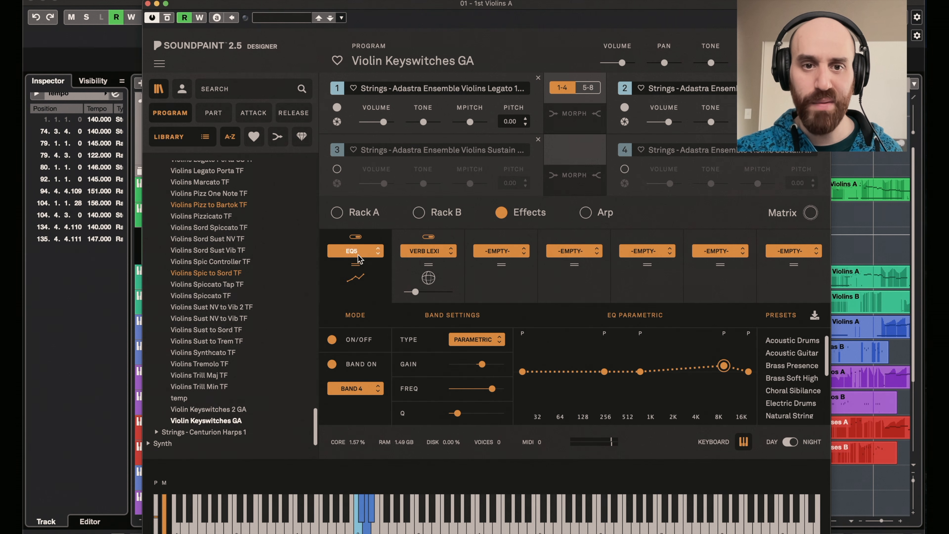
{"action": "left_click", "coordinate": [407, 270]}
{"action": "left_click", "coordinate": [337, 212]}
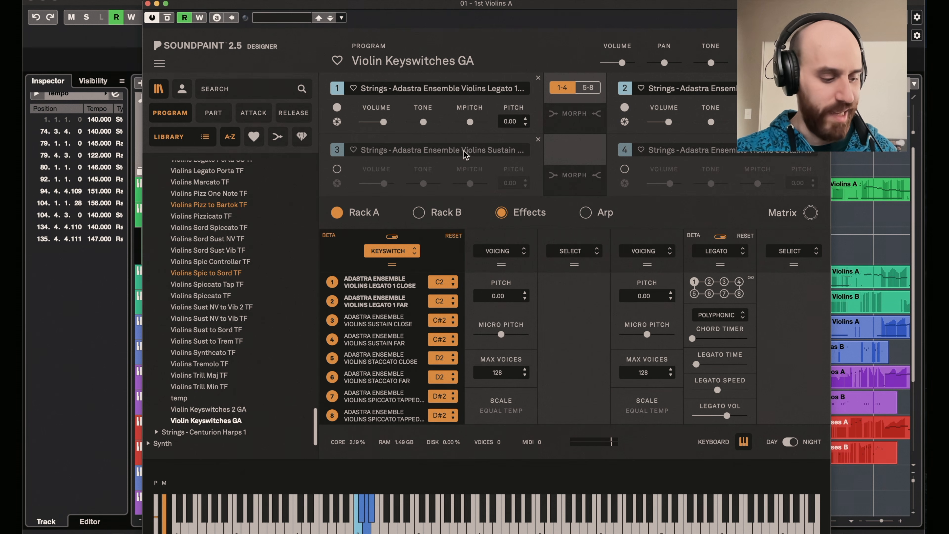
{"action": "left_click", "coordinate": [149, 4]}
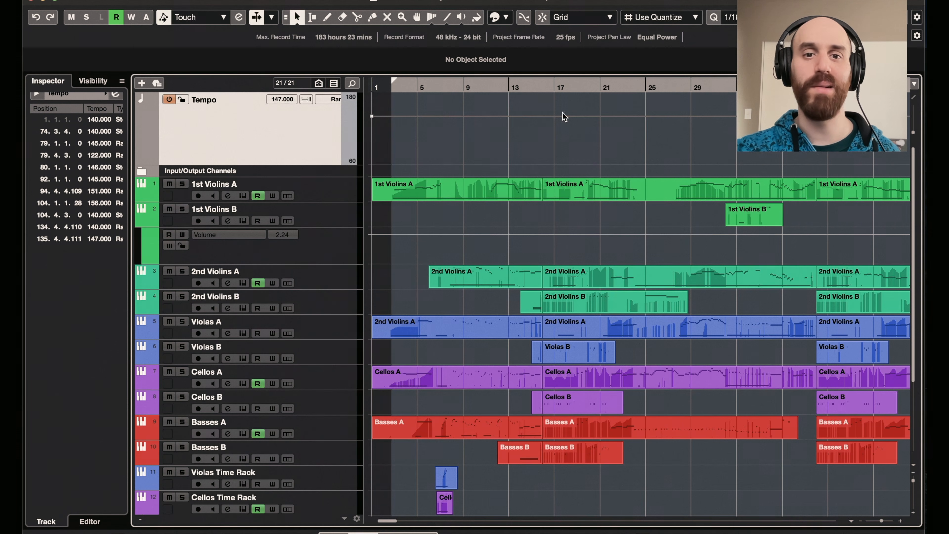
- Look over the whole arrangement from about bar 13 to its final bars
{"action": "scroll", "coordinate": [662, 165], "scroll_direction": "right", "scroll_amount": 20}
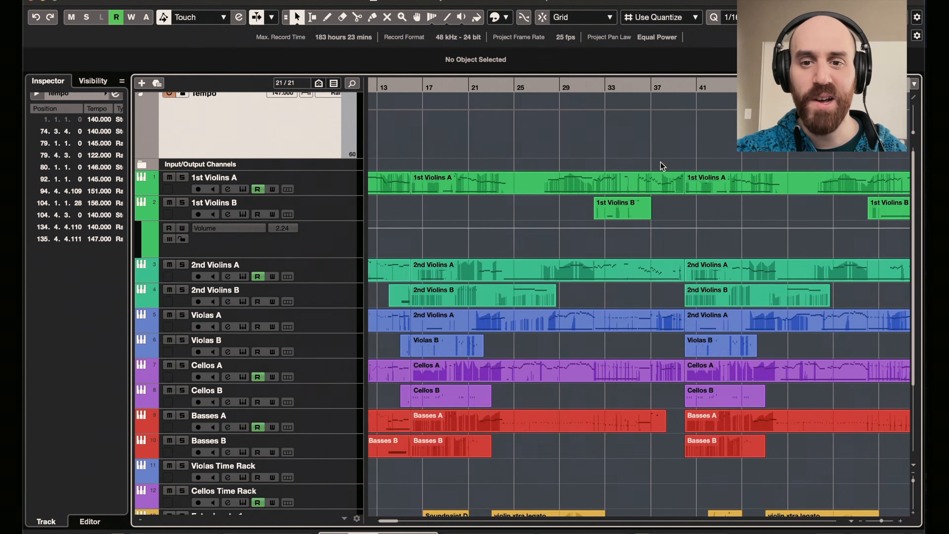
{"action": "key", "text": "shift+f"}
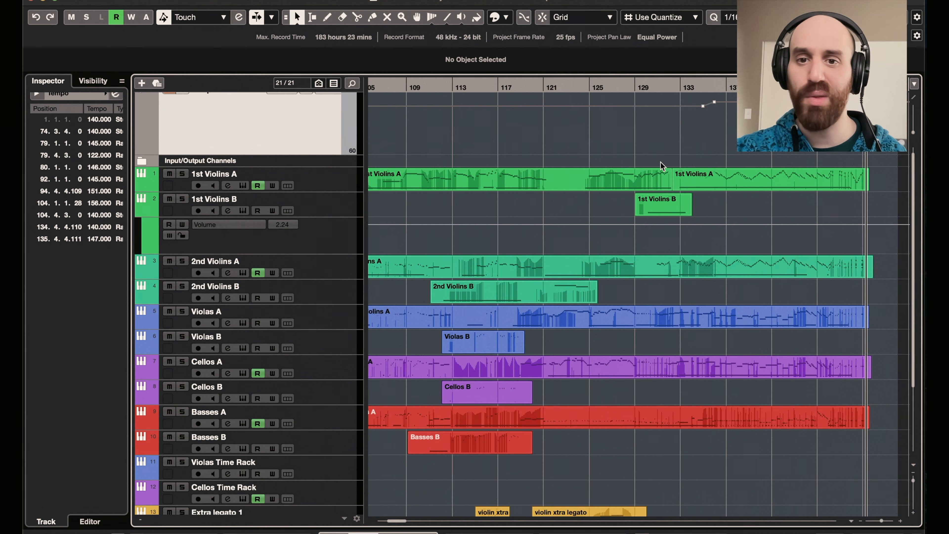